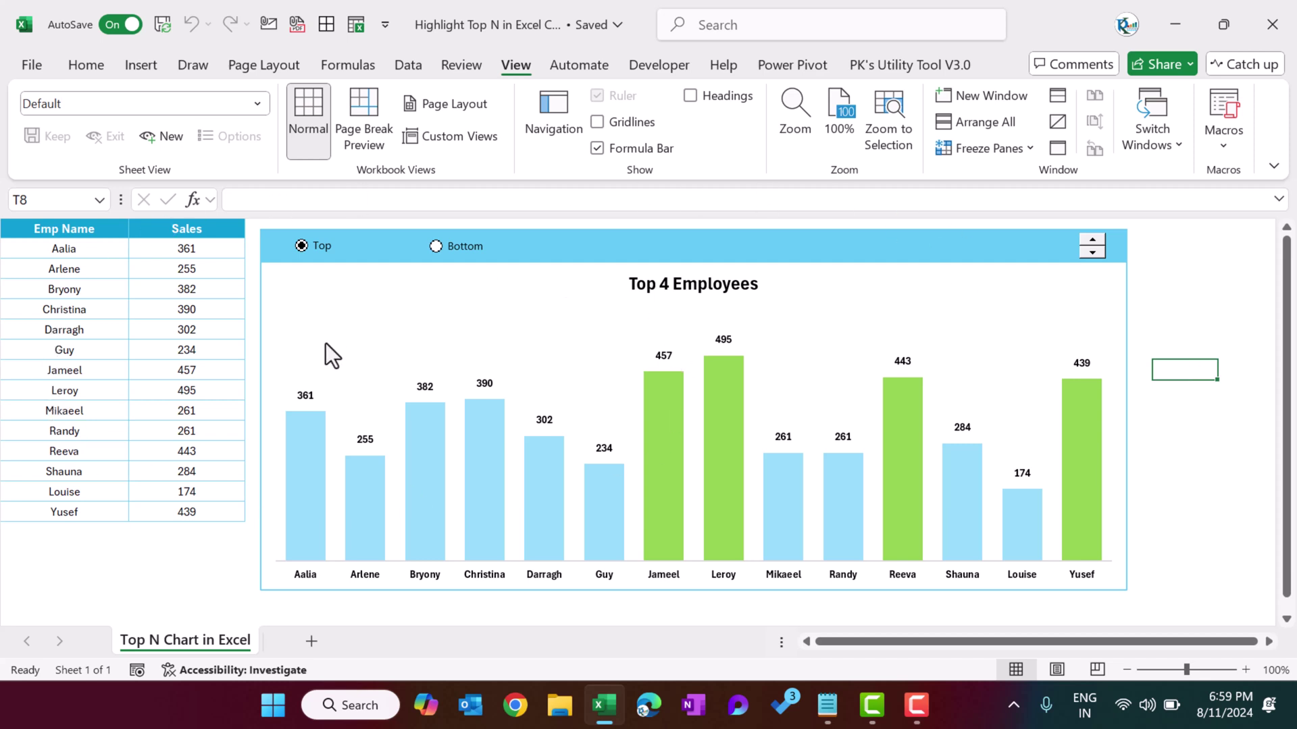
Select the employee names and their Sales figures in the table
click(1186, 308)
click(58, 234)
drag(58, 234, 54, 449)
drag(187, 230, 185, 492)
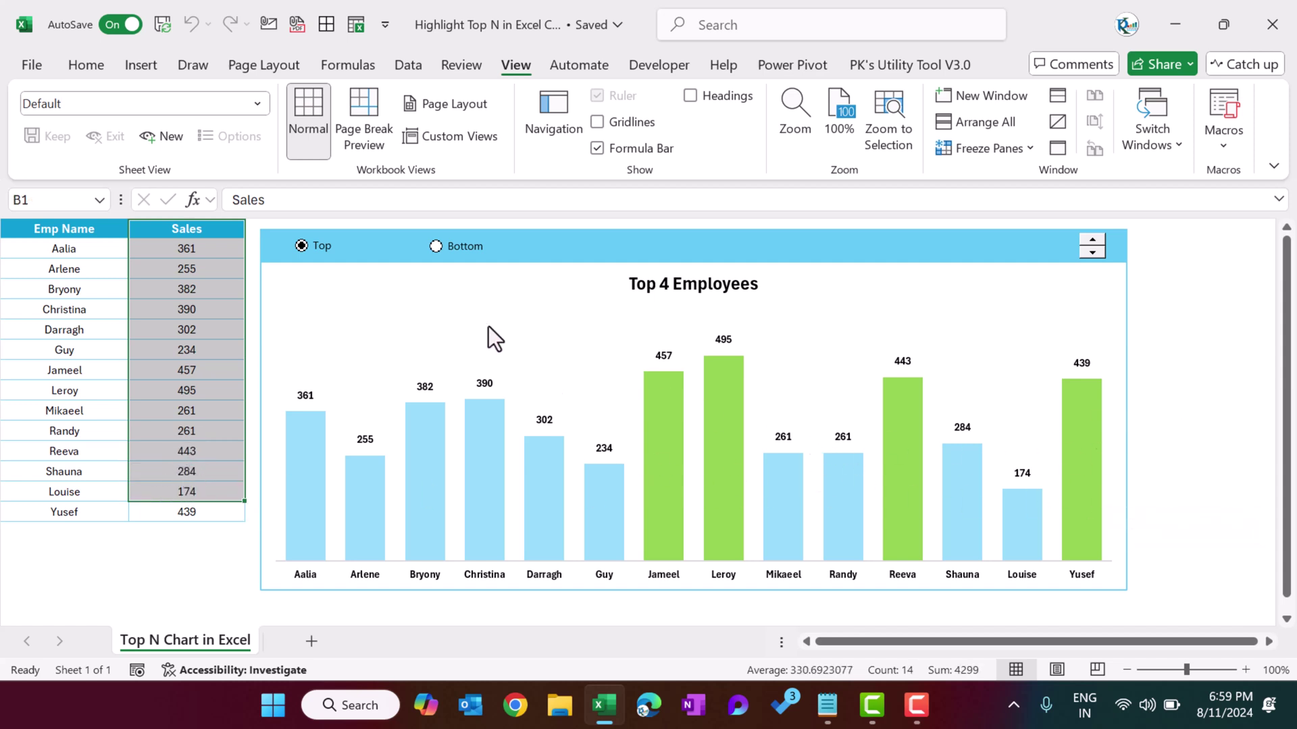
Switch the chart to Bottom, spin N down to 2 and back up, then return to Top
click(438, 255)
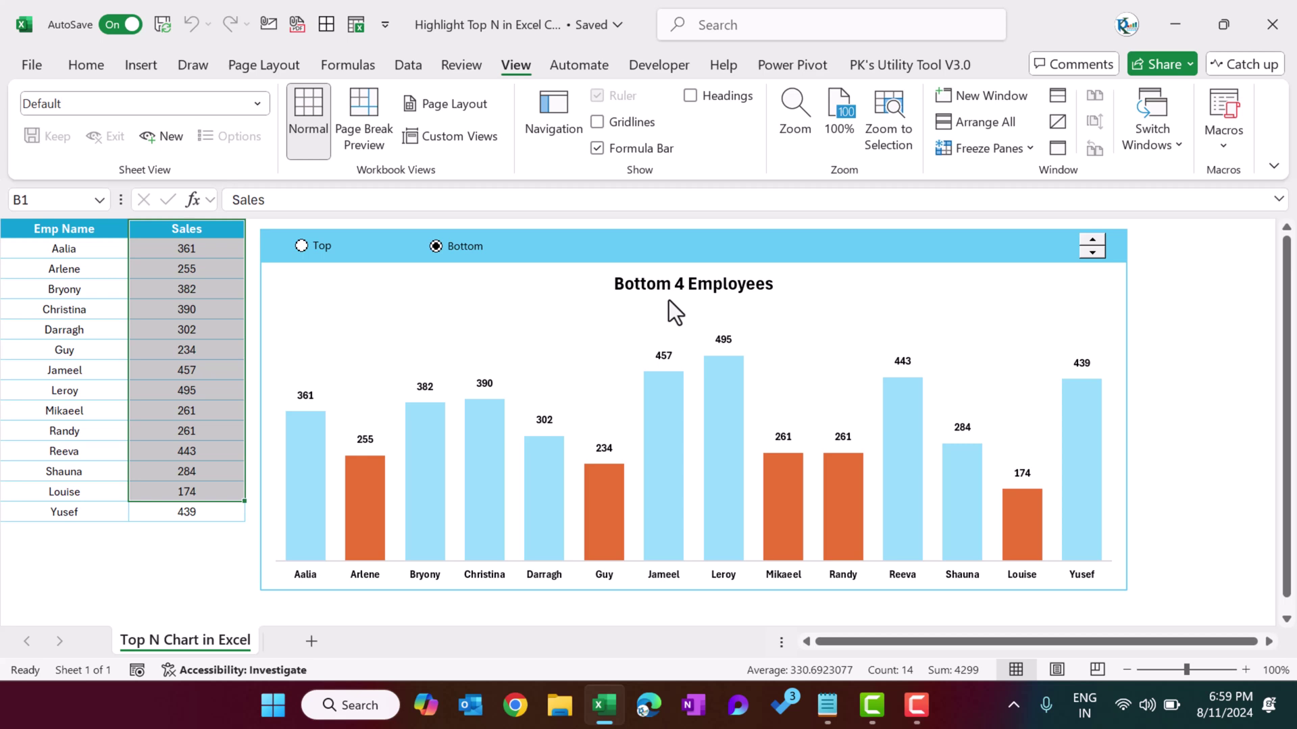
click(1093, 252)
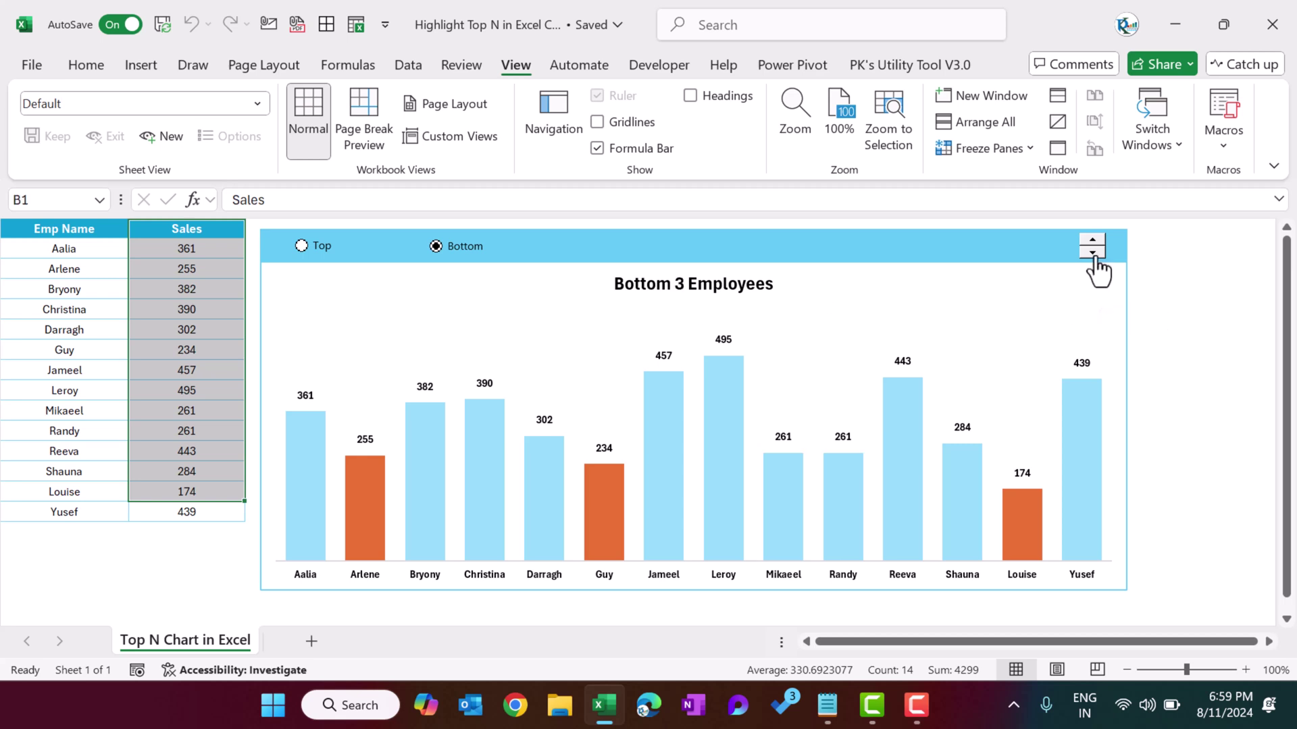
click(1092, 252)
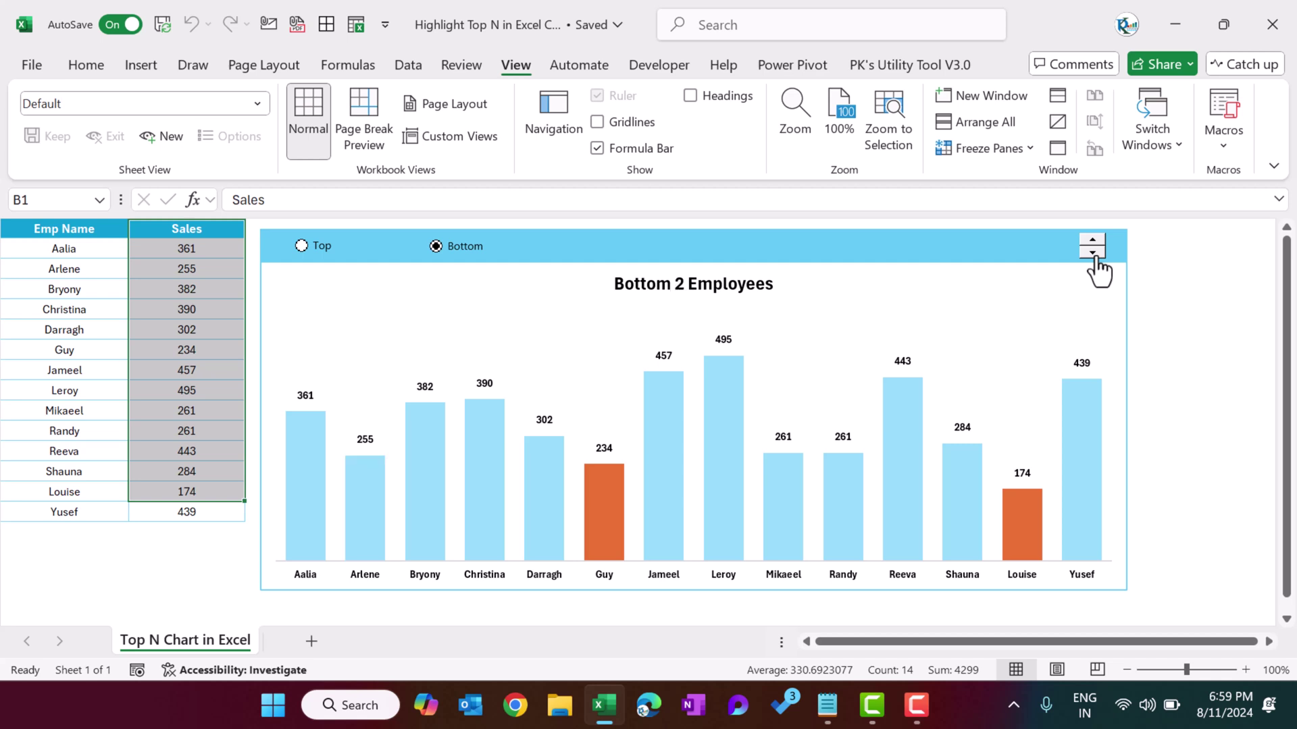
click(1093, 240)
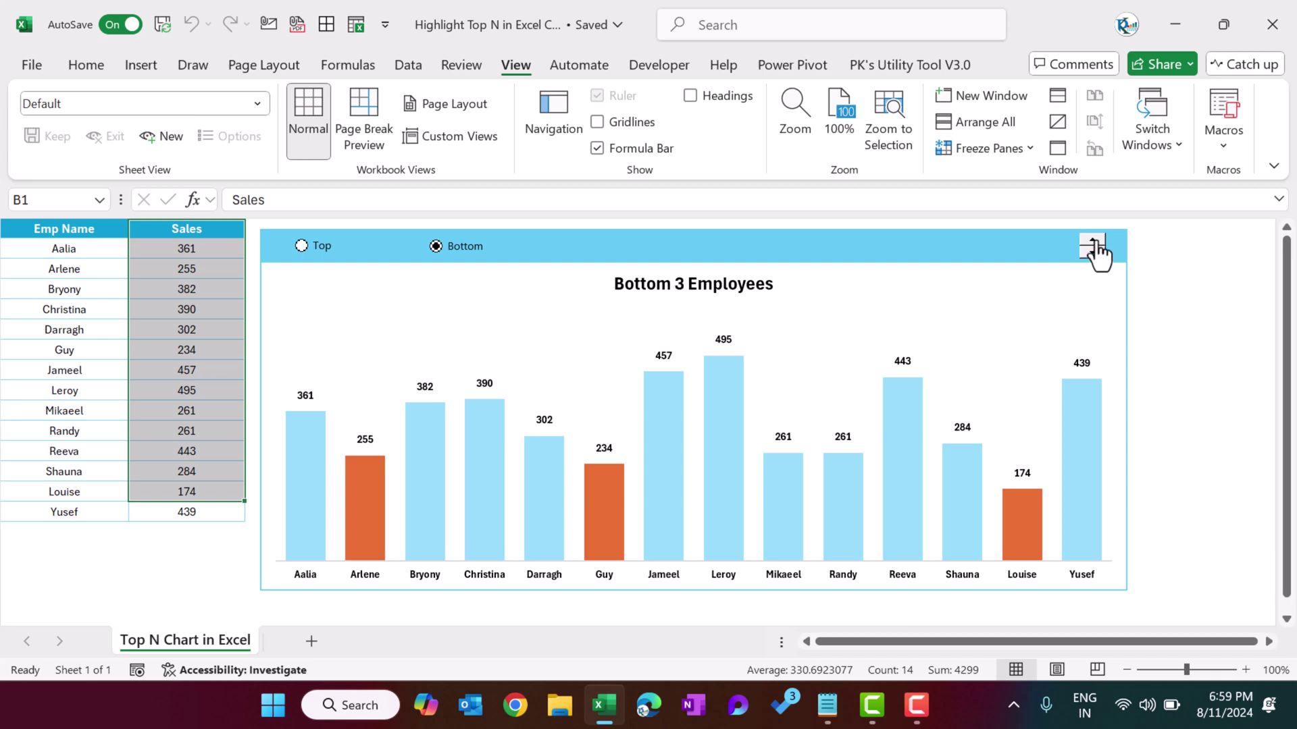
click(1093, 240)
click(1092, 242)
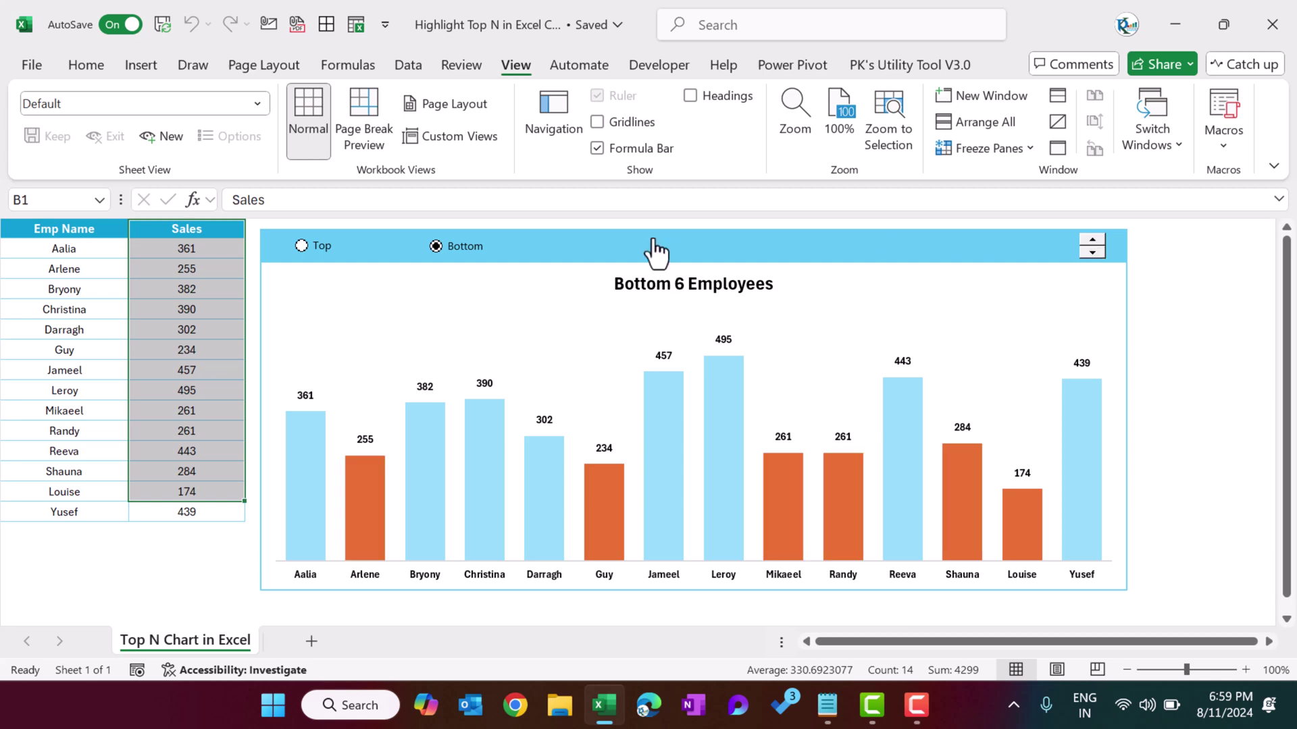
click(320, 247)
click(1167, 345)
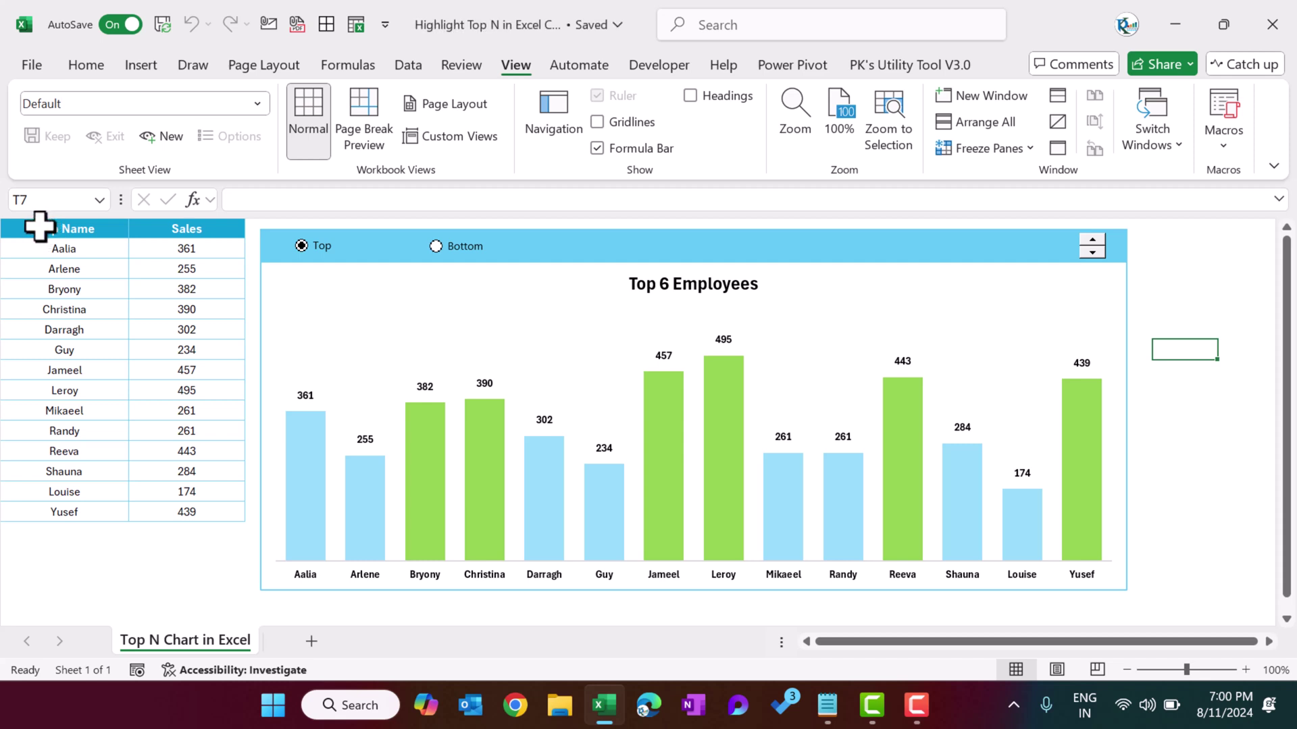
Copy the Emp Name and Sales table A1:B15 into a new blank workbook
drag(42, 227, 180, 511)
key(ctrl+c)
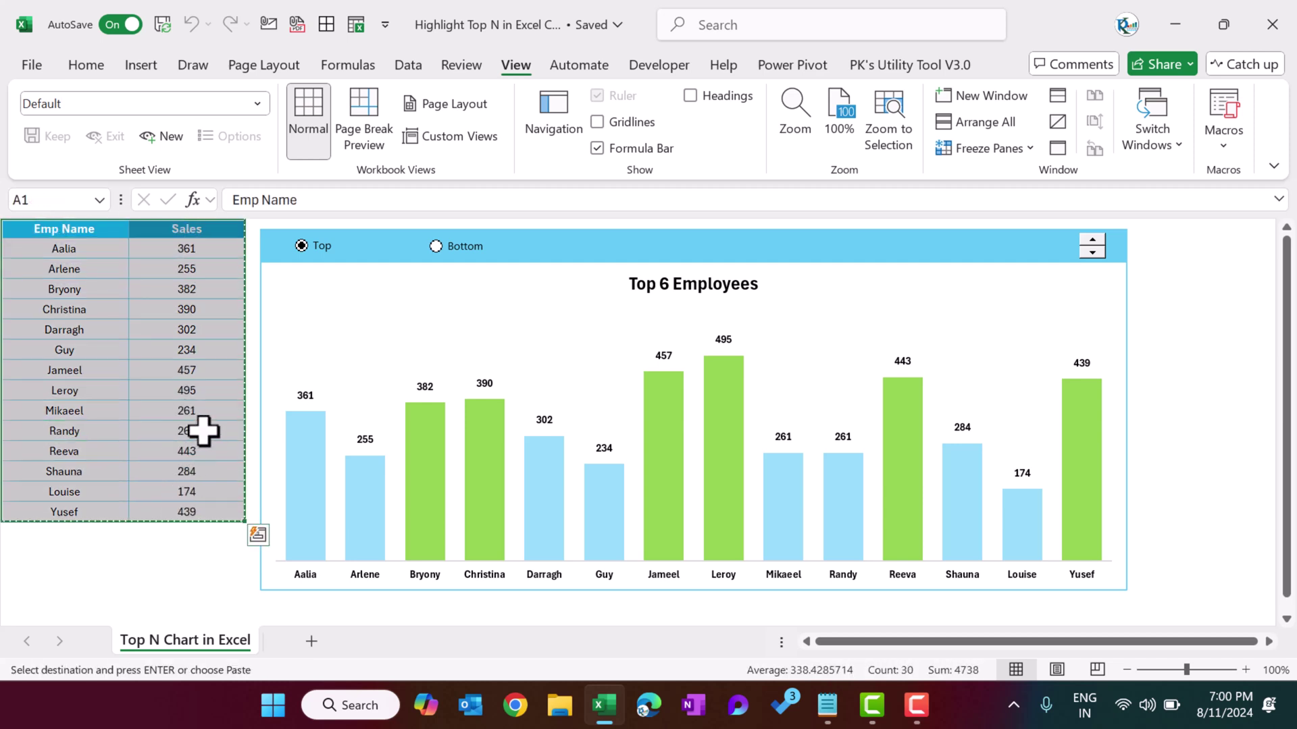
key(ctrl+n)
key(ctrl+v)
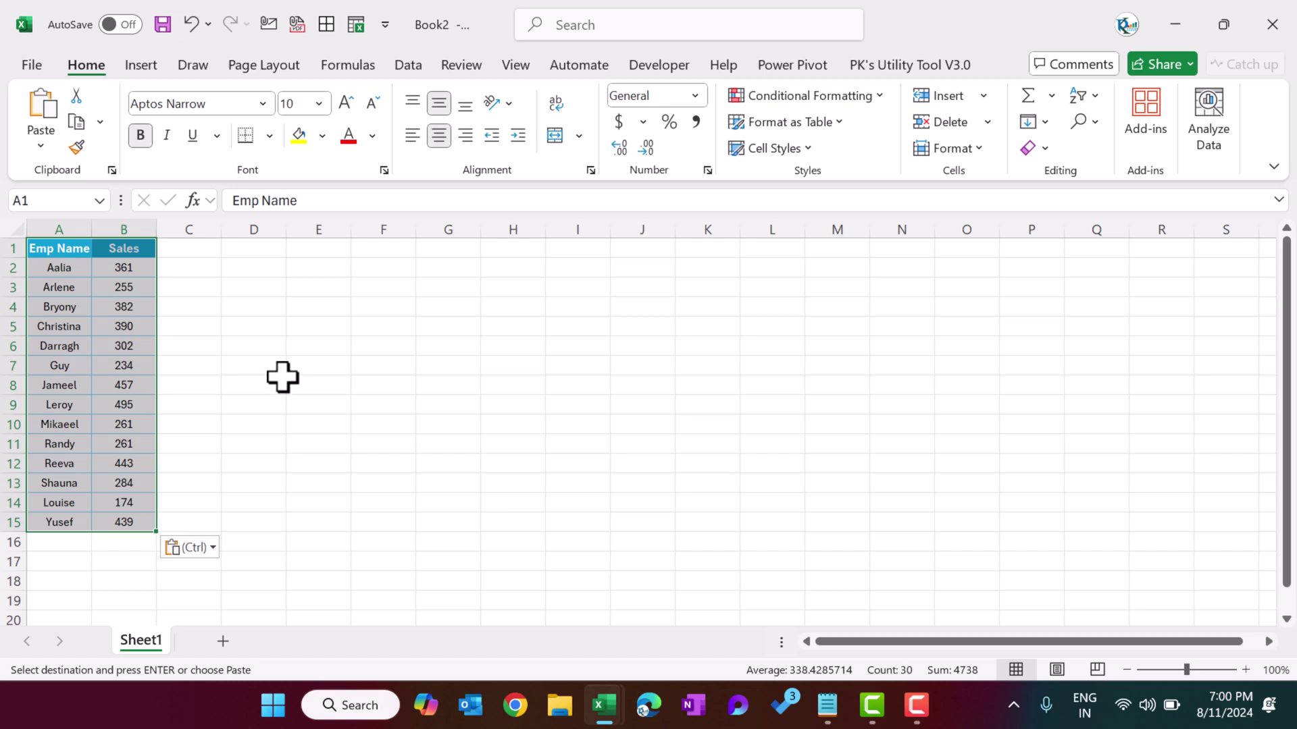
click(202, 248)
Hide the sheet gridlines and widen columns A and B
click(516, 68)
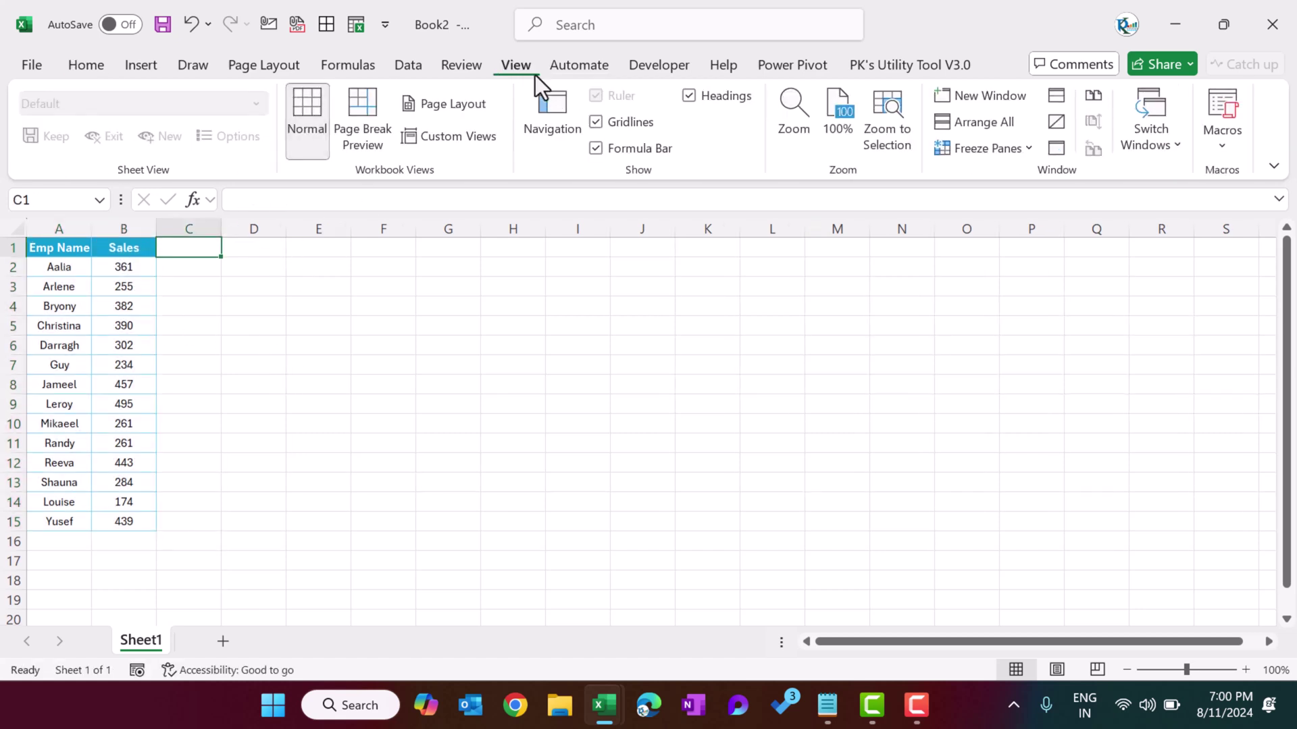
click(635, 125)
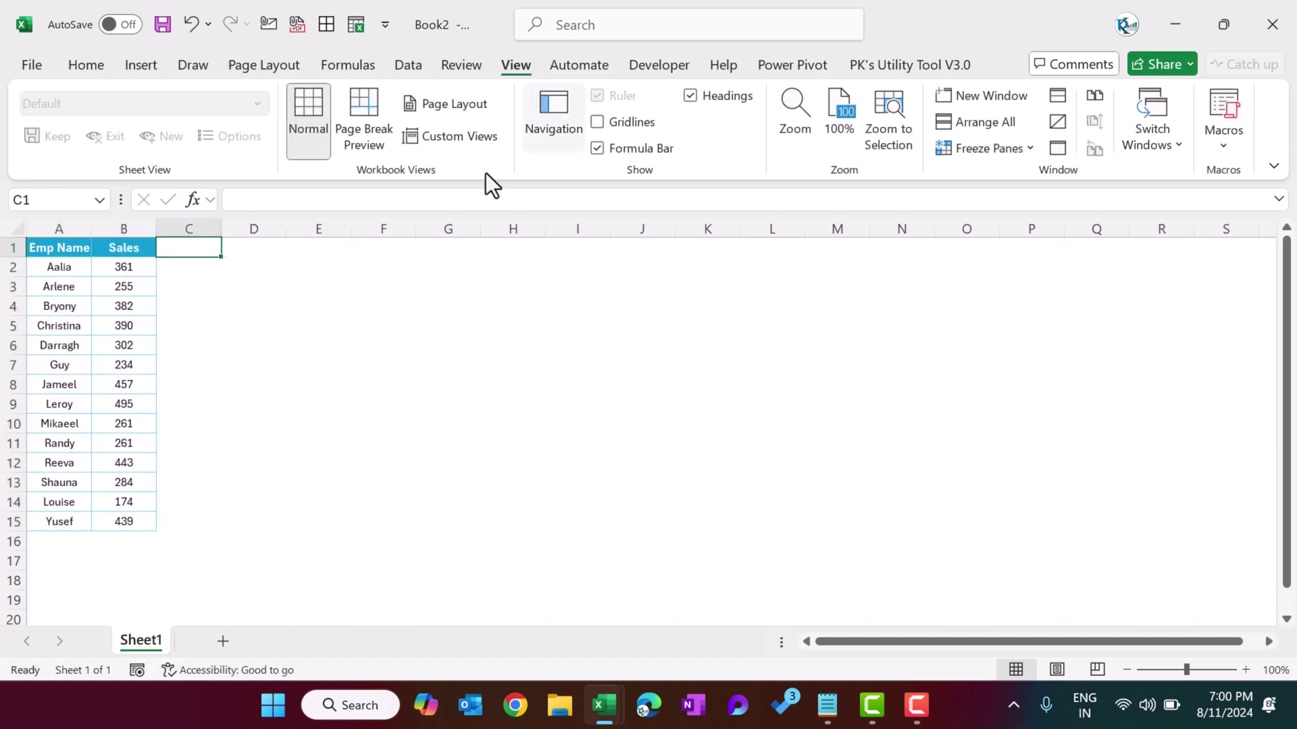
drag(63, 226, 191, 226)
click(521, 330)
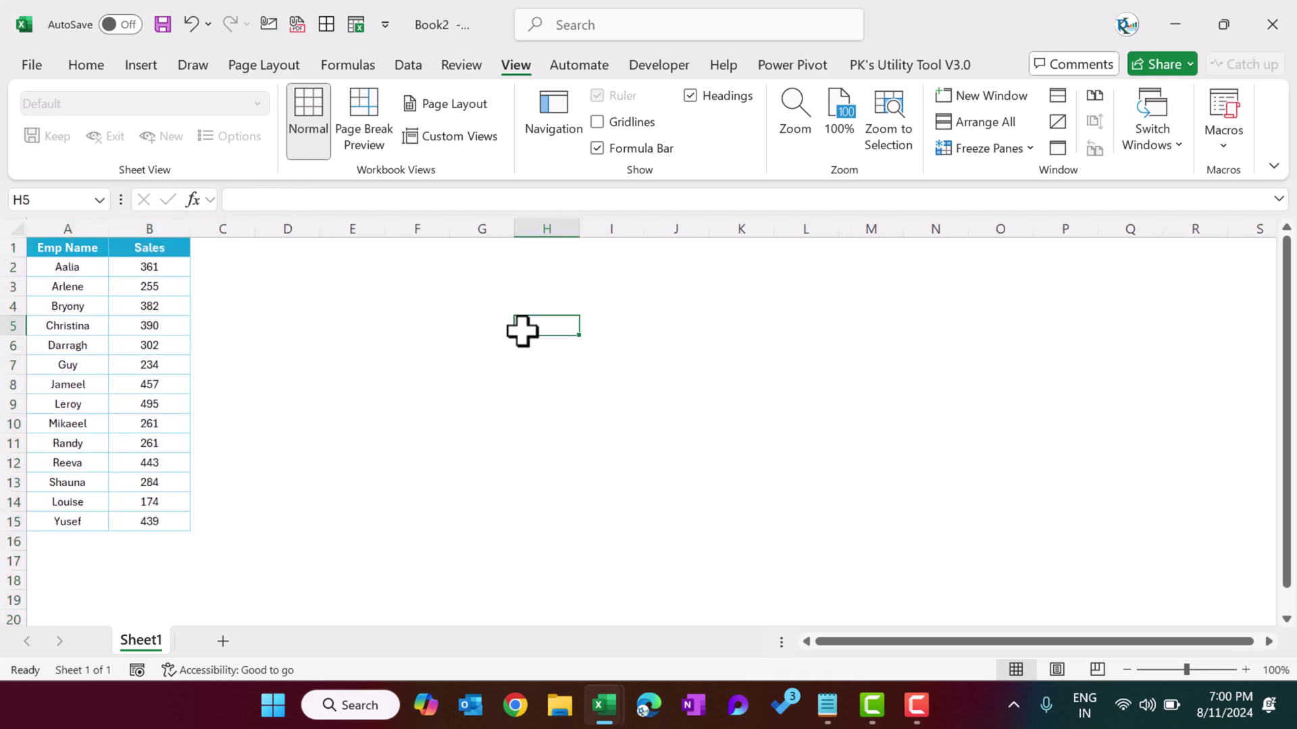
click(684, 283)
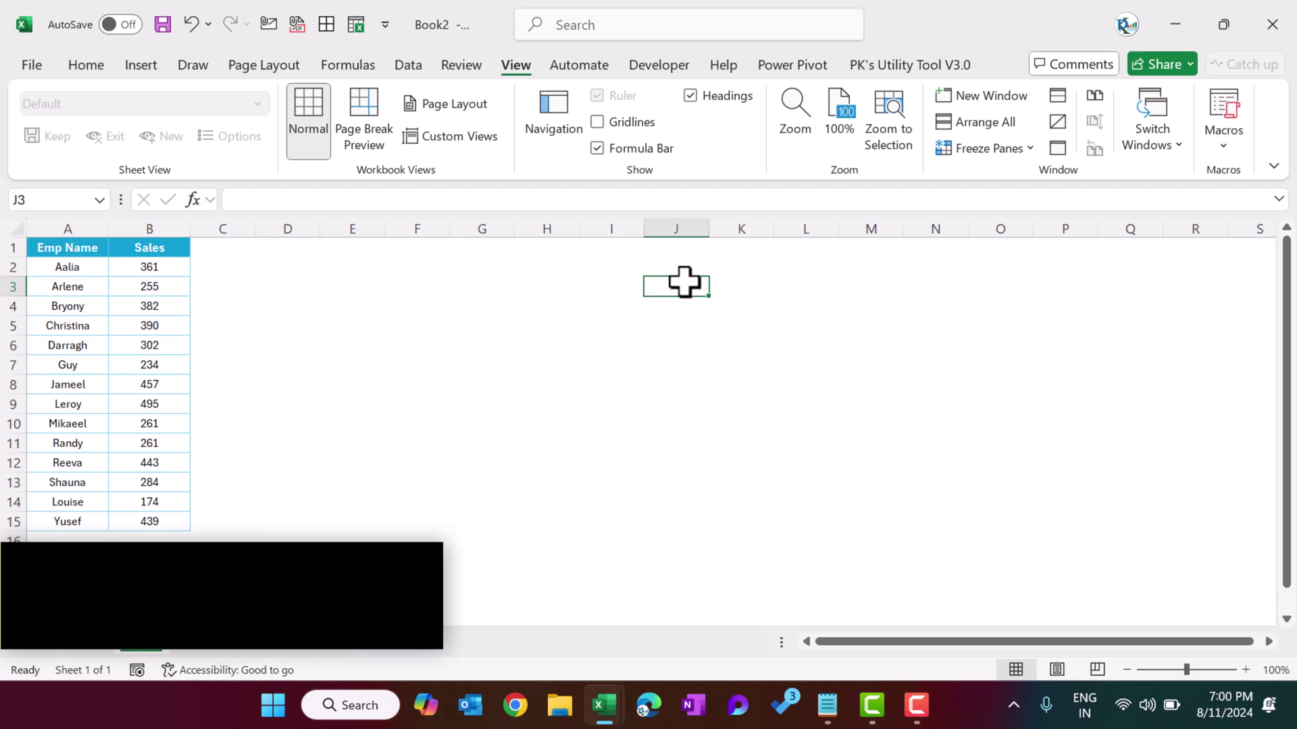
Insert an option button from the Developer tab and label it Top
click(658, 65)
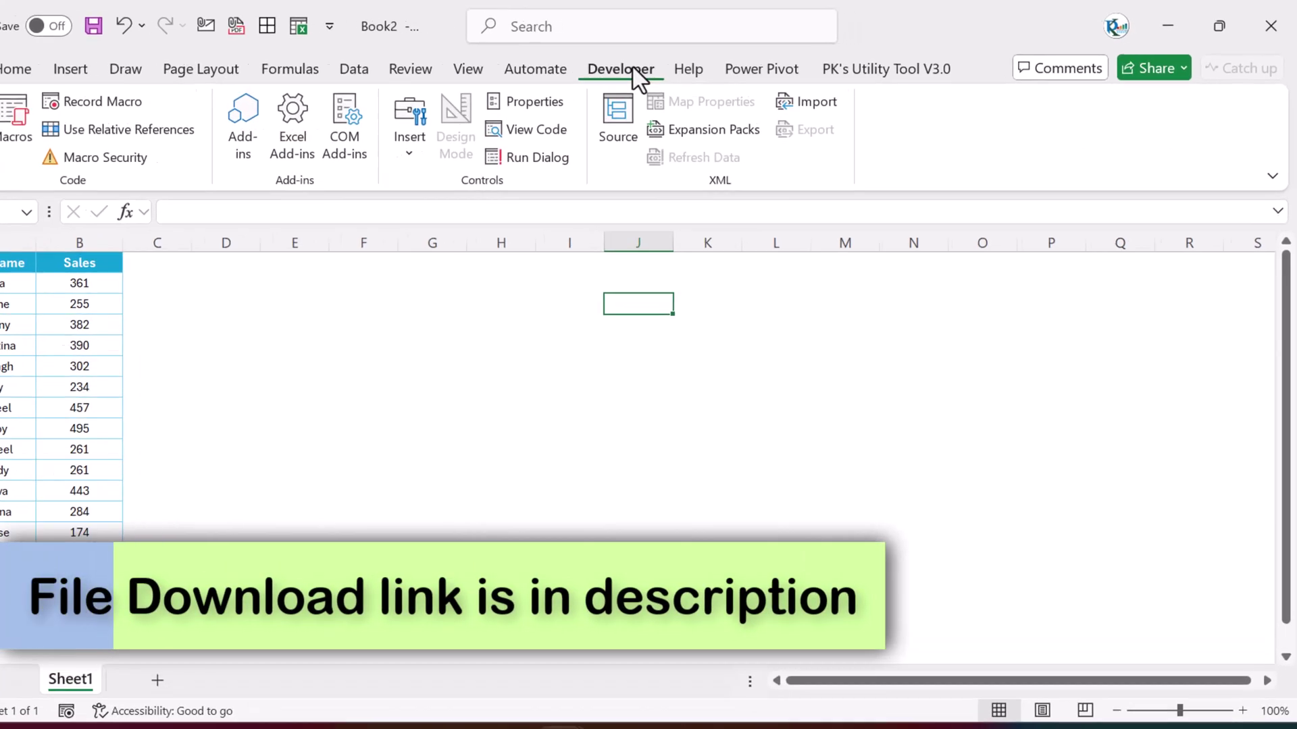
click(457, 143)
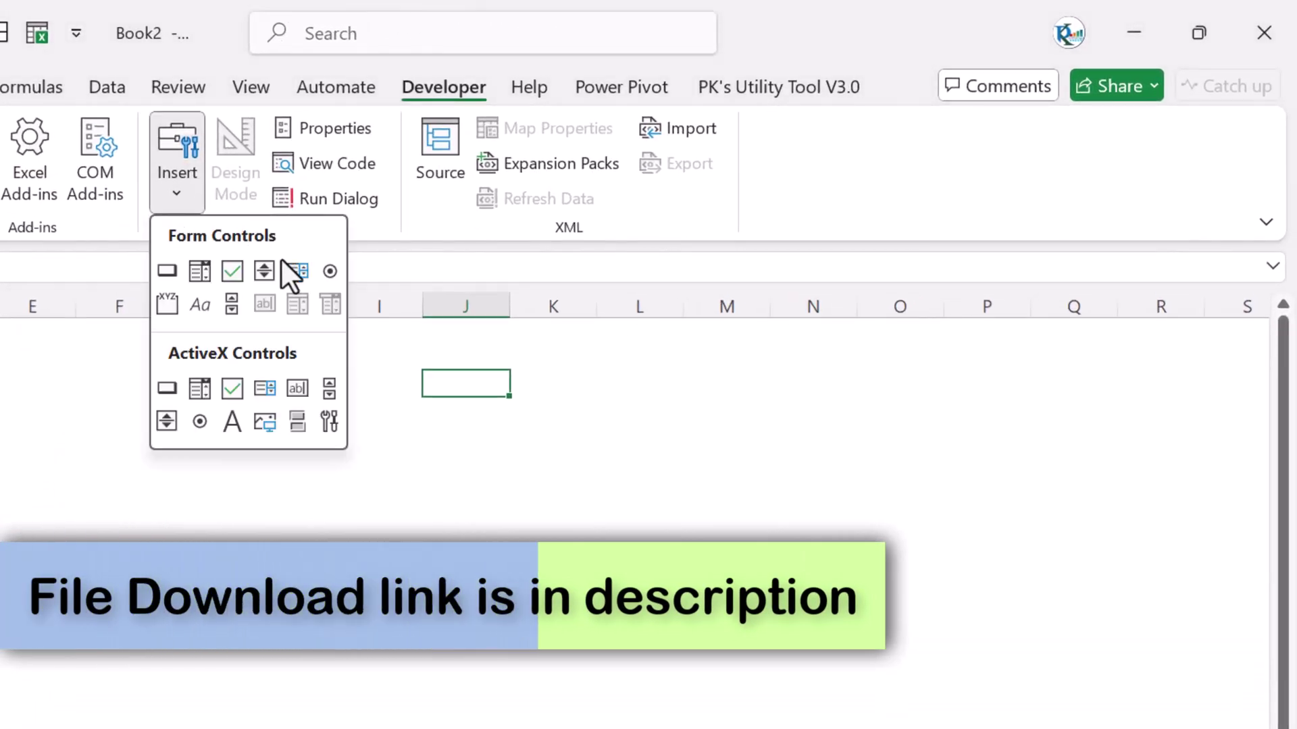
click(329, 270)
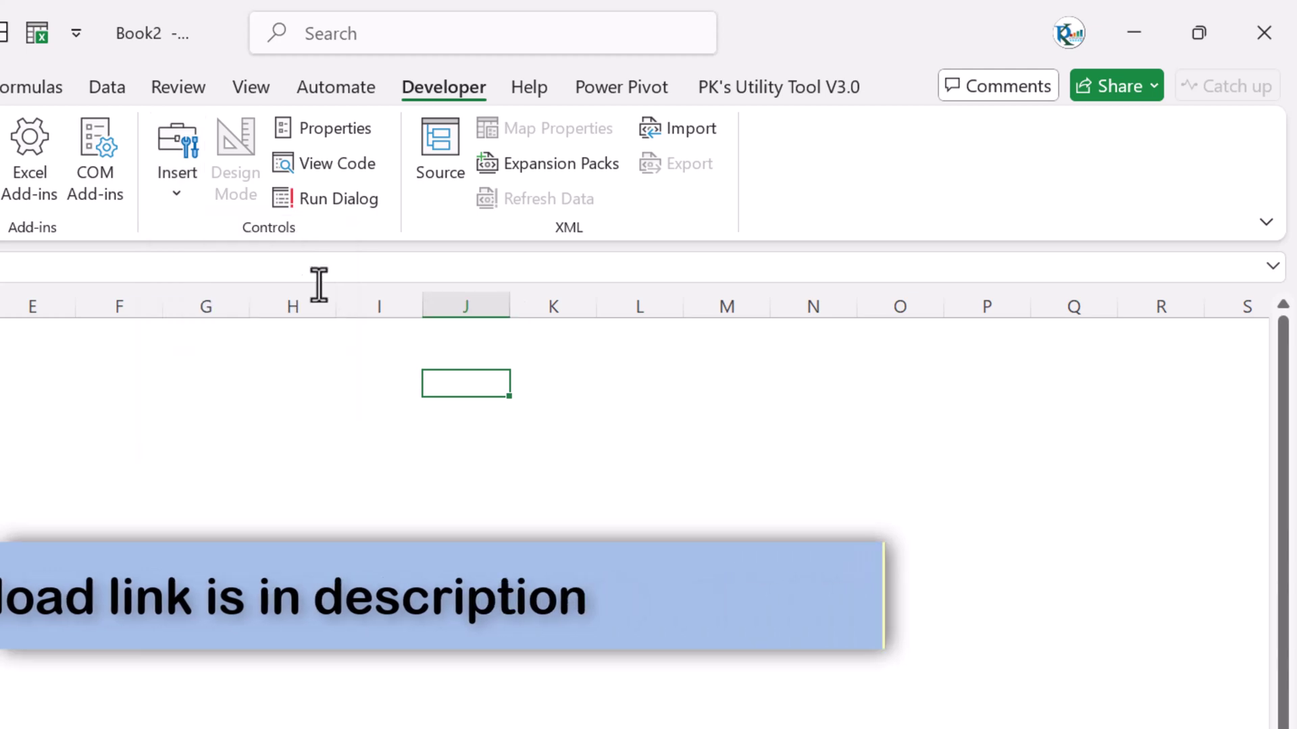
click(232, 348)
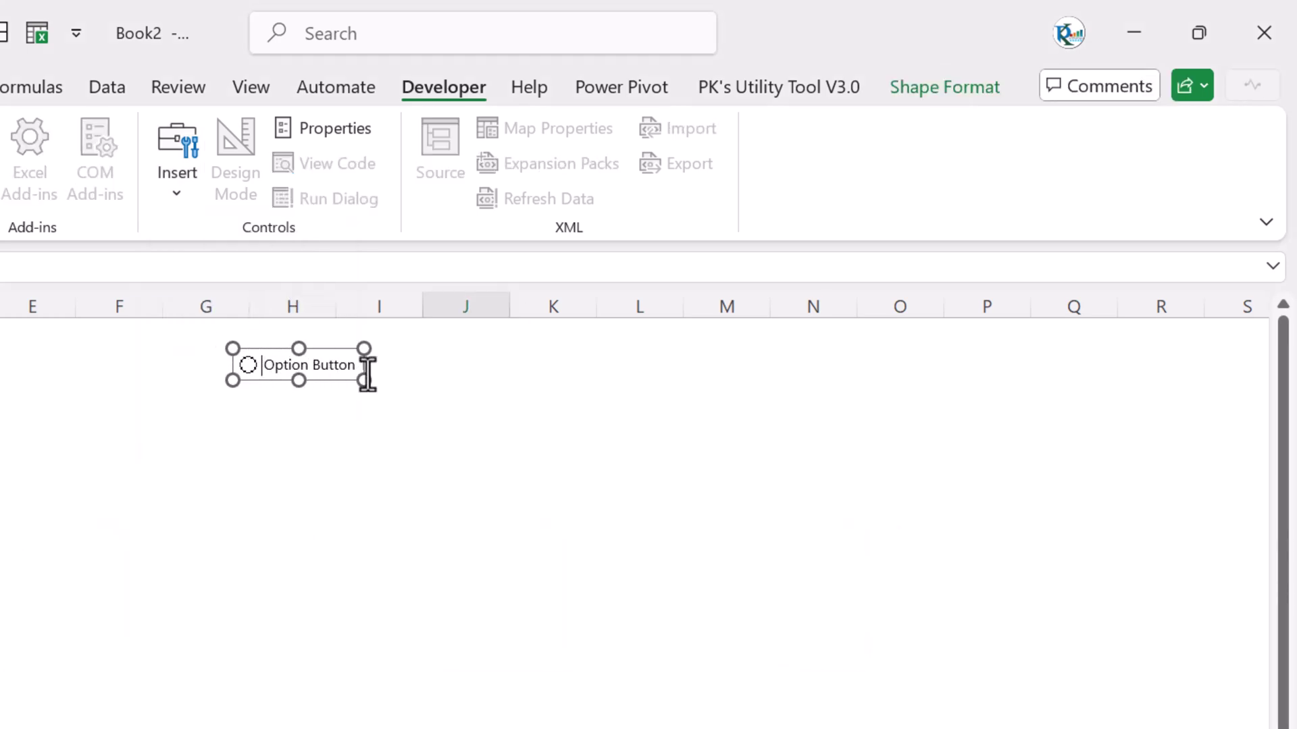
key(Delete)
key(Delete)
key(Delete)
key(Delete)
key(Delete)
key(Delete)
key(Delete)
key(Delete)
key(Delete)
key(Delete)
key(Delete)
key(Delete)
key(Delete)
key(Delete)
key(Delete)
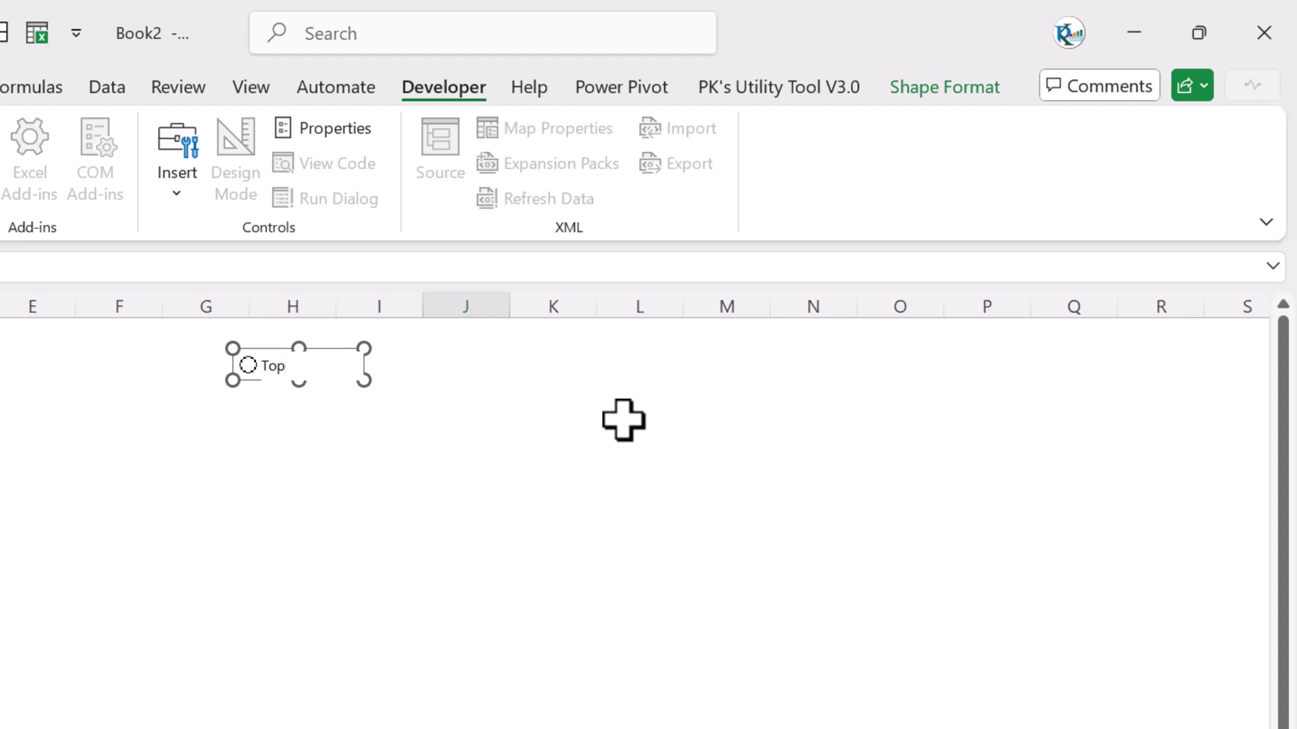
click(624, 420)
ctrl+click(270, 379)
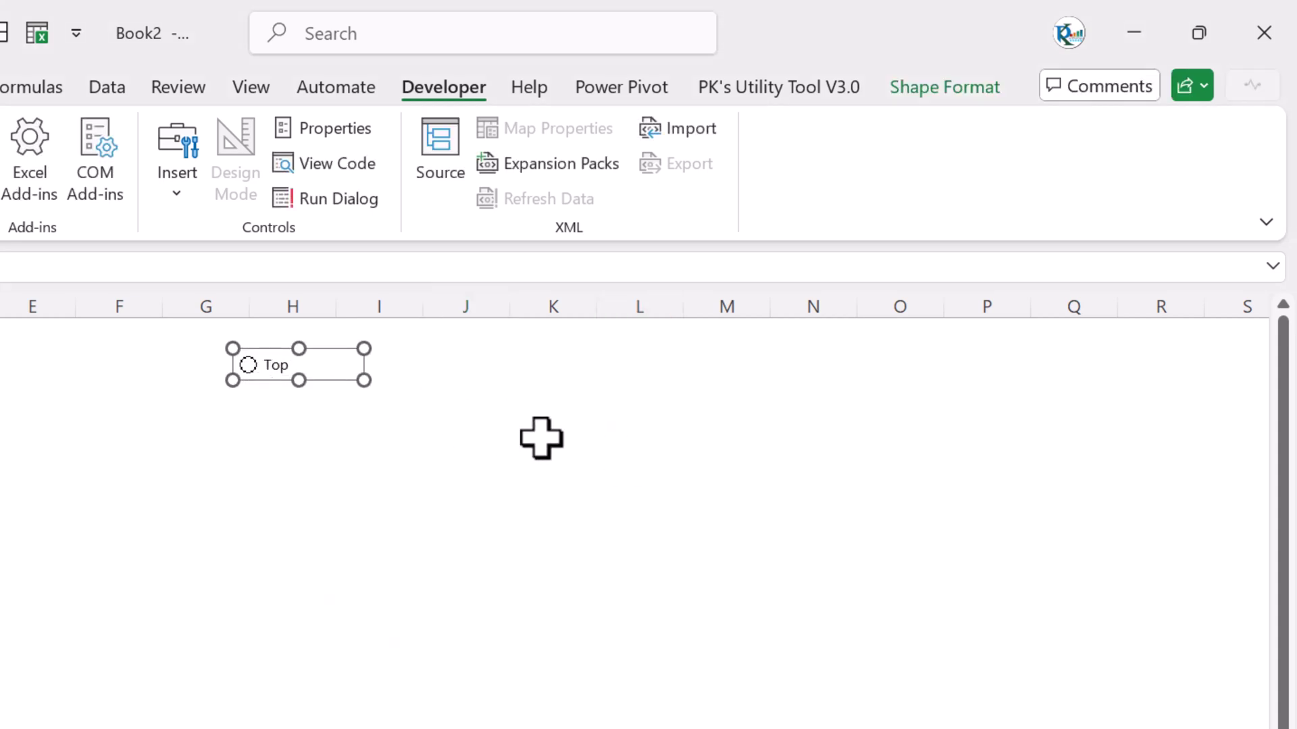
Duplicate the Top button, move the copy to its right, and relabel it Bottom
key(ctrl+d)
drag(359, 408, 454, 378)
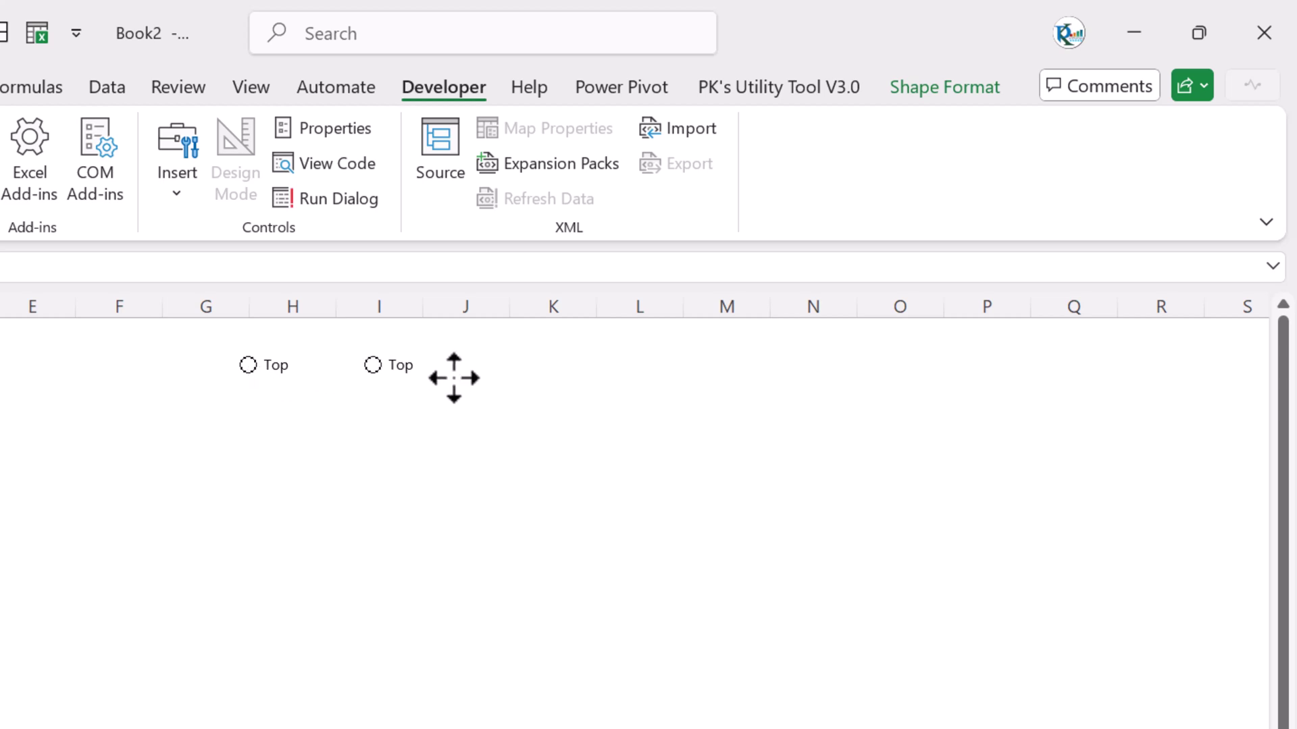
click(435, 365)
click(428, 367)
key(Delete)
key(Delete)
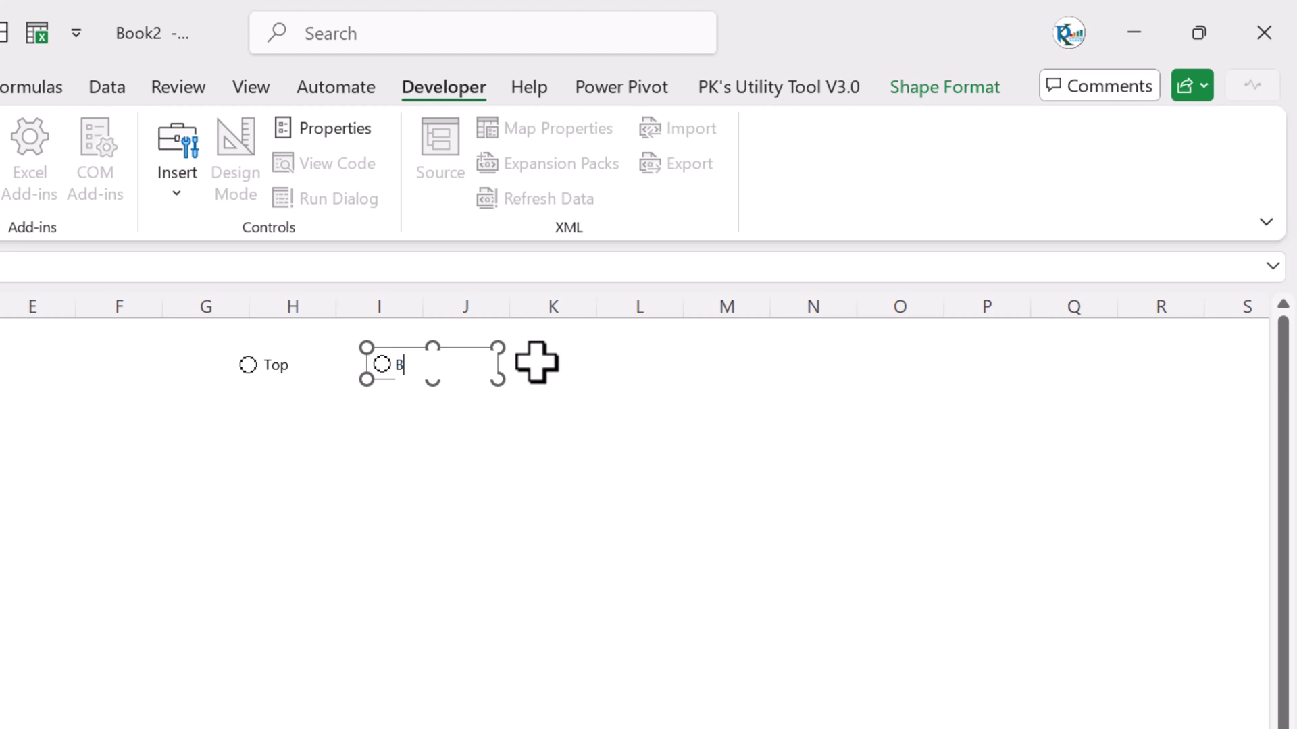
click(537, 363)
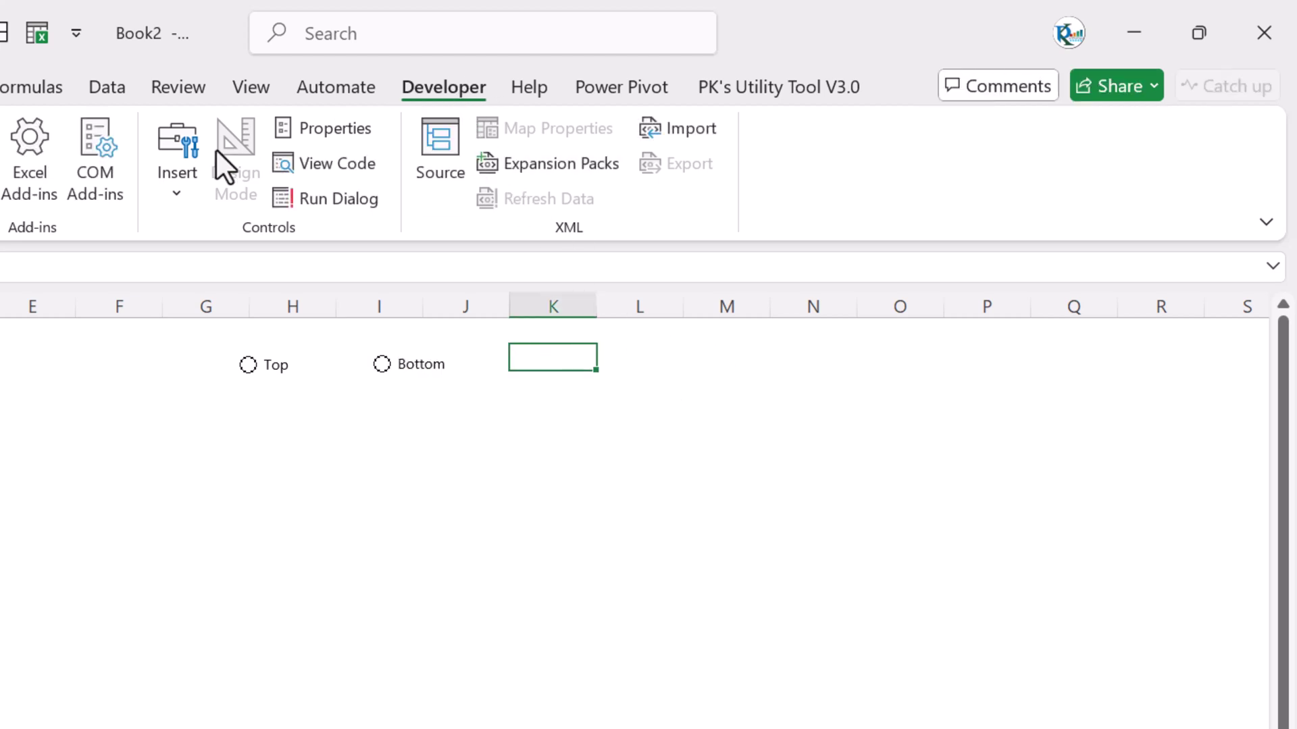
click(176, 183)
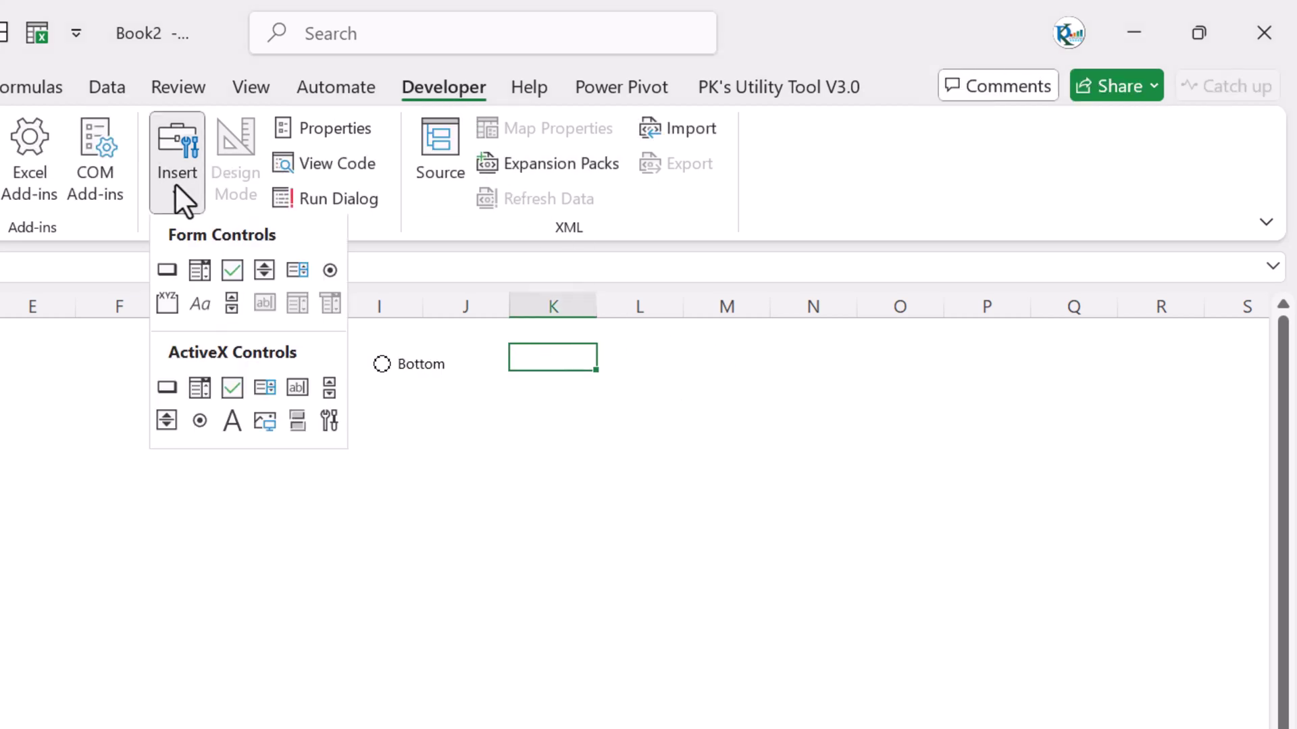
Draw a spin button, link the option buttons to cell N1, and choose Bottom so N1 reads 2
click(273, 276)
drag(616, 345, 645, 382)
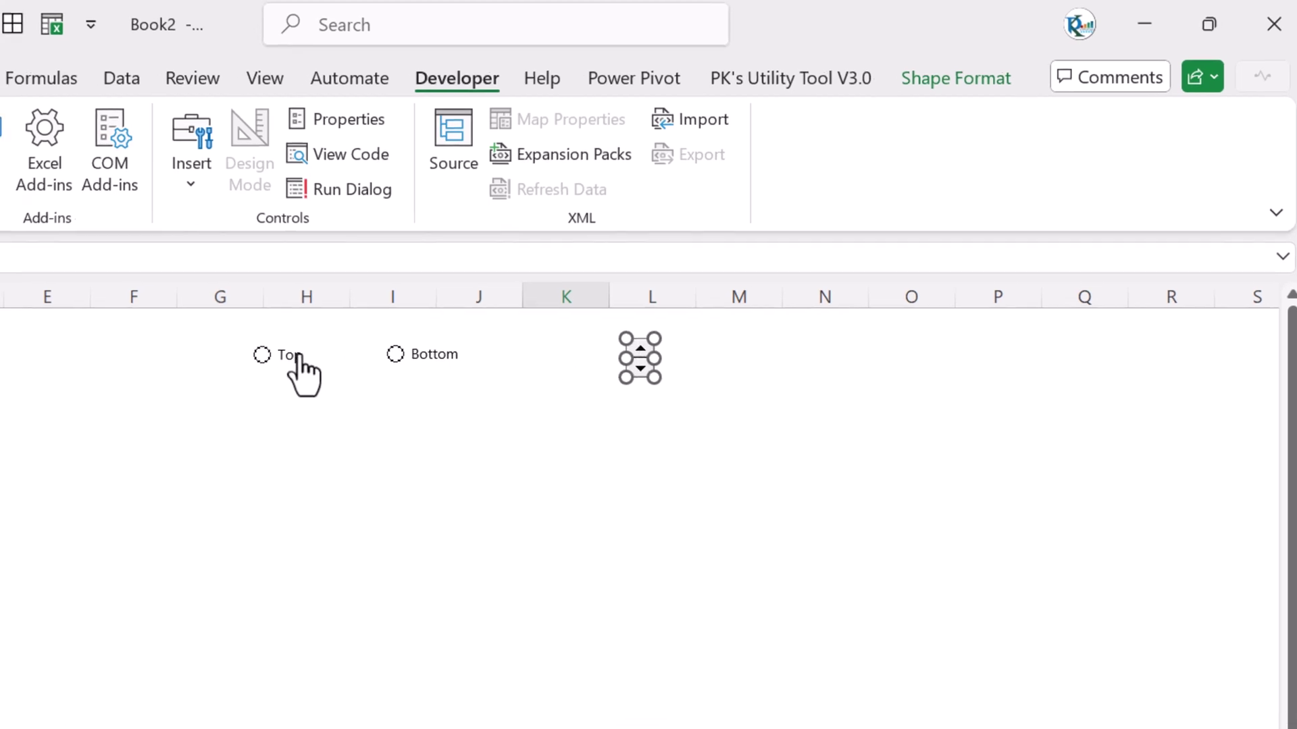
right_click(298, 357)
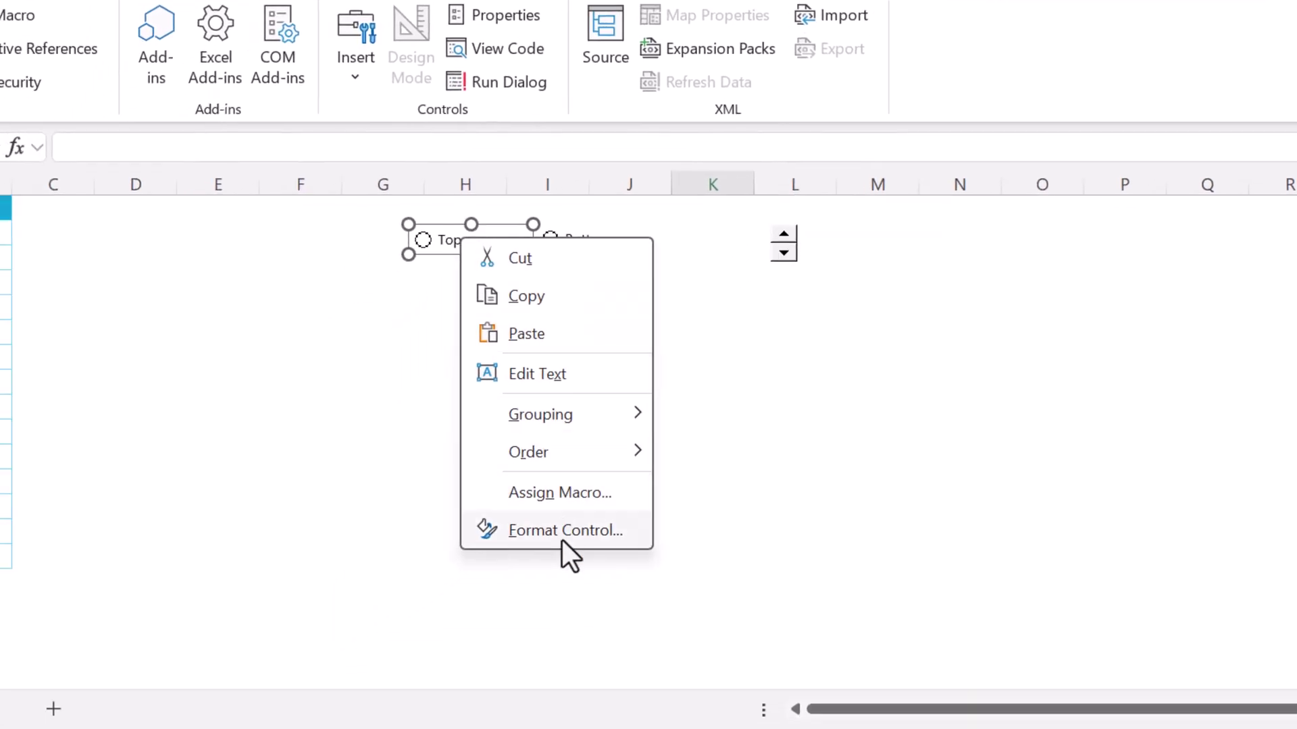
click(562, 539)
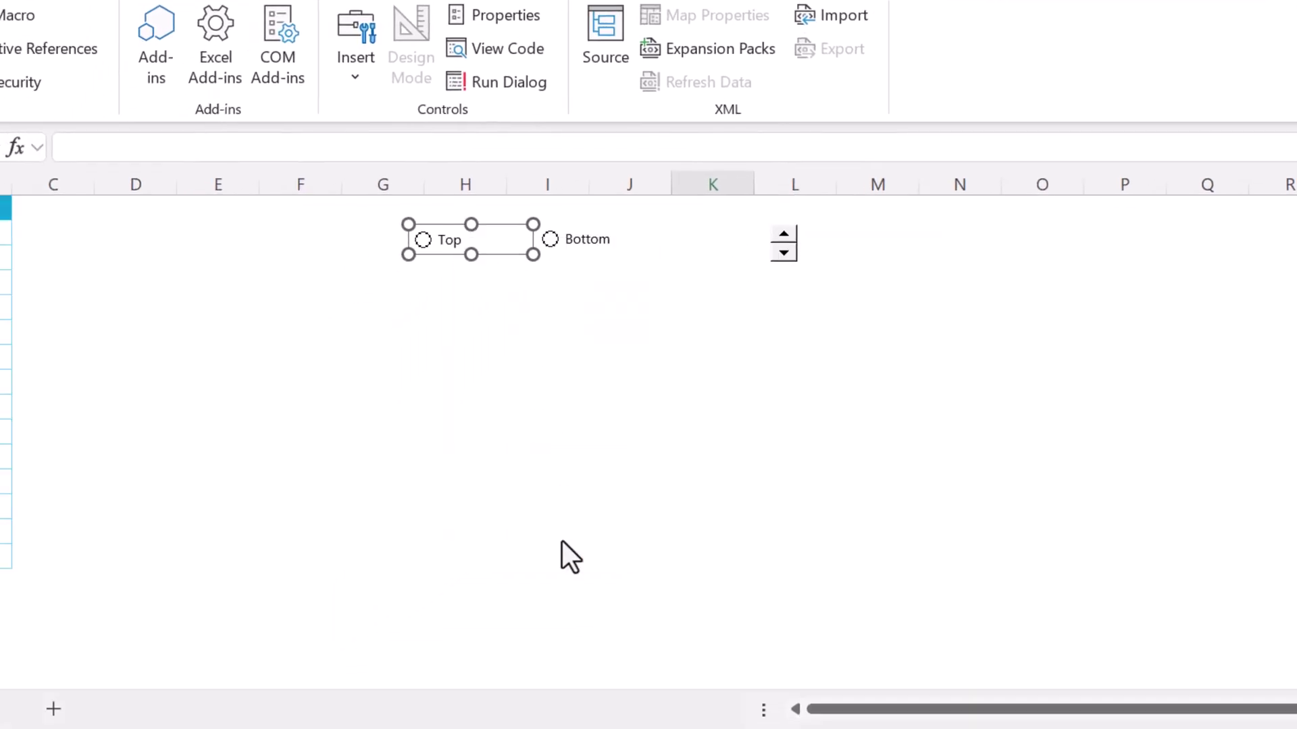
click(262, 356)
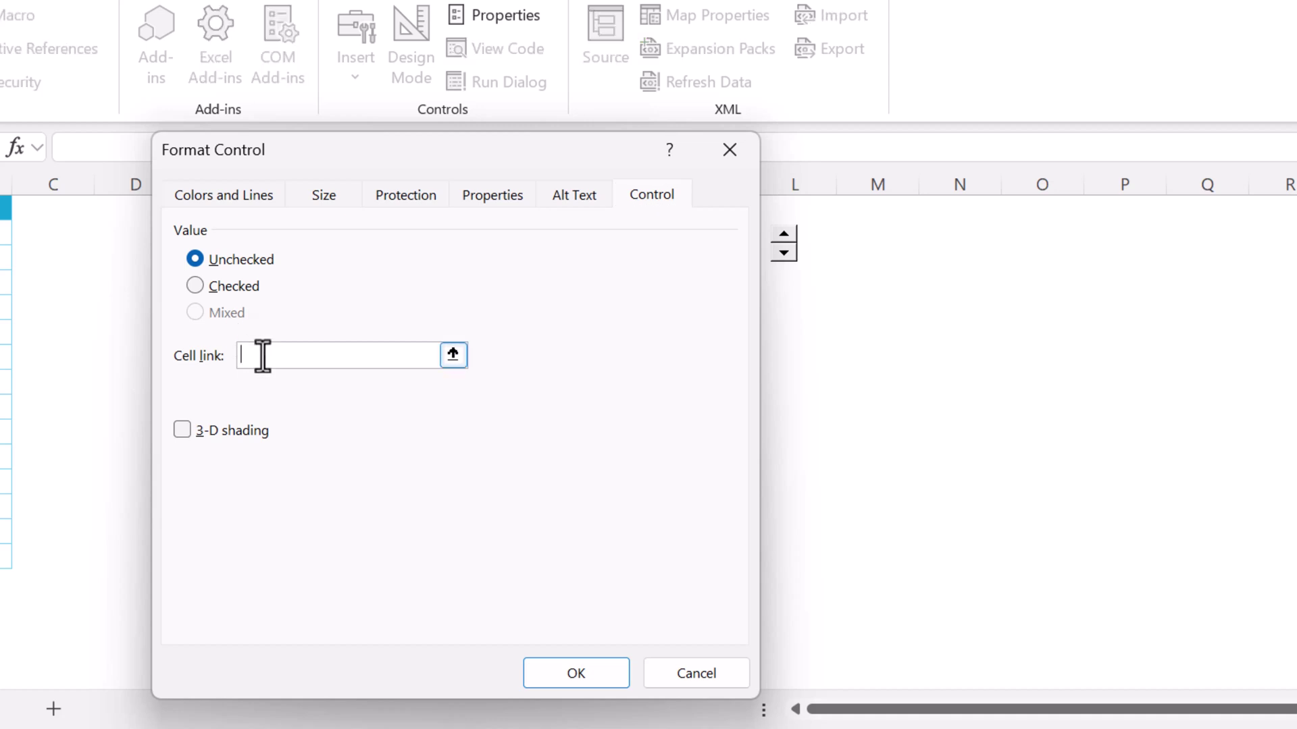
click(979, 204)
click(603, 676)
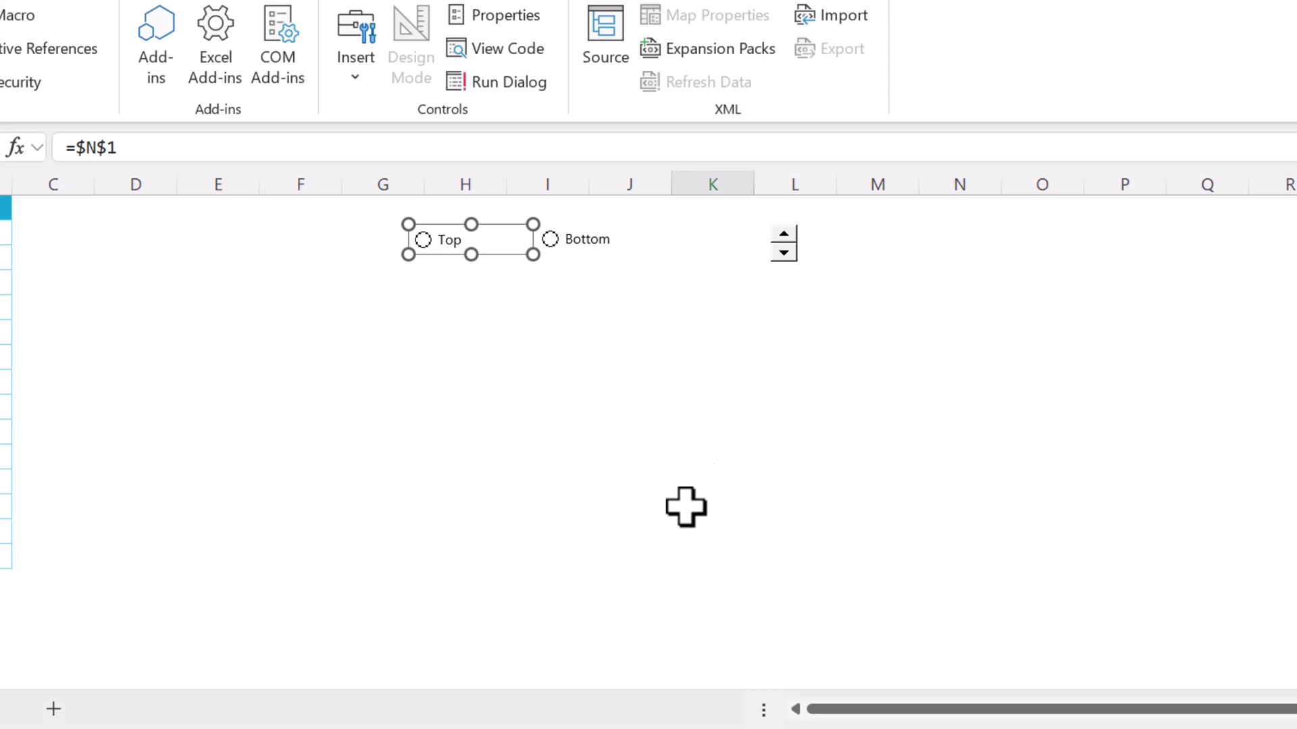
click(700, 384)
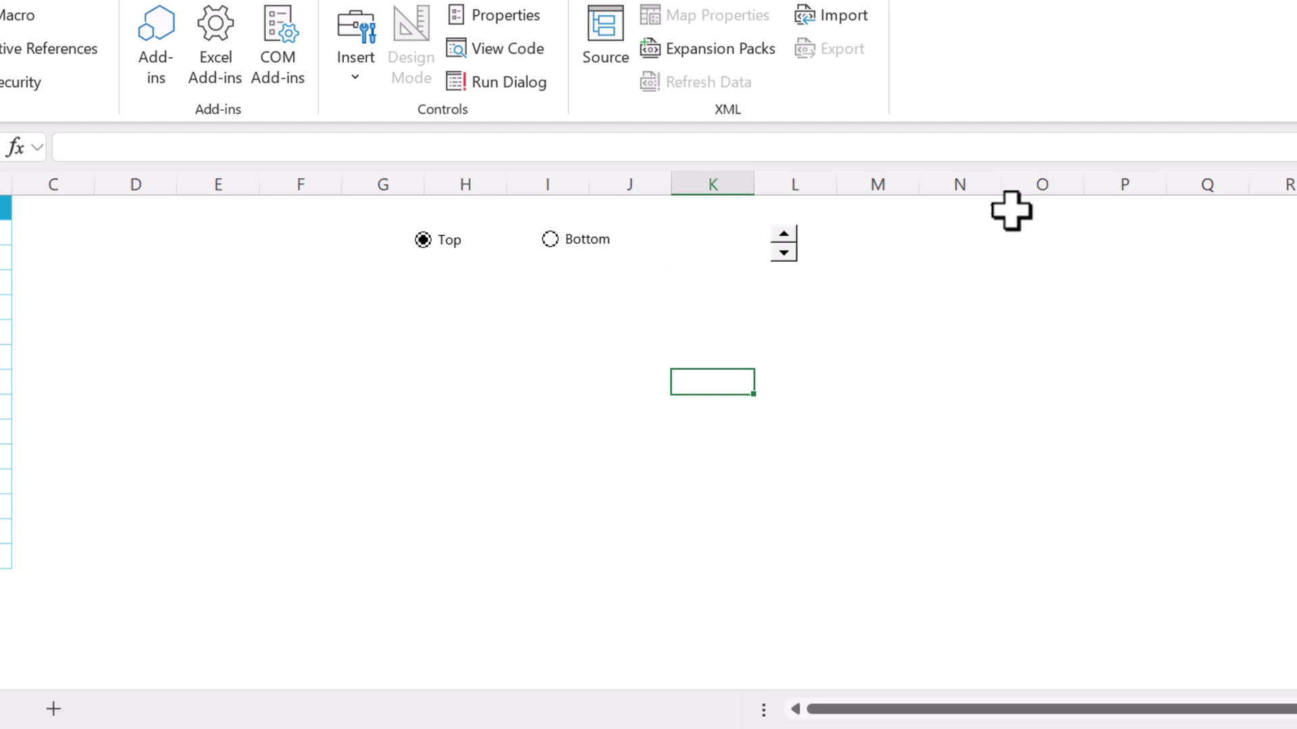
click(559, 243)
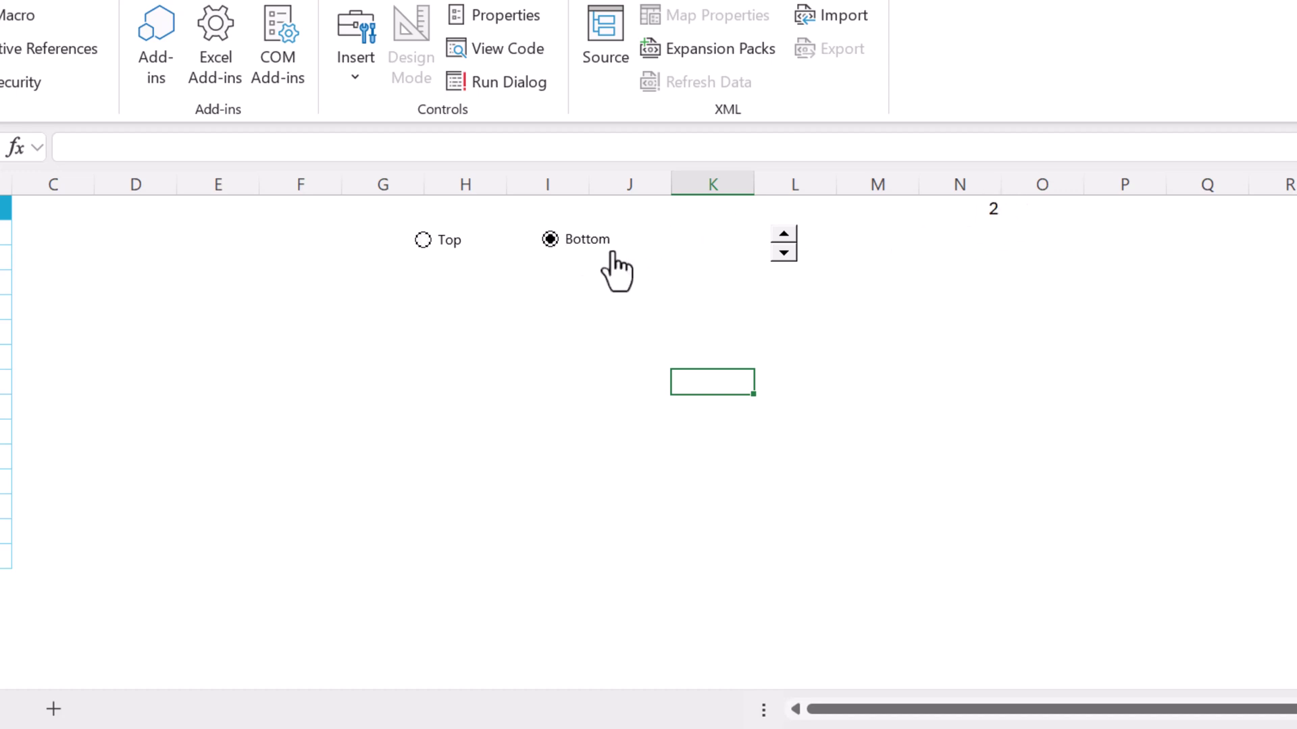
Format the spin button with minimum value 1 and cell link $O$1
right_click(783, 254)
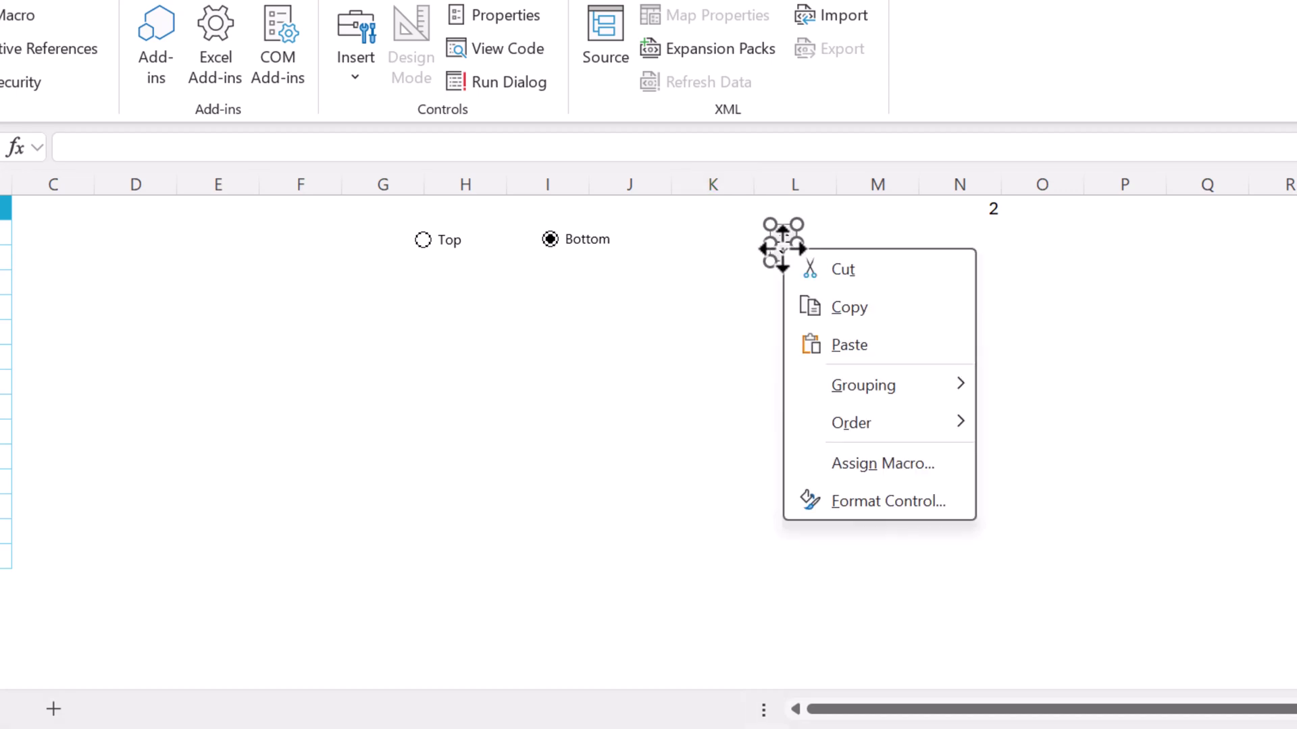
click(884, 503)
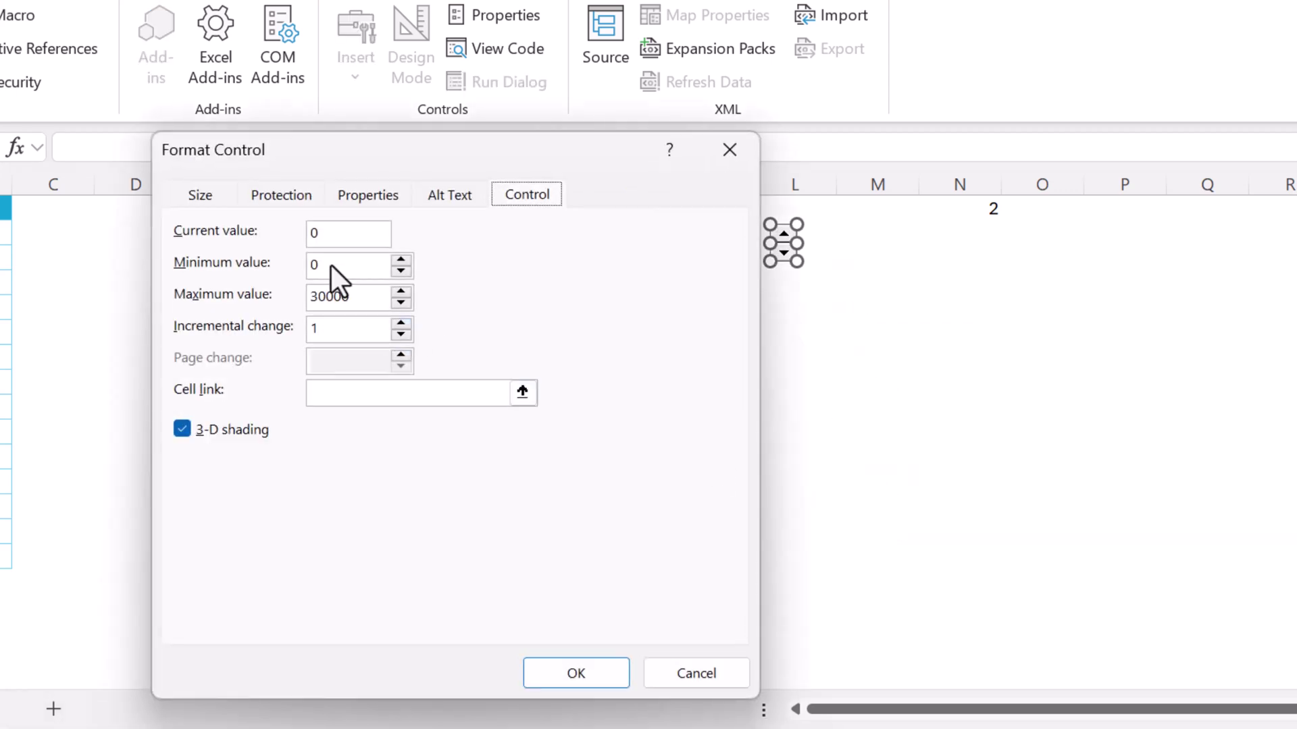
text(1)
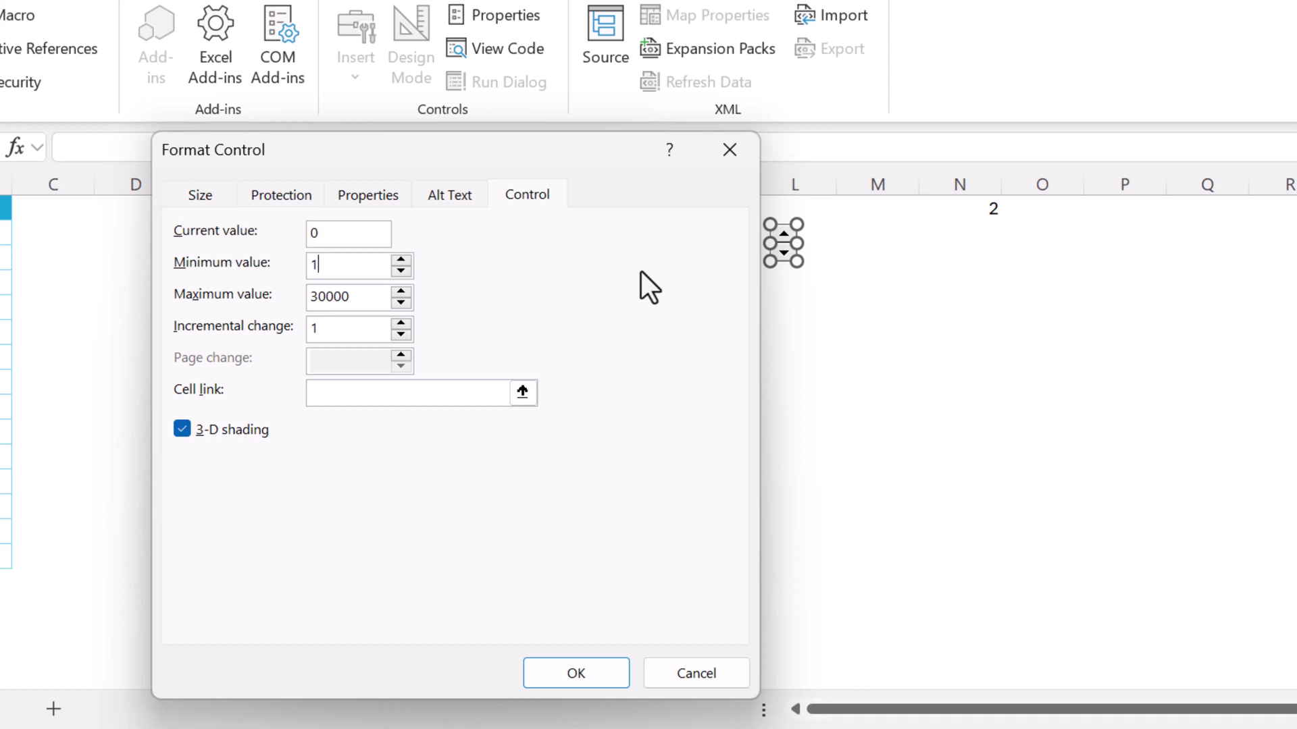
click(385, 394)
click(1049, 204)
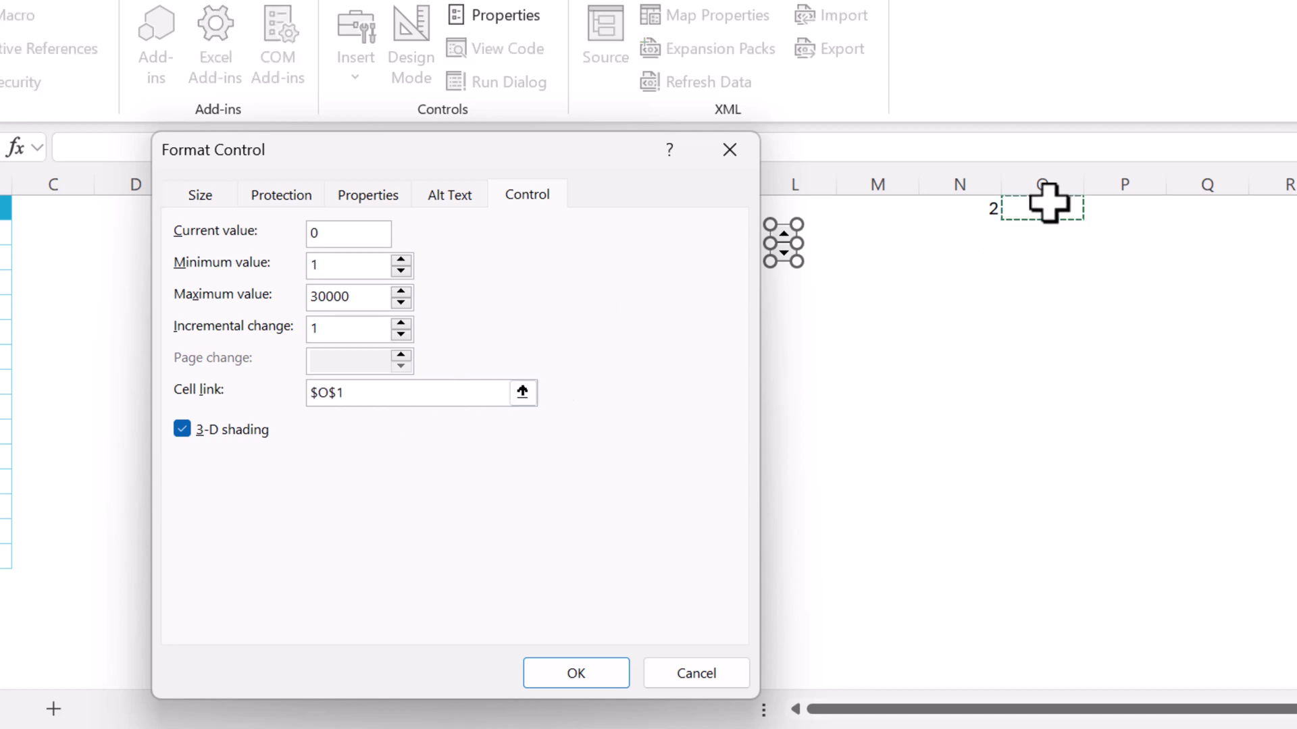
click(580, 670)
click(845, 454)
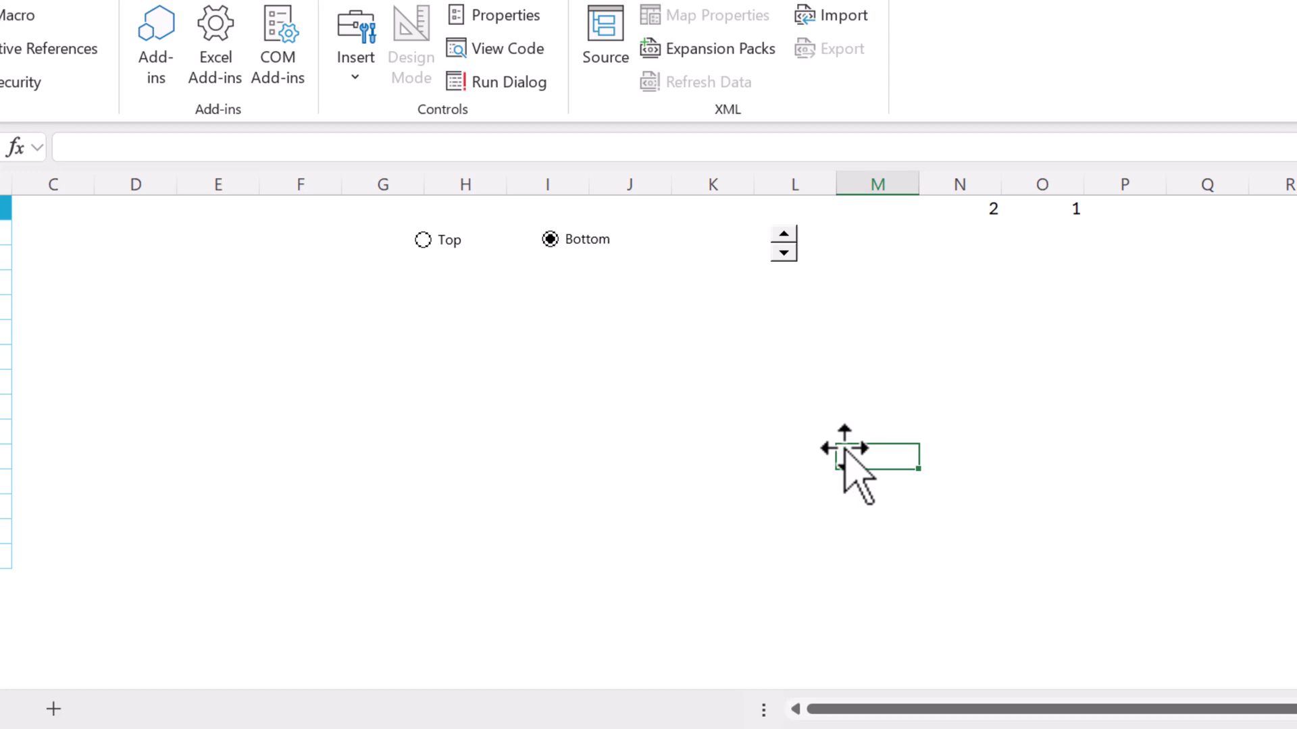
Step the spinner up and back down so cell O1 shows 3
click(783, 234)
click(783, 234)
click(783, 233)
click(783, 254)
click(1063, 255)
click(1062, 208)
Name cell N1 Top_Bottom in the Name Box
click(979, 211)
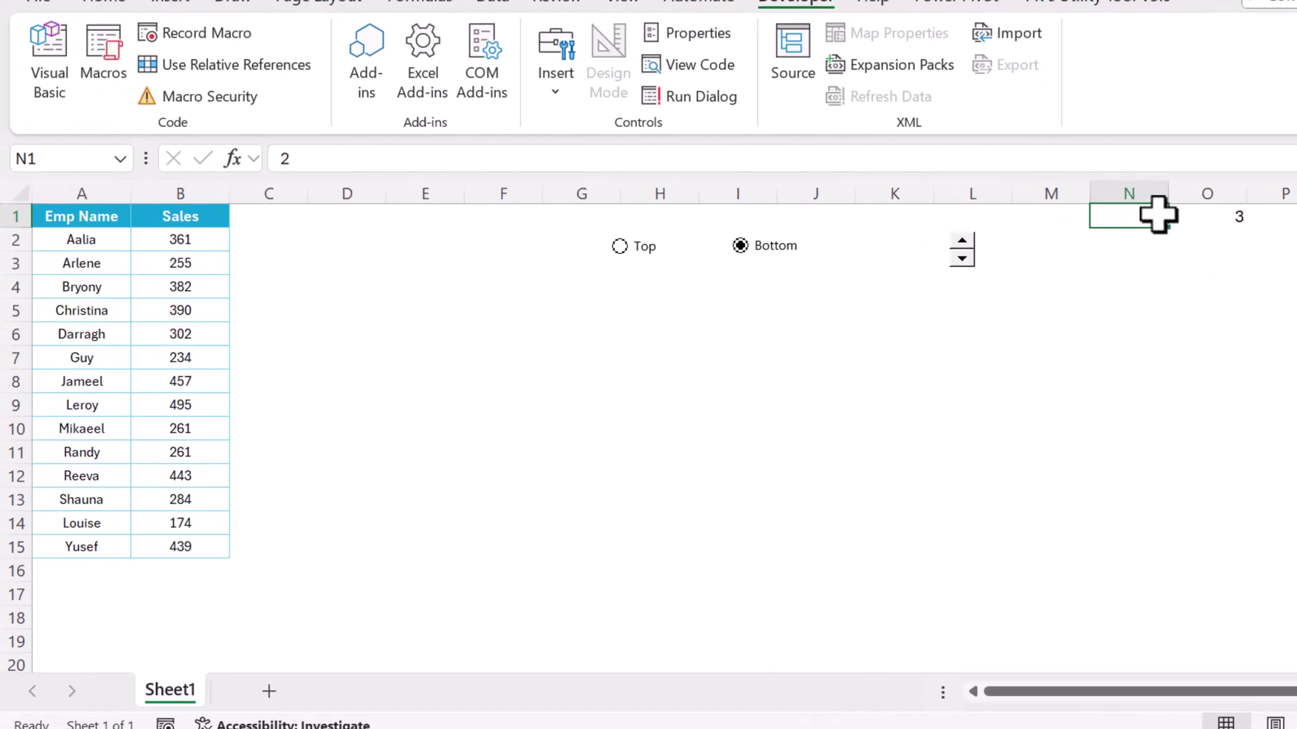
click(83, 157)
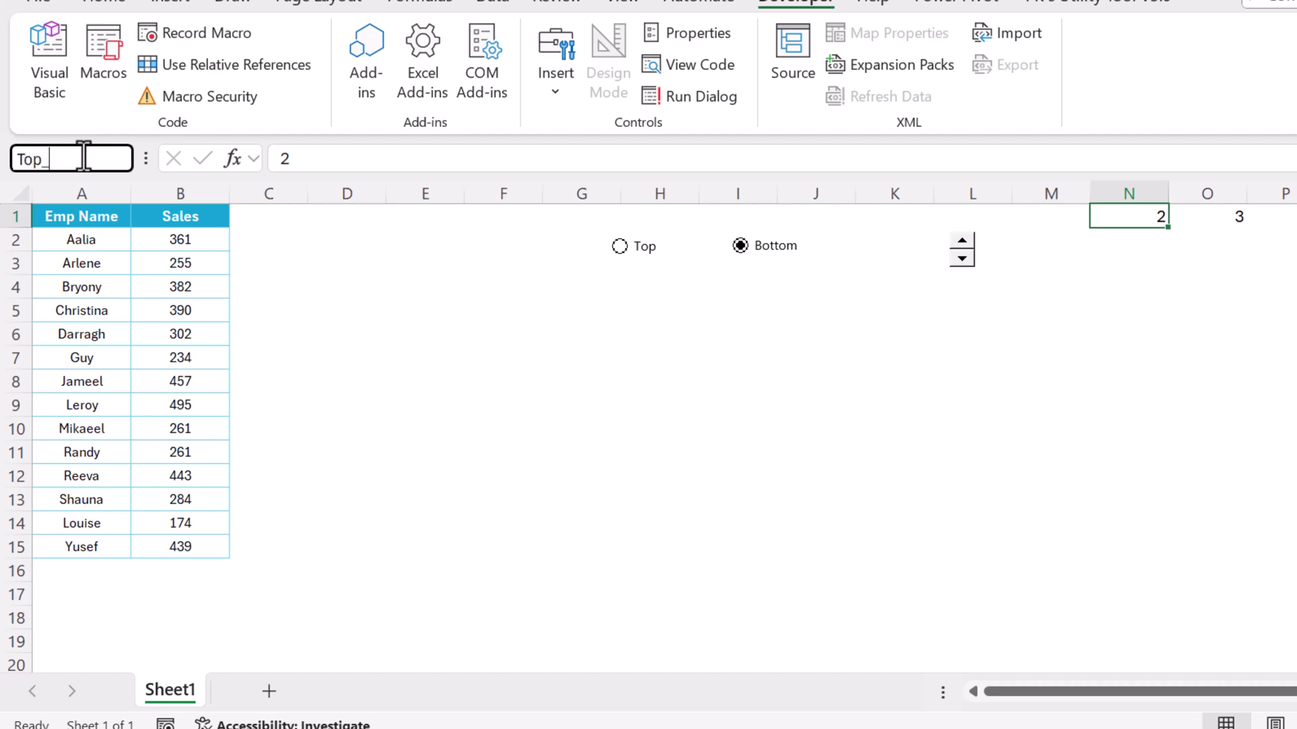
key(Return)
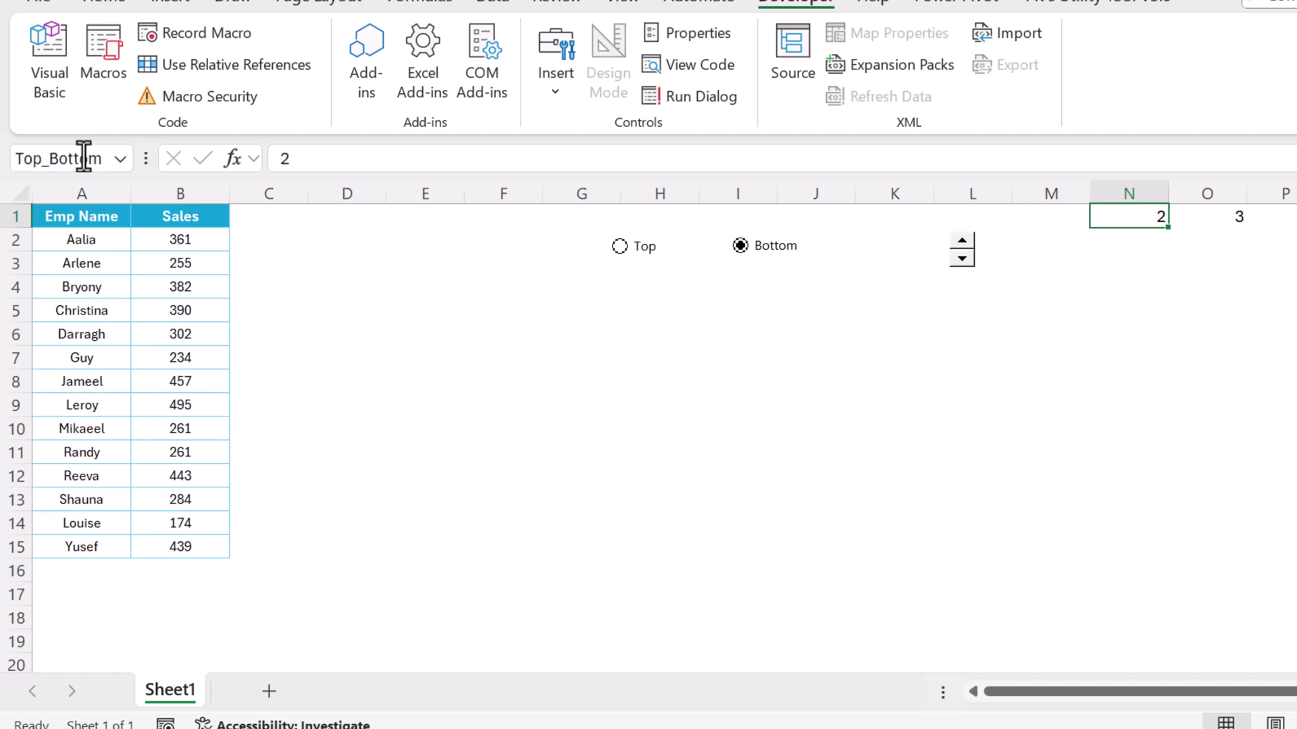
Select cell O1 and begin entering the name Count in the Name Box
click(1221, 218)
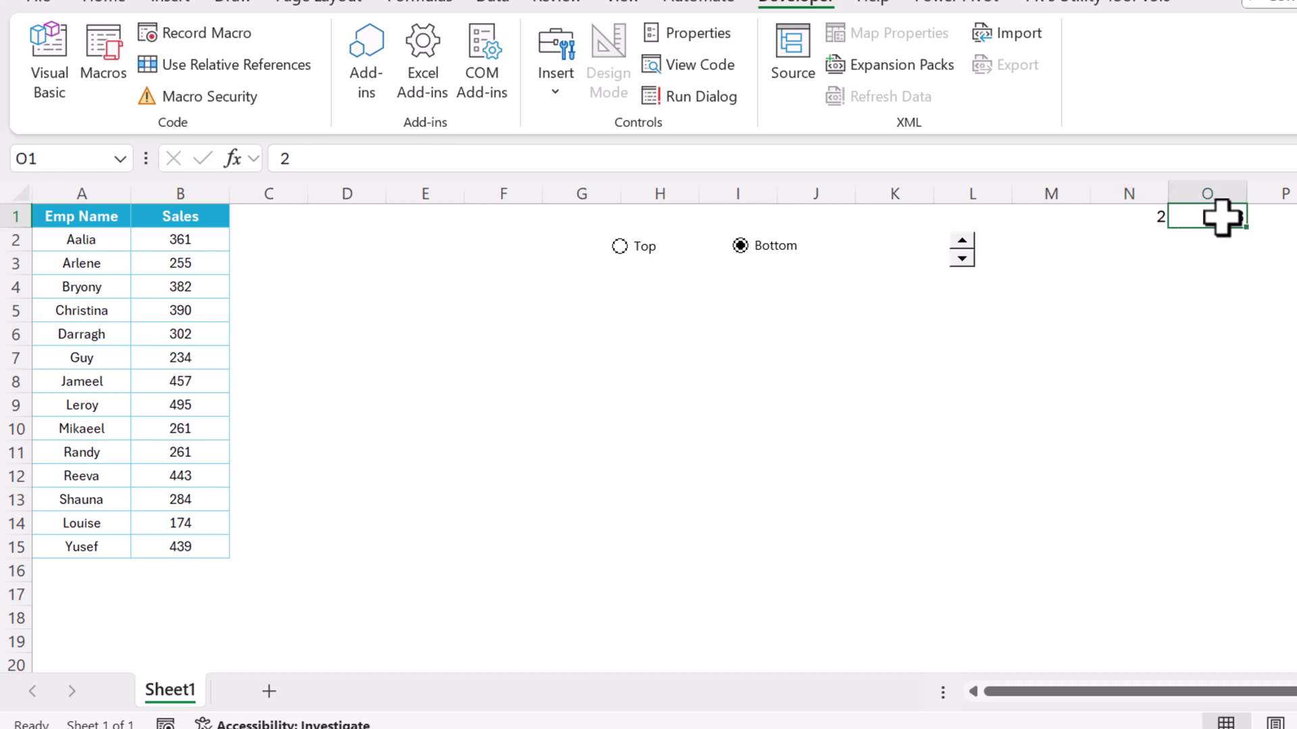
click(37, 159)
text(Count)
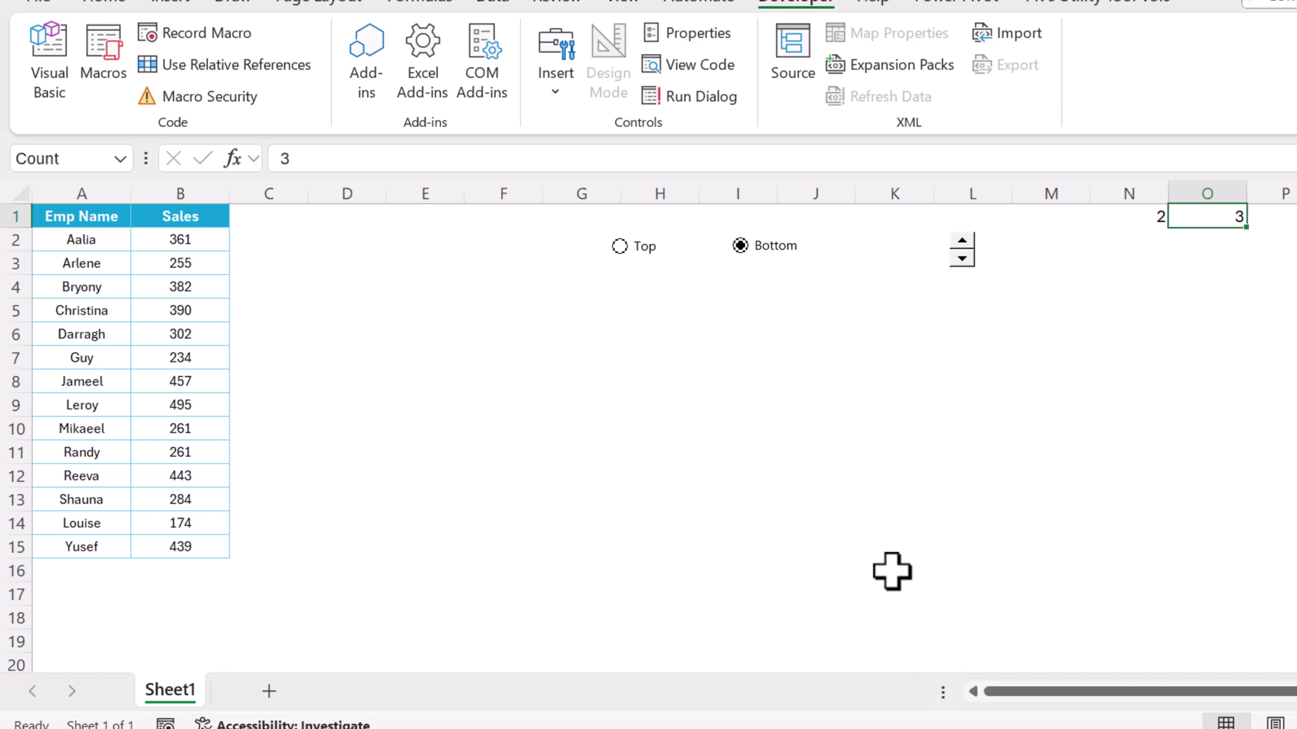
Enter the helper headers Sales, Top N and Bottom N in cells C1, D1 and E1
click(878, 523)
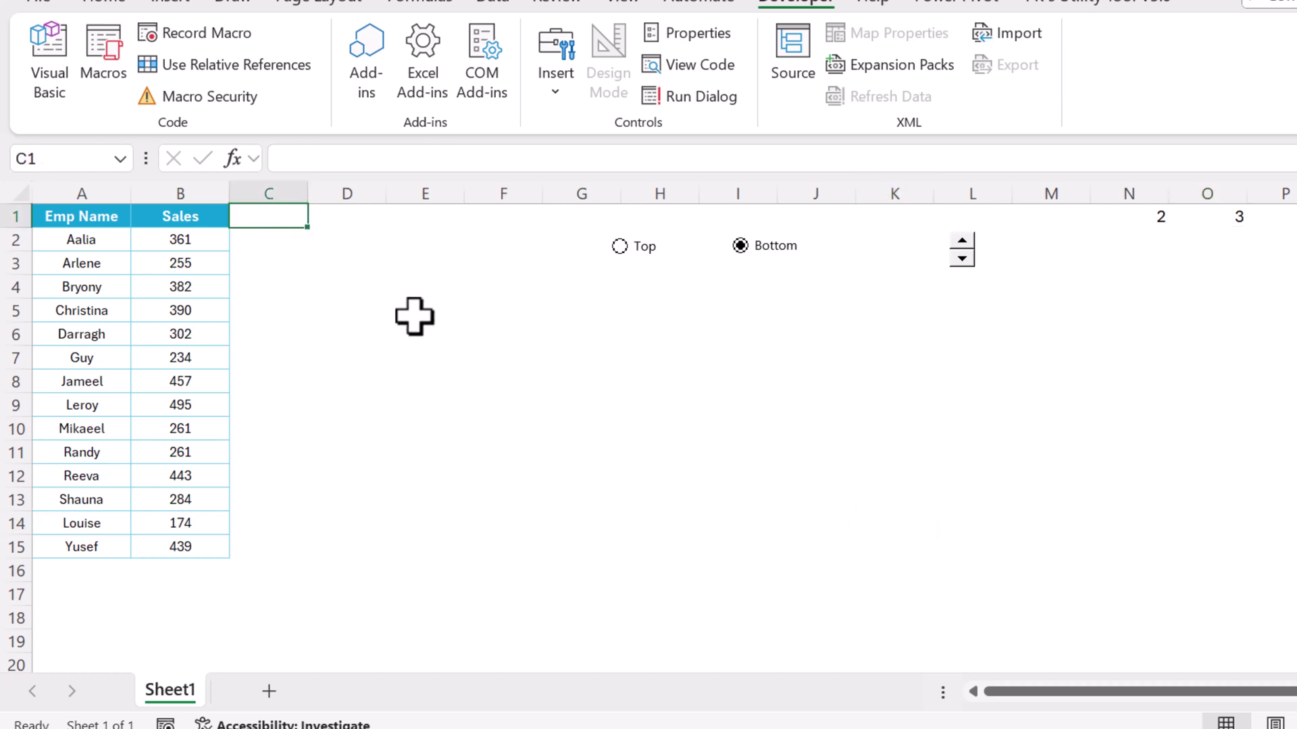
text(Sal)
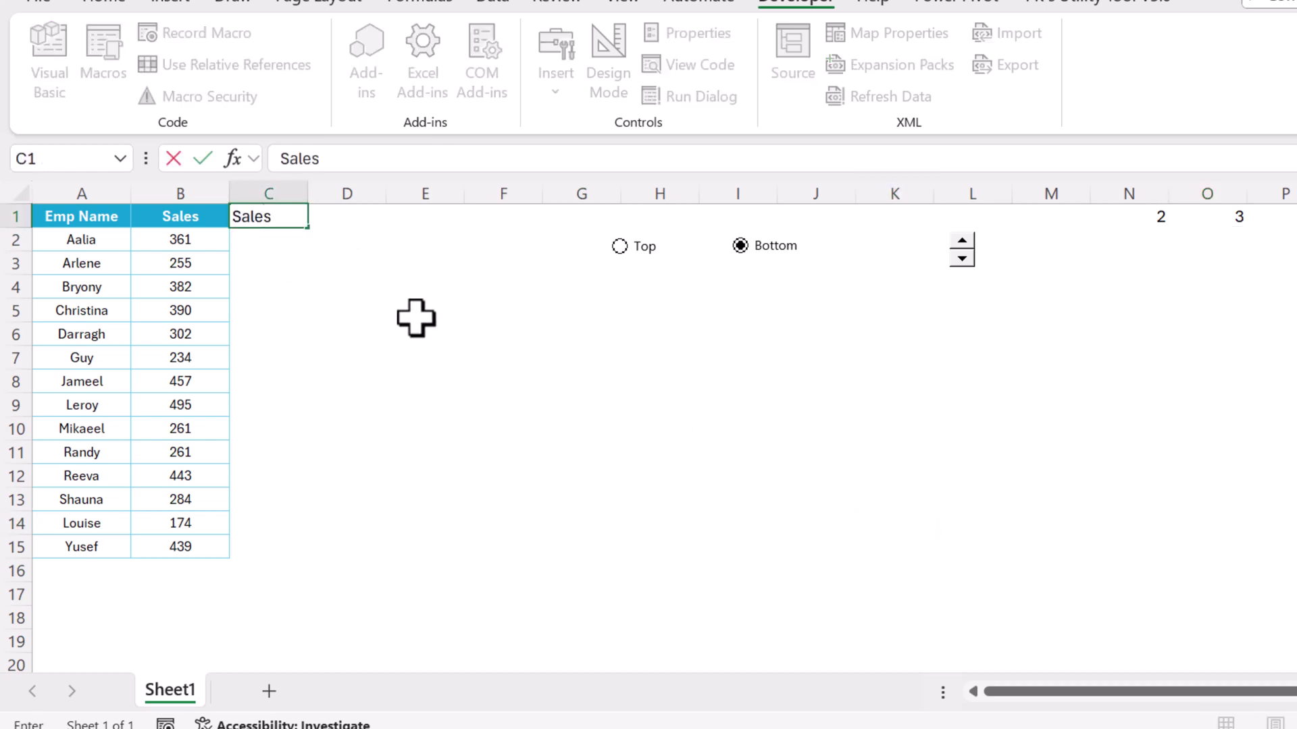
text(es)
key(Return)
key(Up)
key(Right)
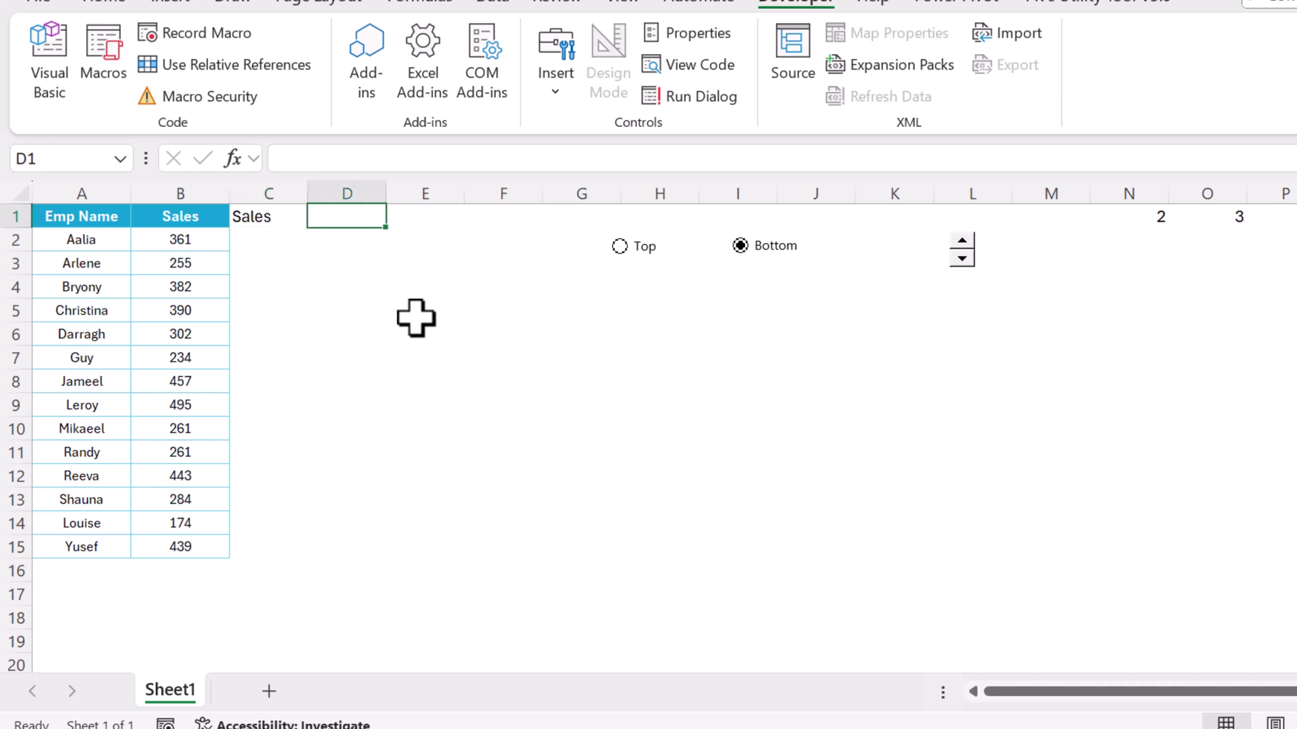
text(Top N)
key(Tab)
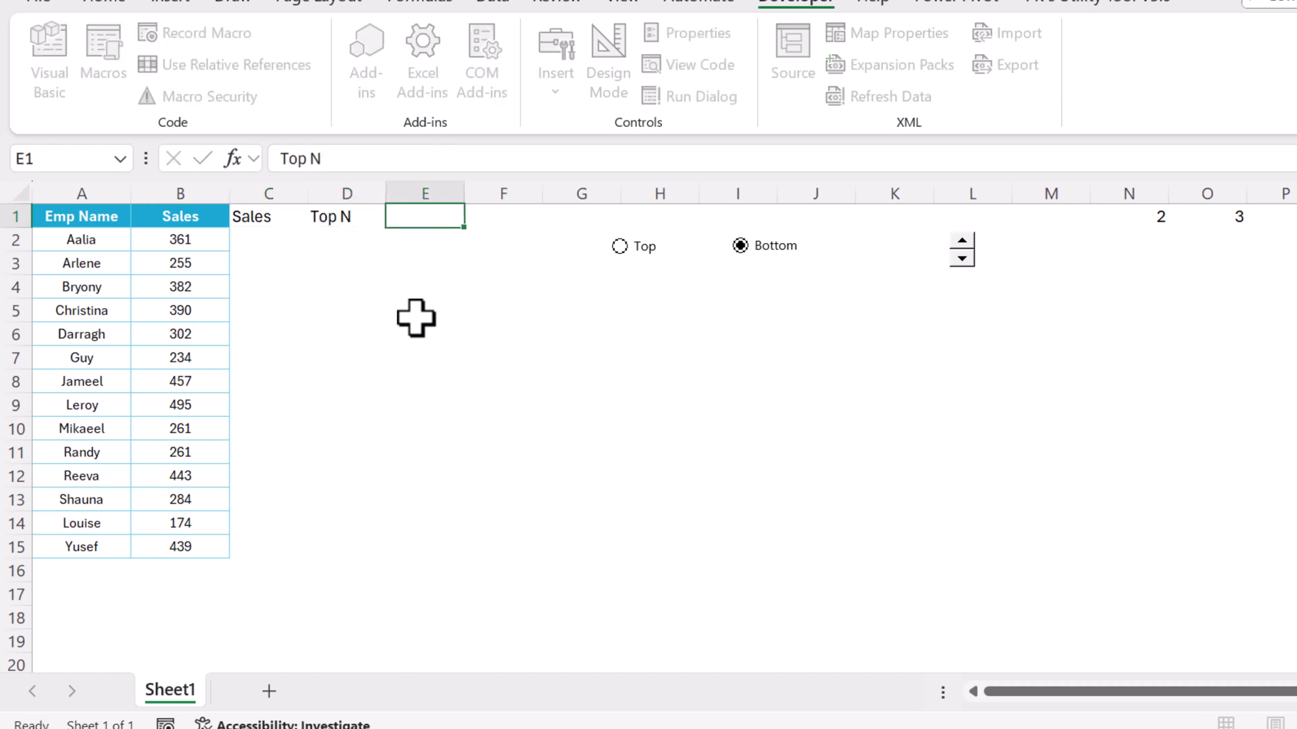
text(Bottom N)
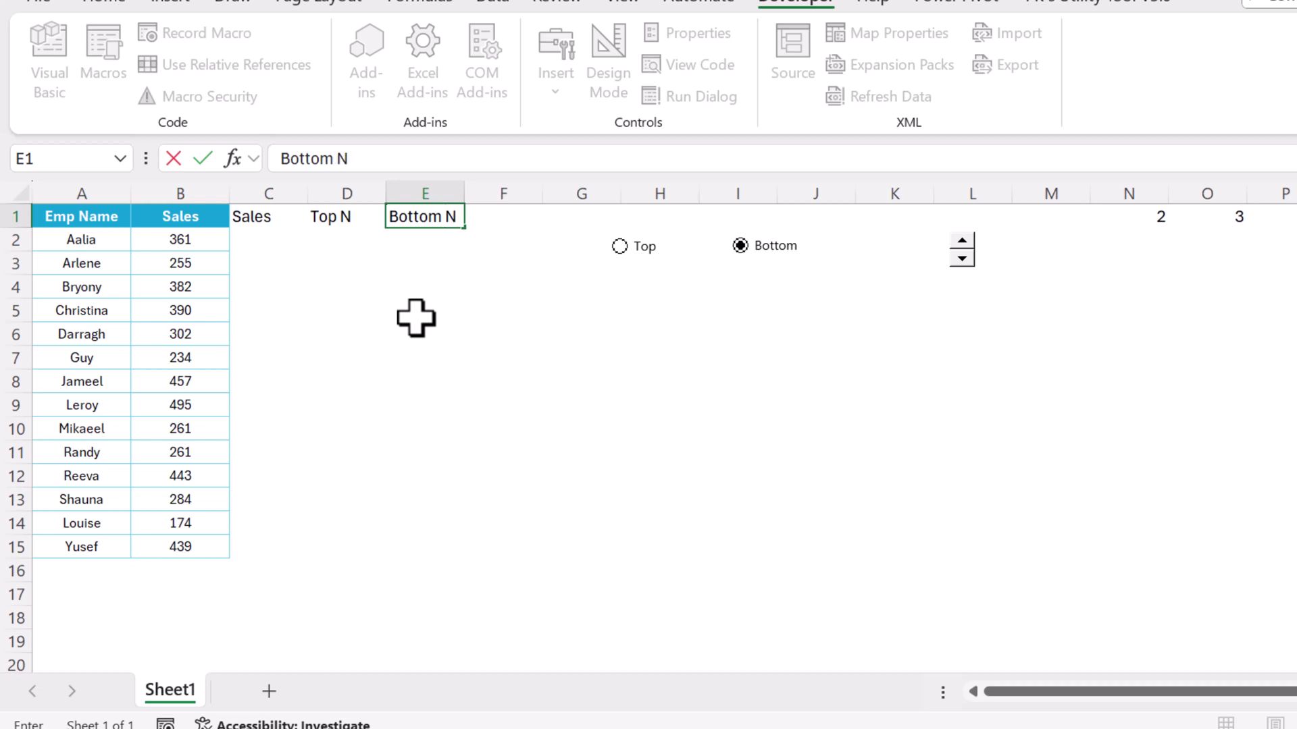
key(Return)
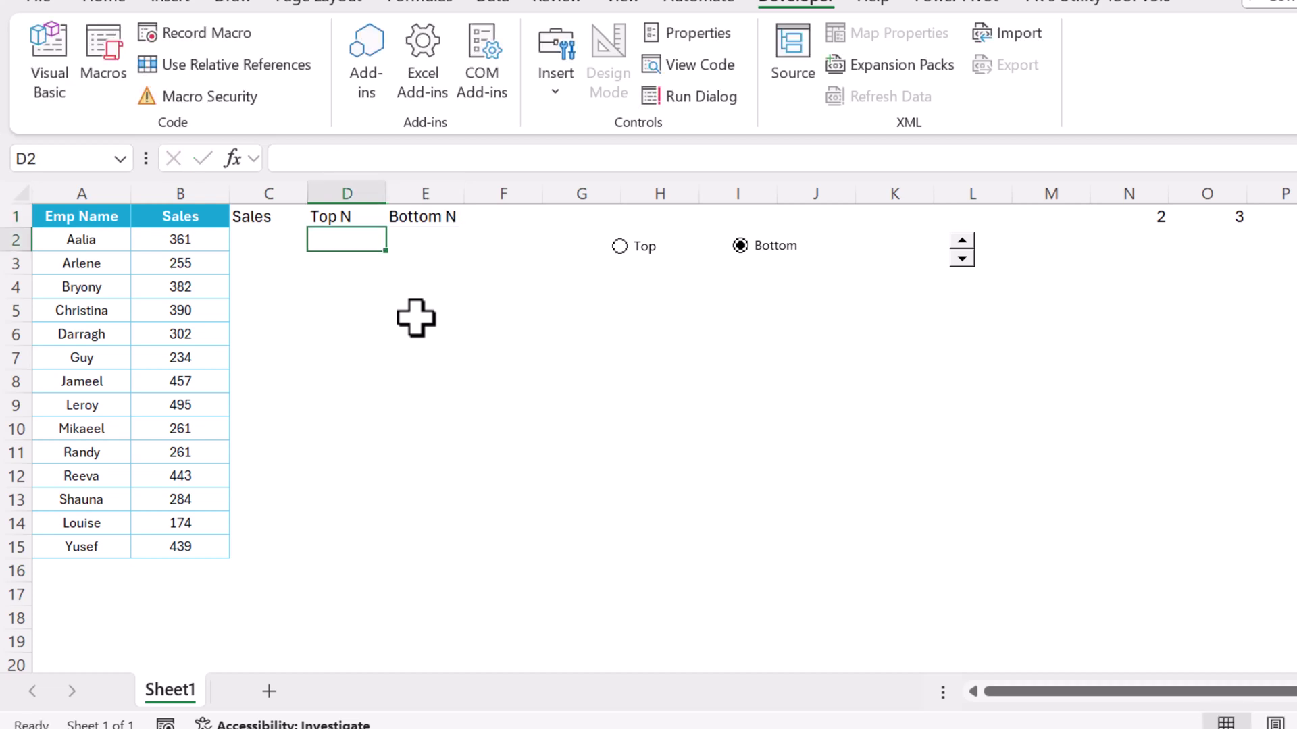
text(=IF()
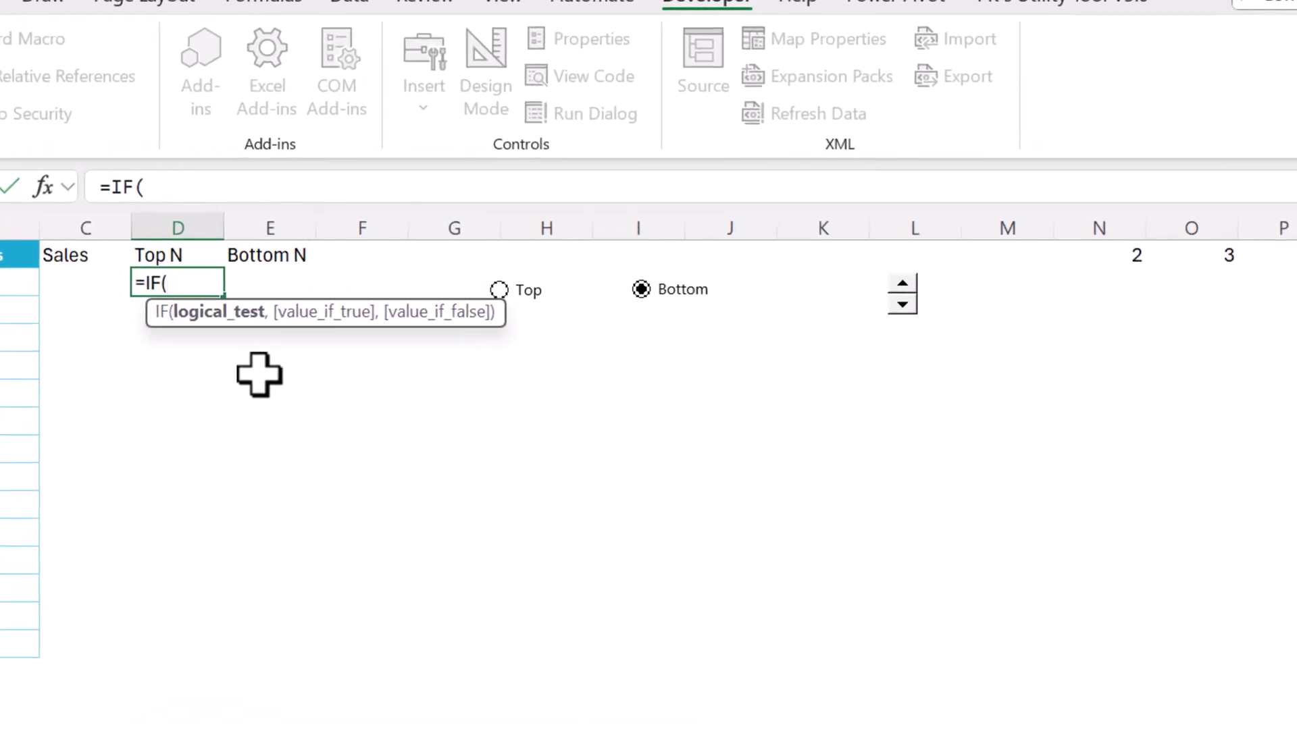
click(1076, 265)
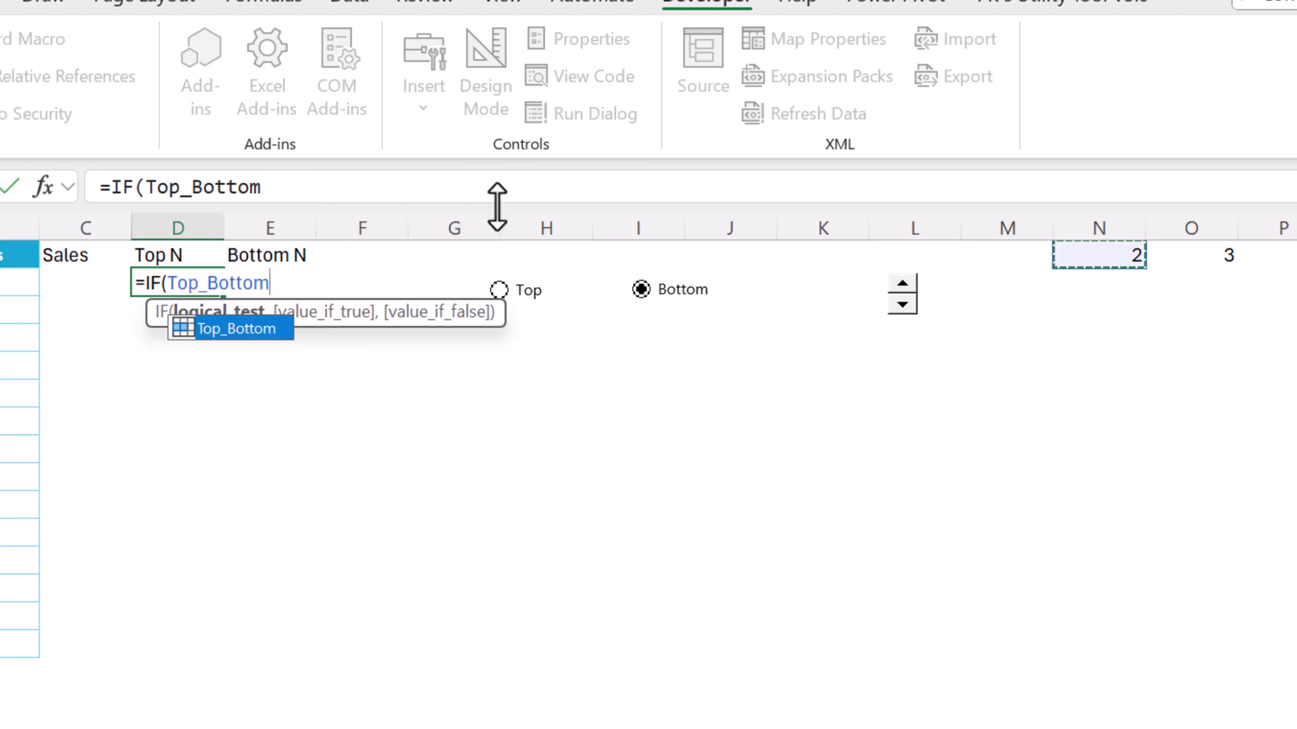
text(=1)
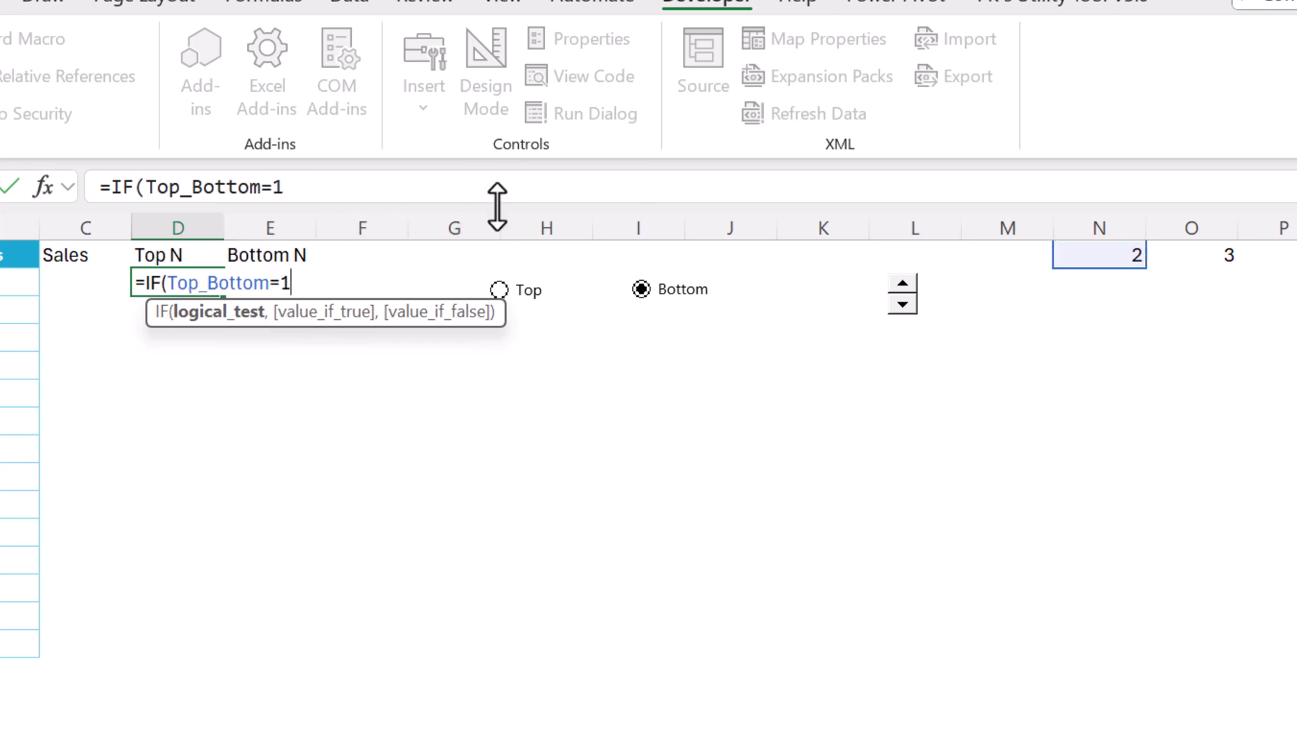
text(,)
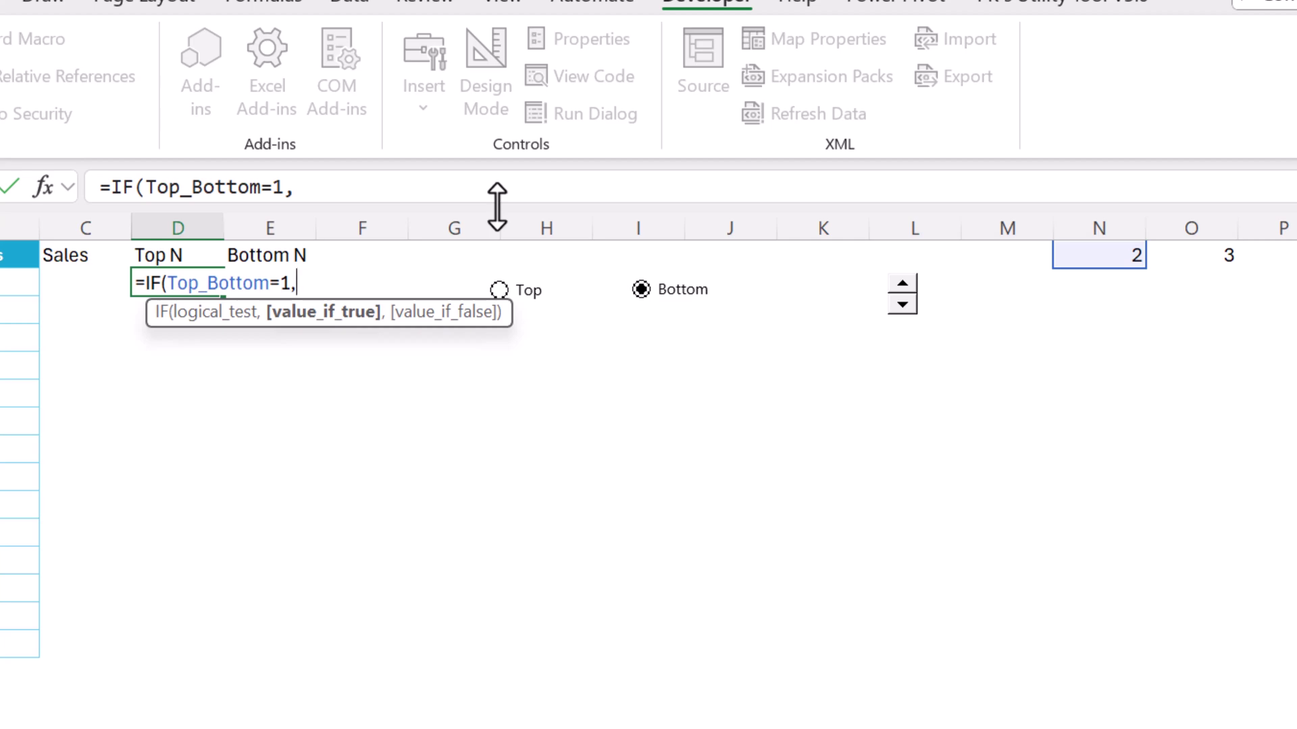
text(ra)
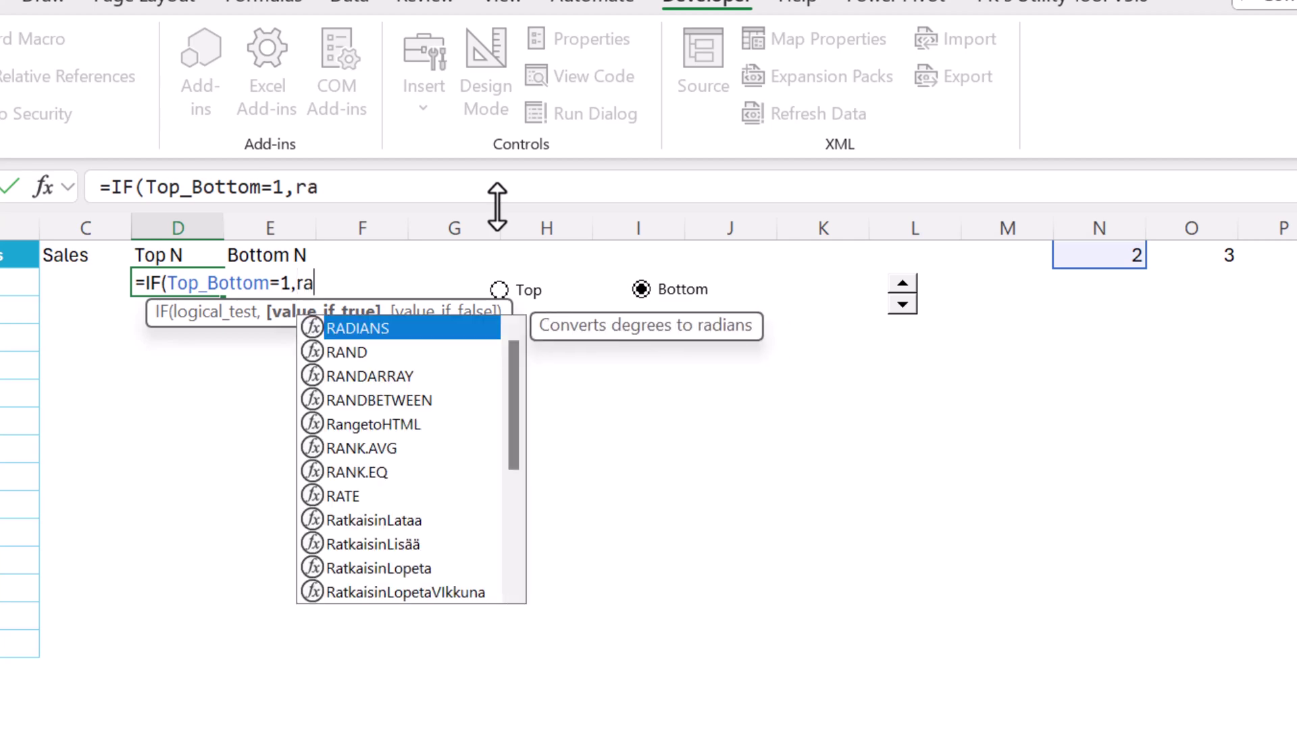
key(Escape)
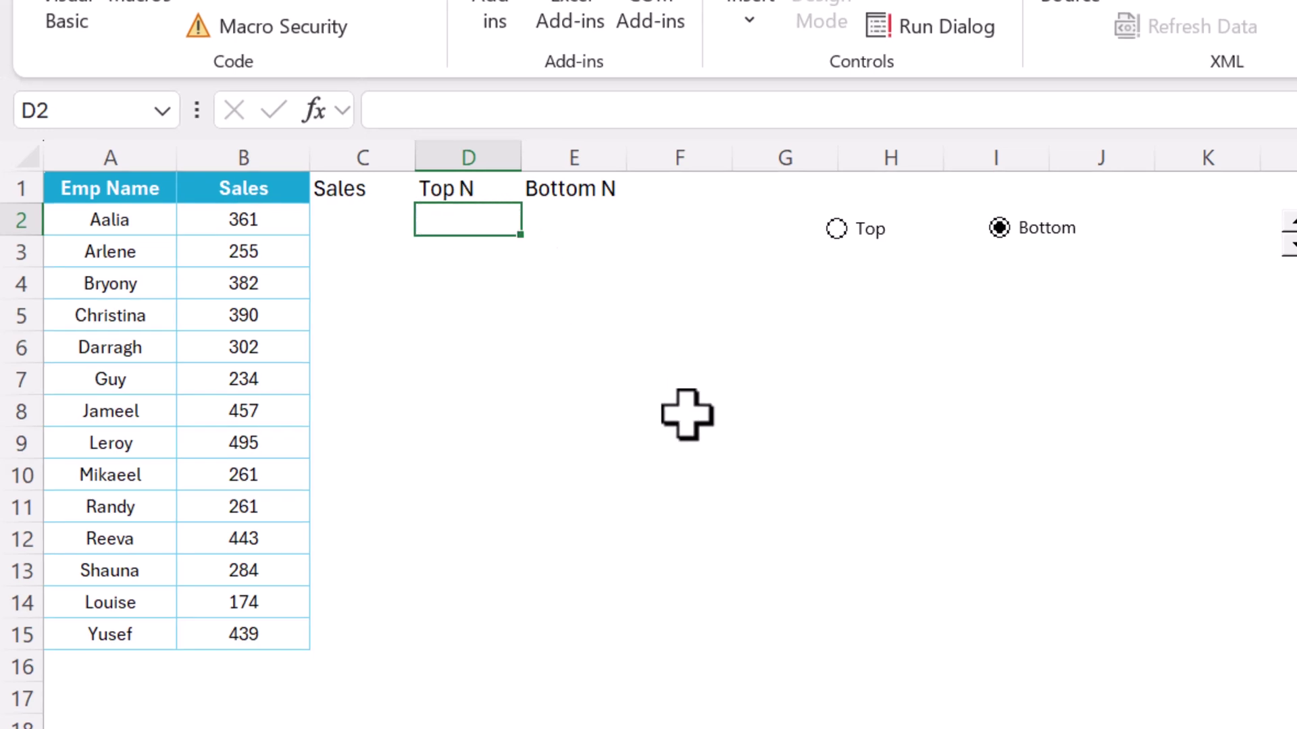
Enter =RANK(B2,$B$2:$B$15) in D2 and fill it down to D15
text(=rank)
key(Down)
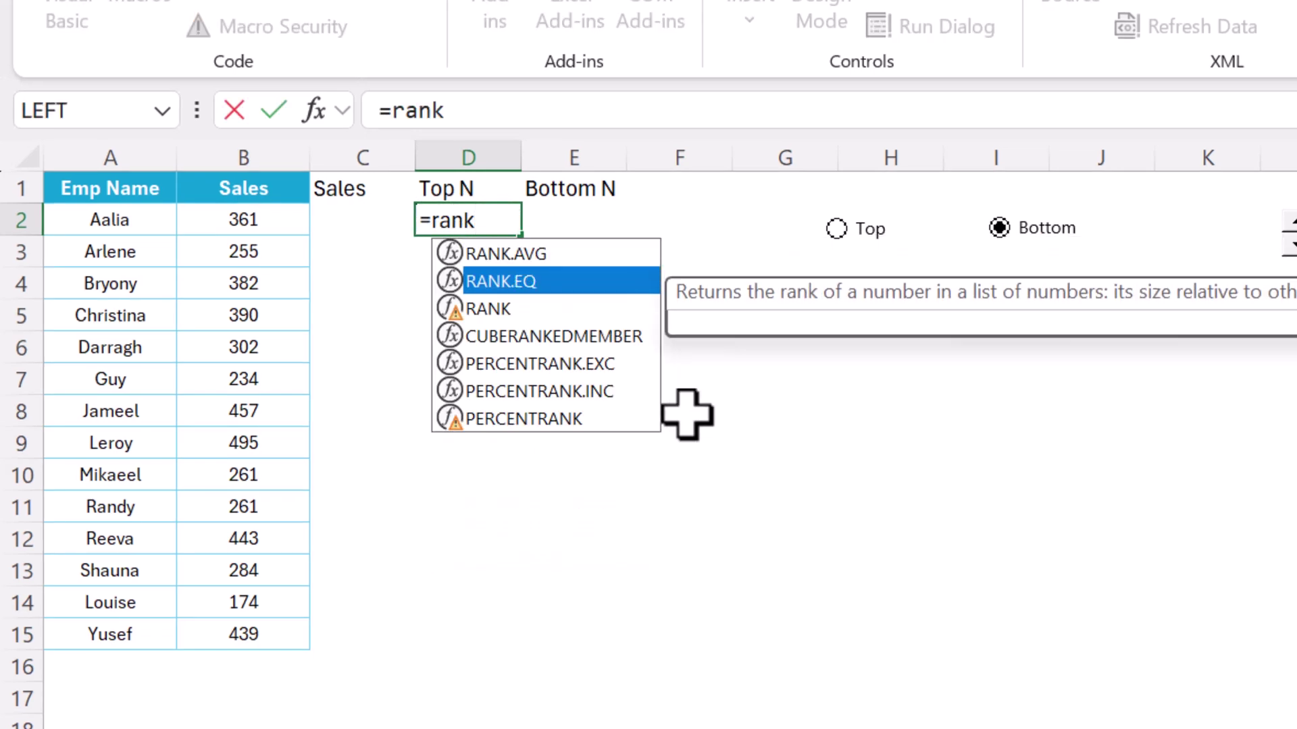
key(Down)
key(Tab)
key(Left)
key(Left)
text(,)
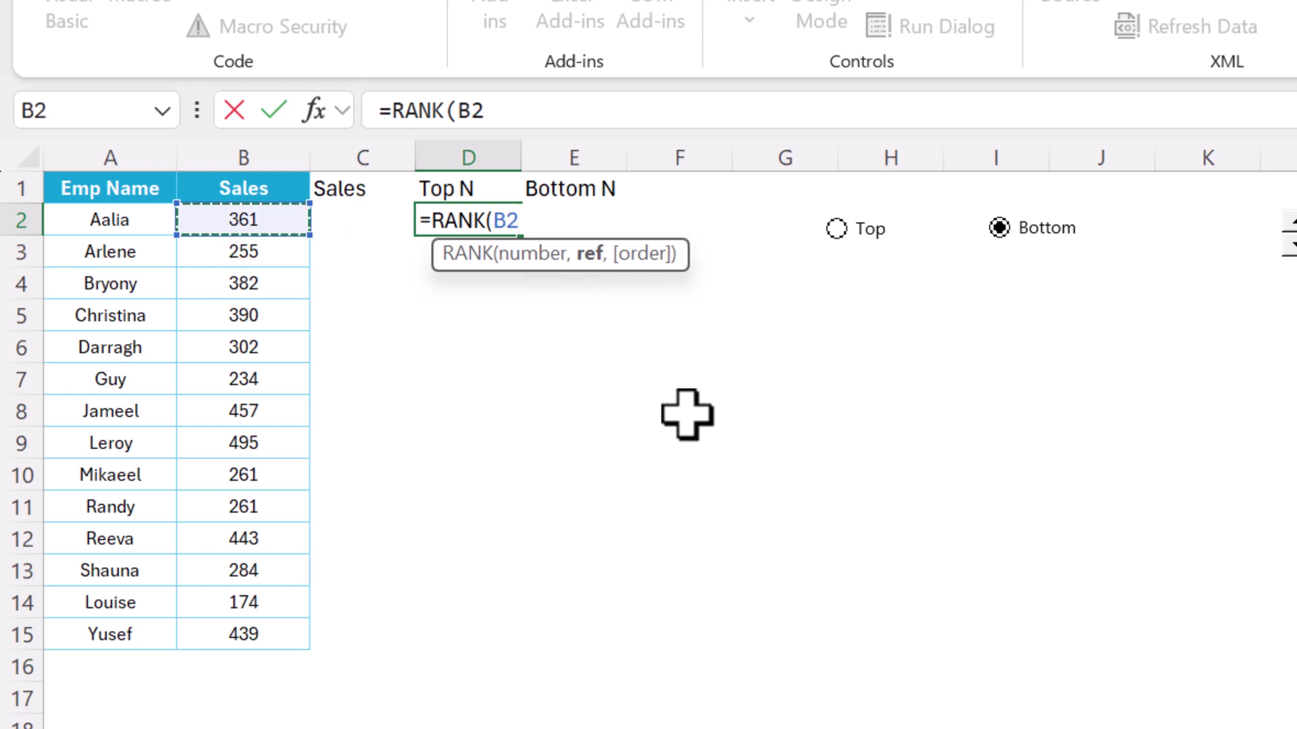
key(Left)
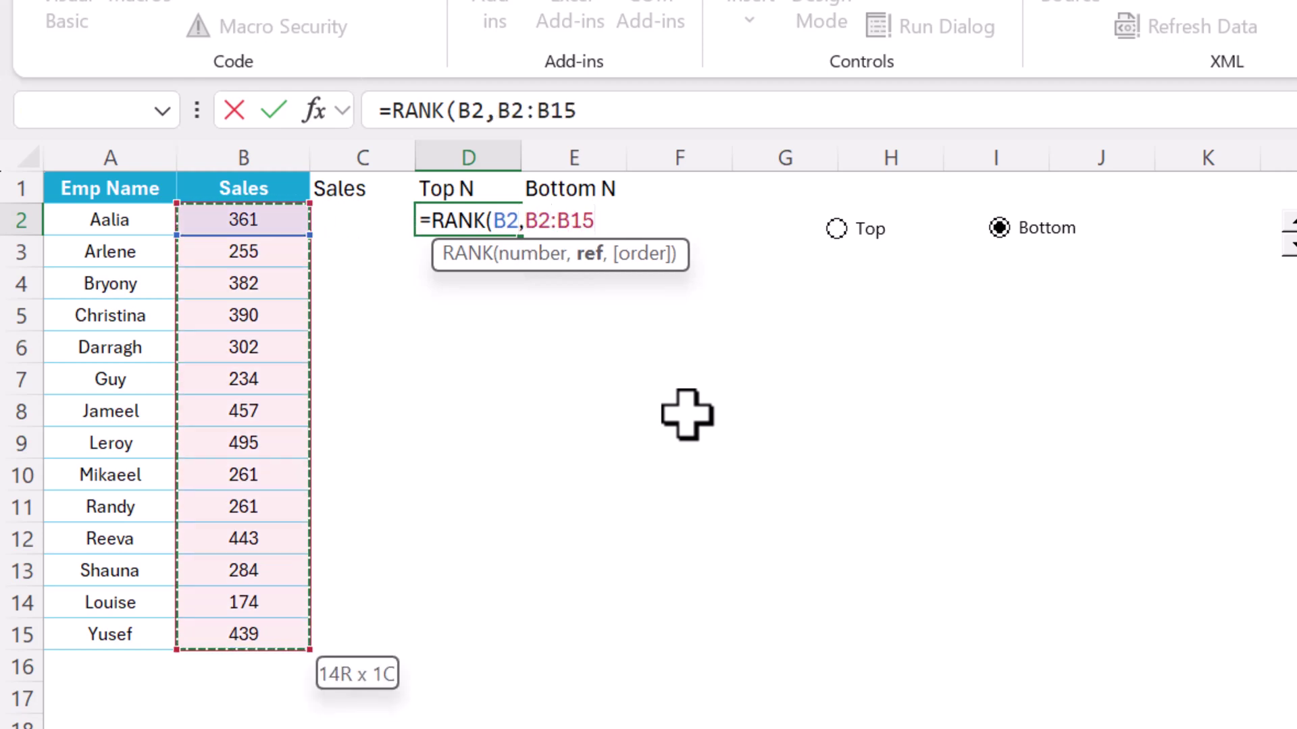
key(F4)
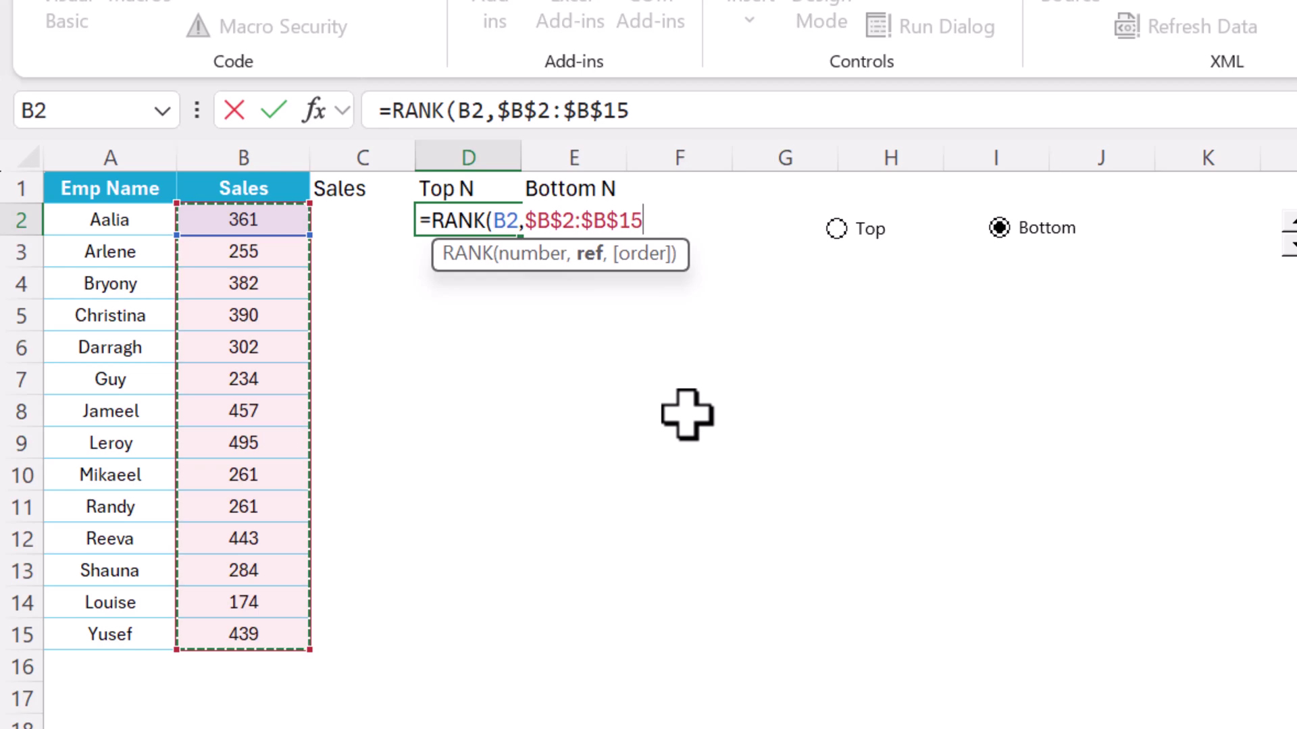
key(Return)
key(Up)
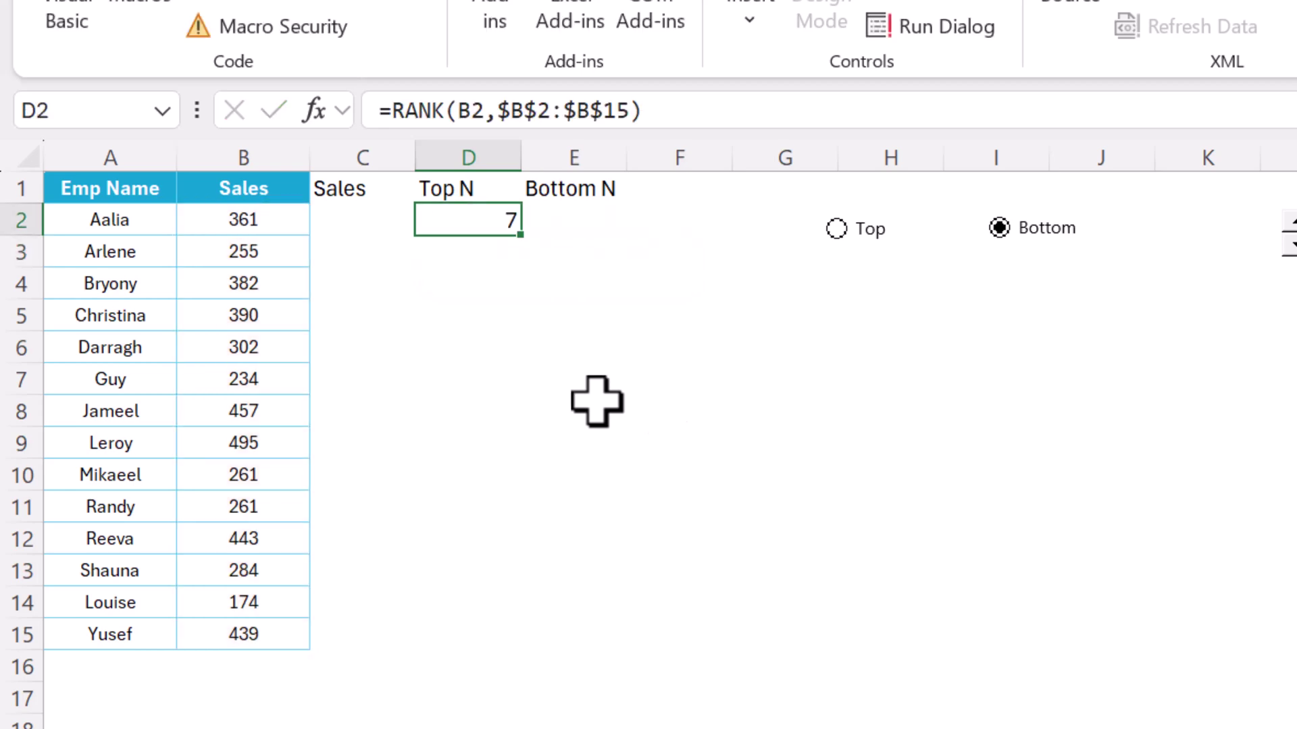
drag(529, 246, 528, 657)
Add the ascending order argument 1 to the RANK formula and fill it down D2:D15
click(472, 282)
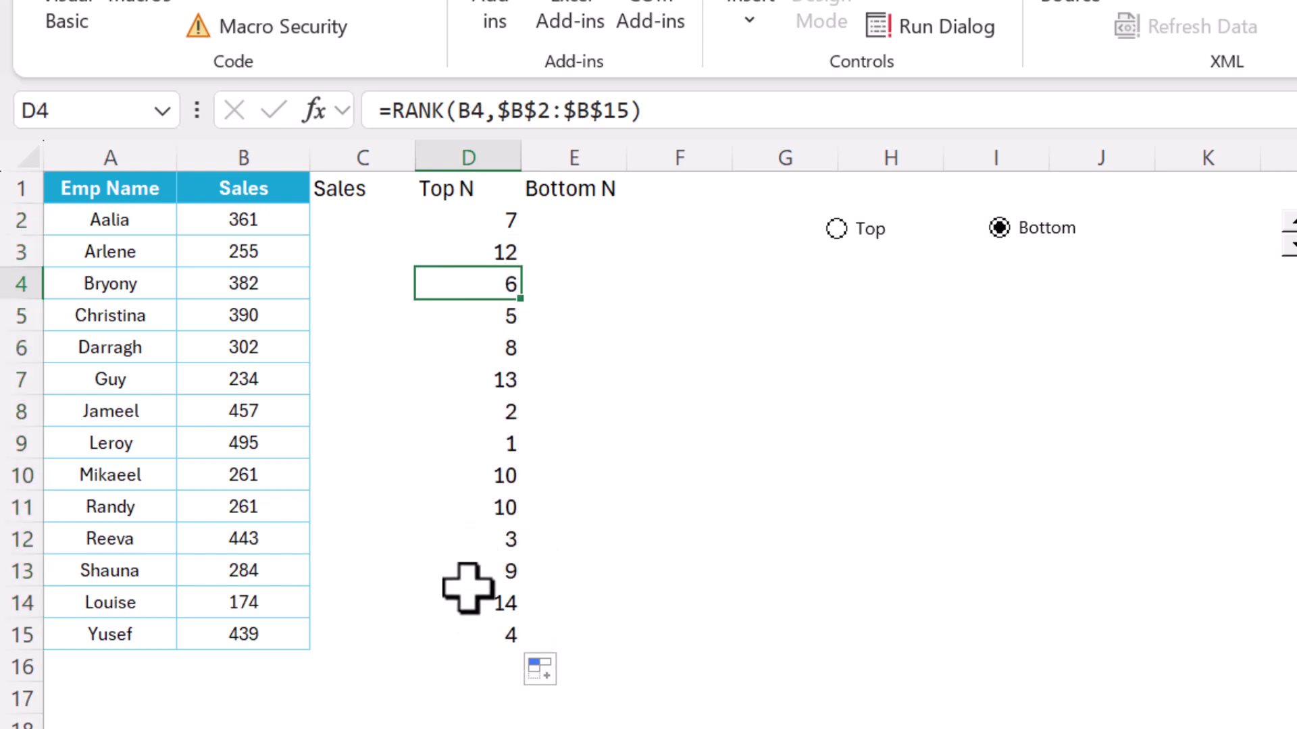
click(500, 215)
click(634, 108)
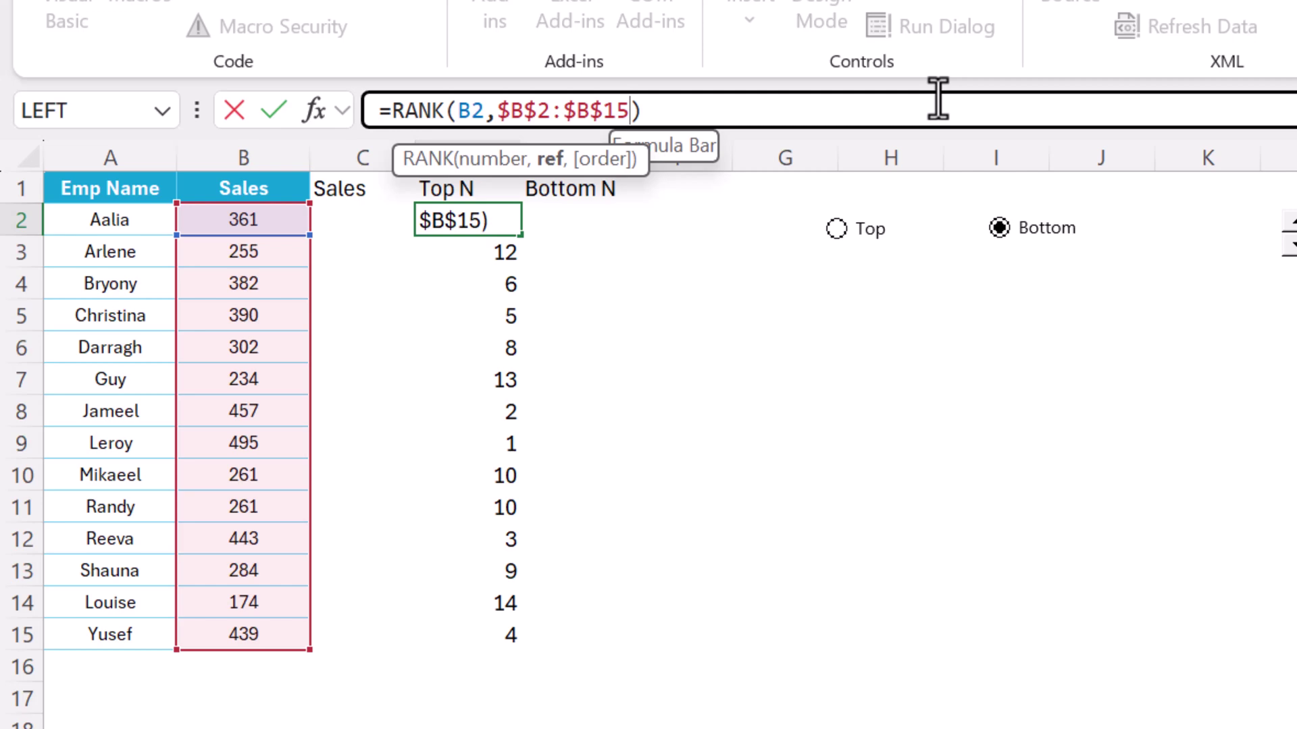
text(,)
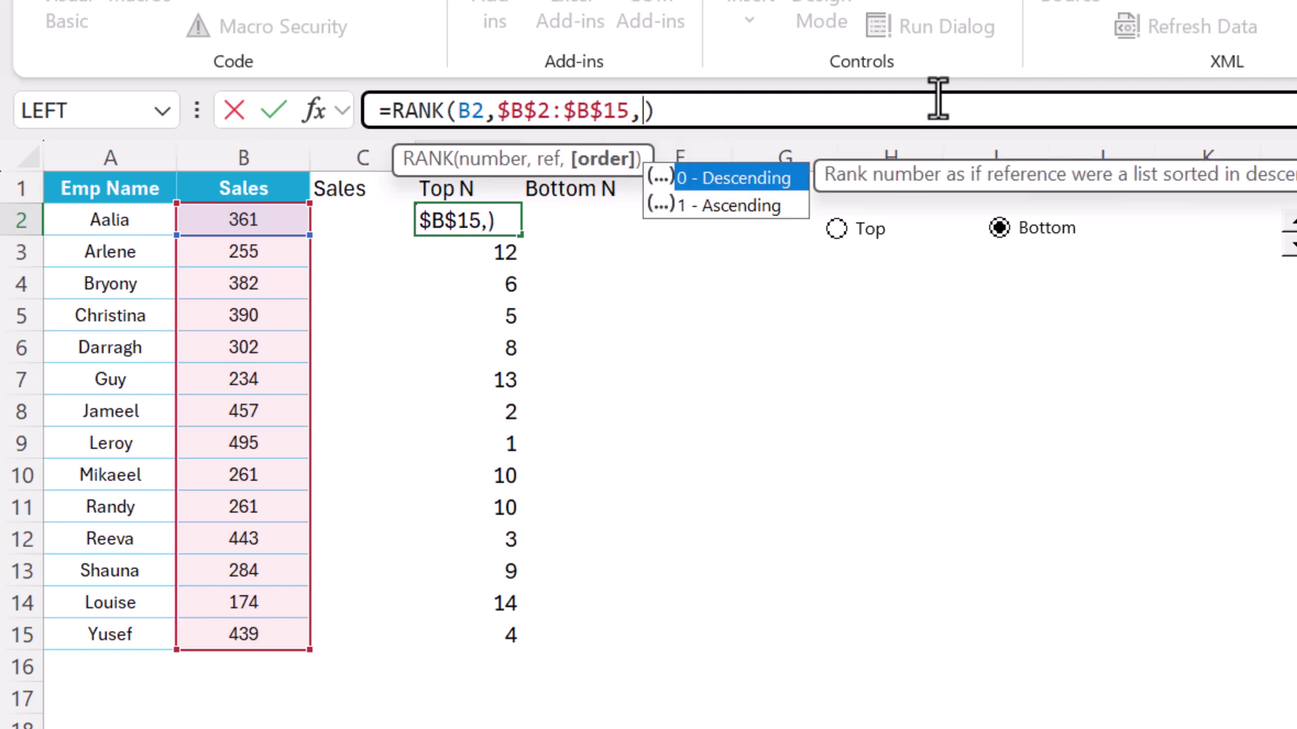
key(Down)
key(Tab)
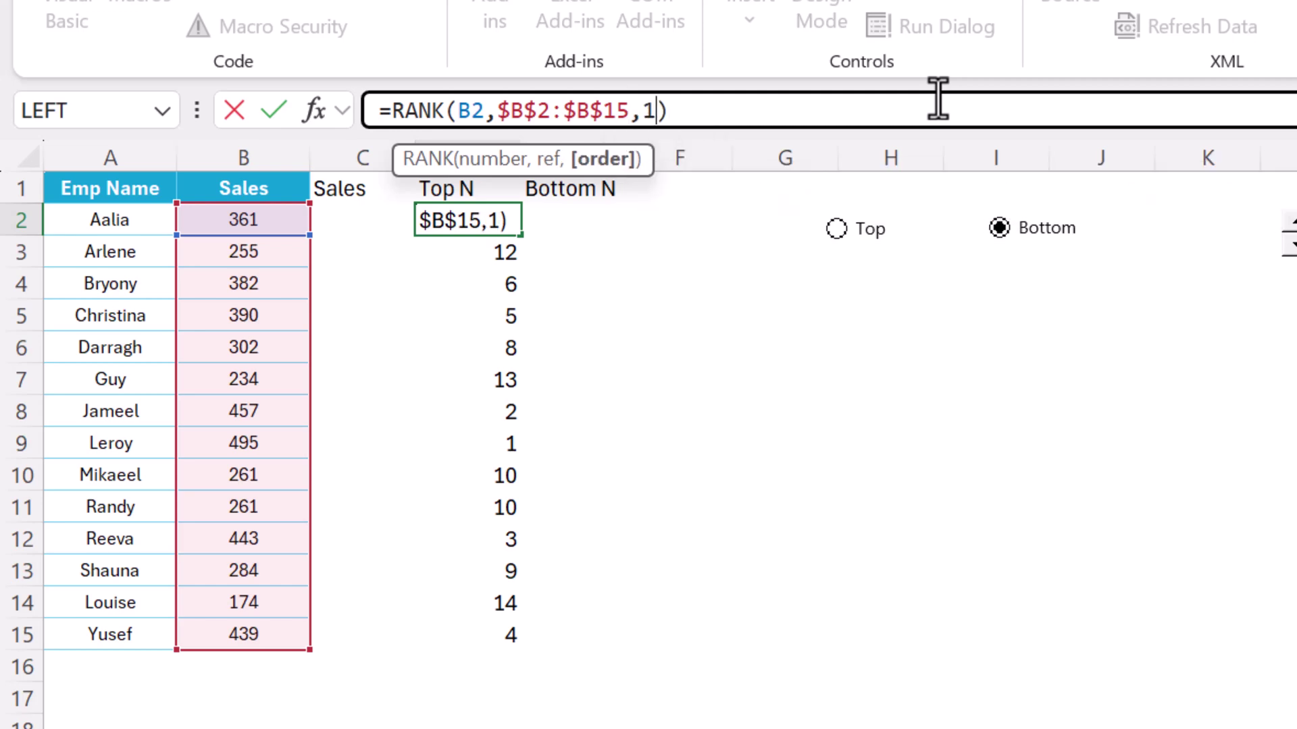
key(Return)
key(Up)
key(ctrl+shift+Down)
key(ctrl+d)
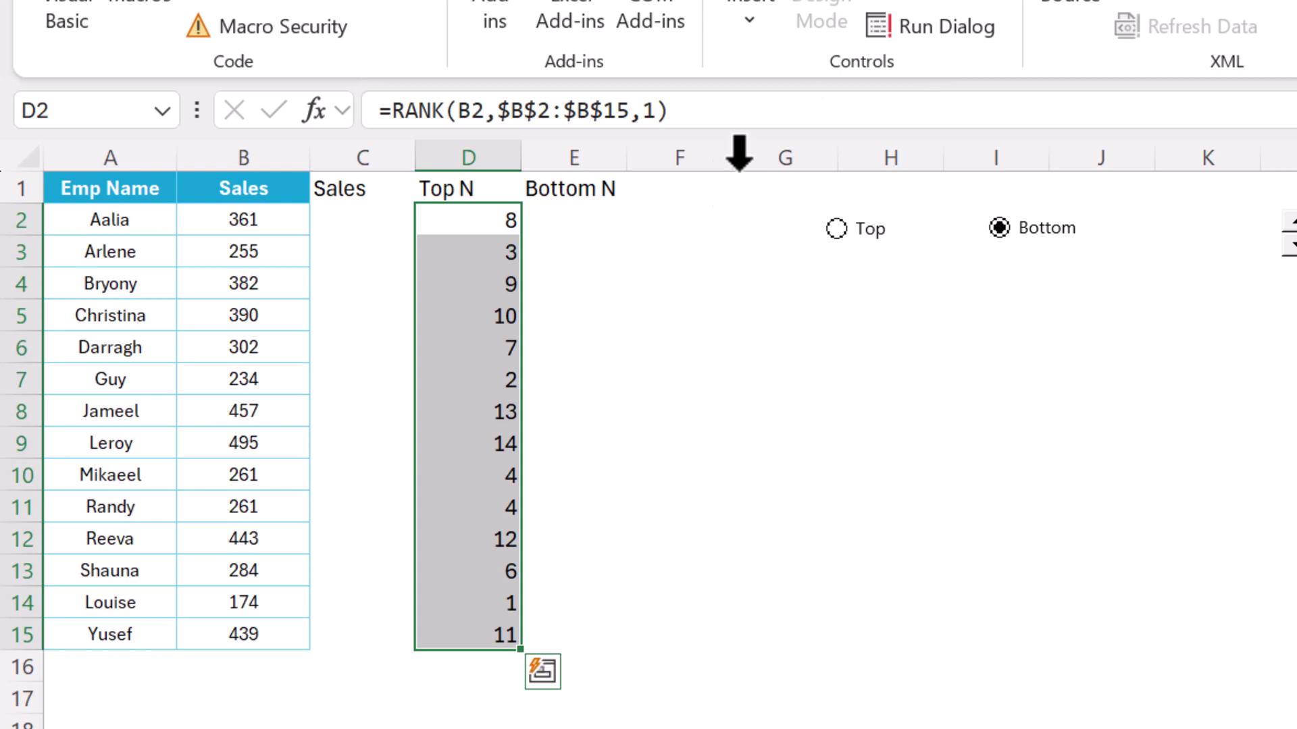
Revert the RANK formula to descending, then clear D2:D15
click(659, 110)
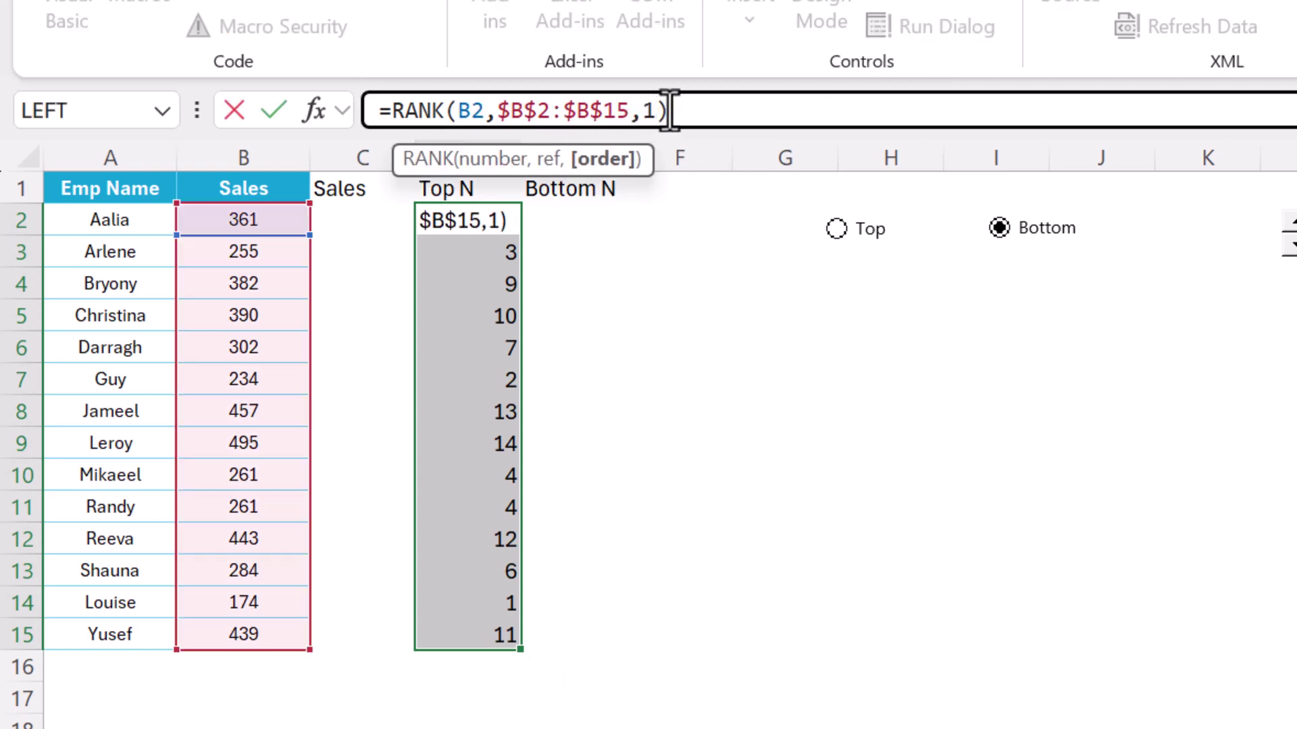
key(BackSpace)
key(BackSpace)
key(Return)
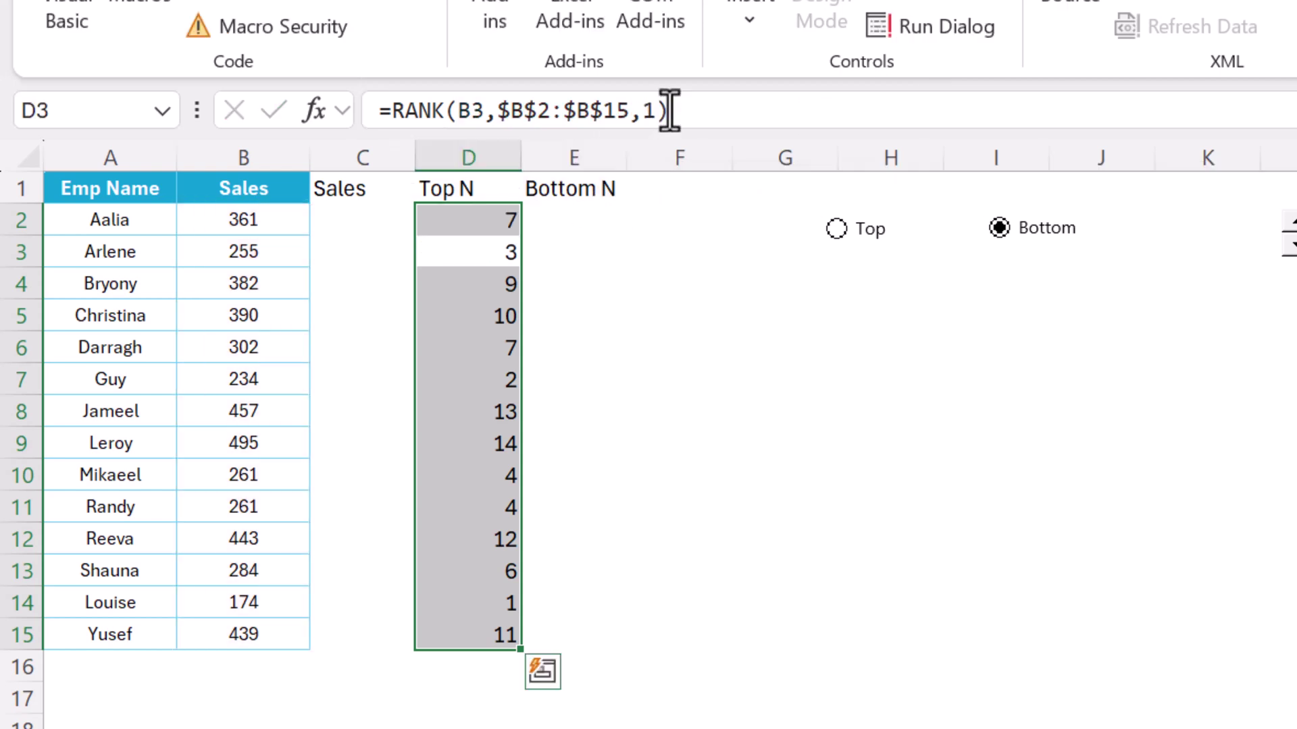
key(Up)
drag(670, 110, 392, 111)
key(ctrl+c)
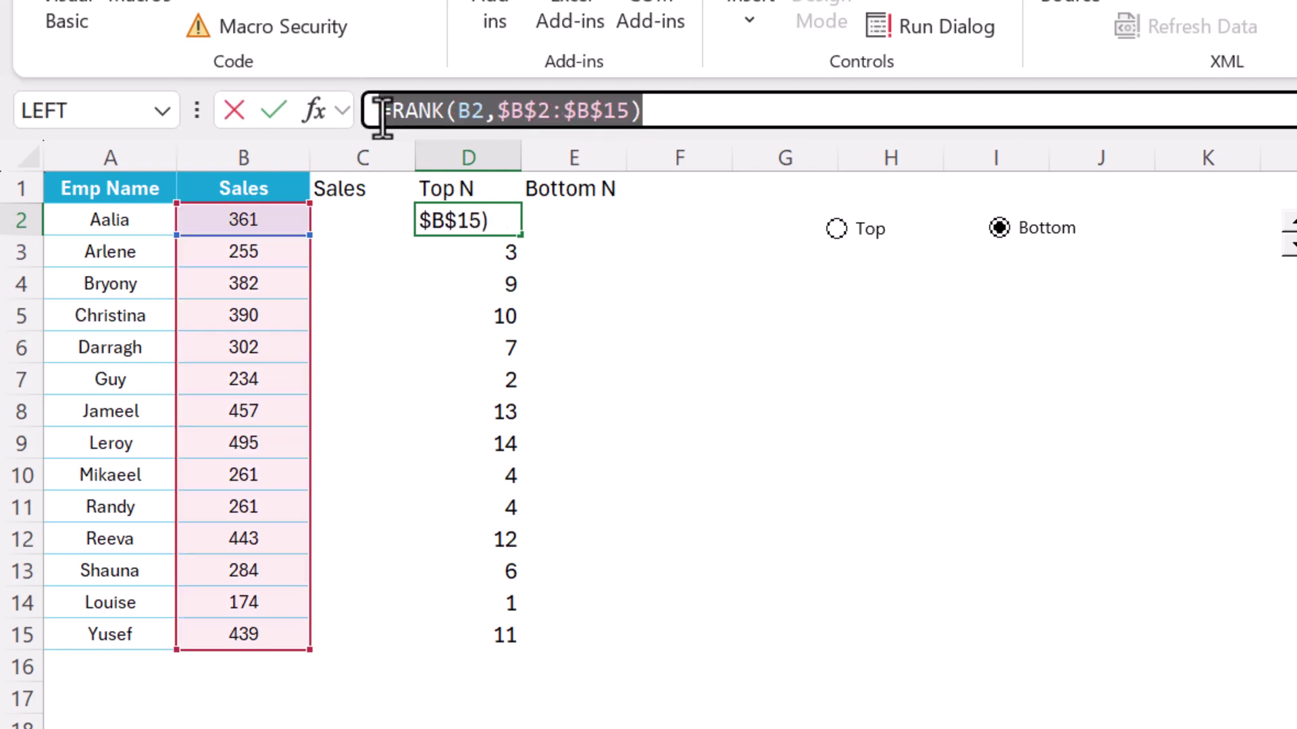
key(Escape)
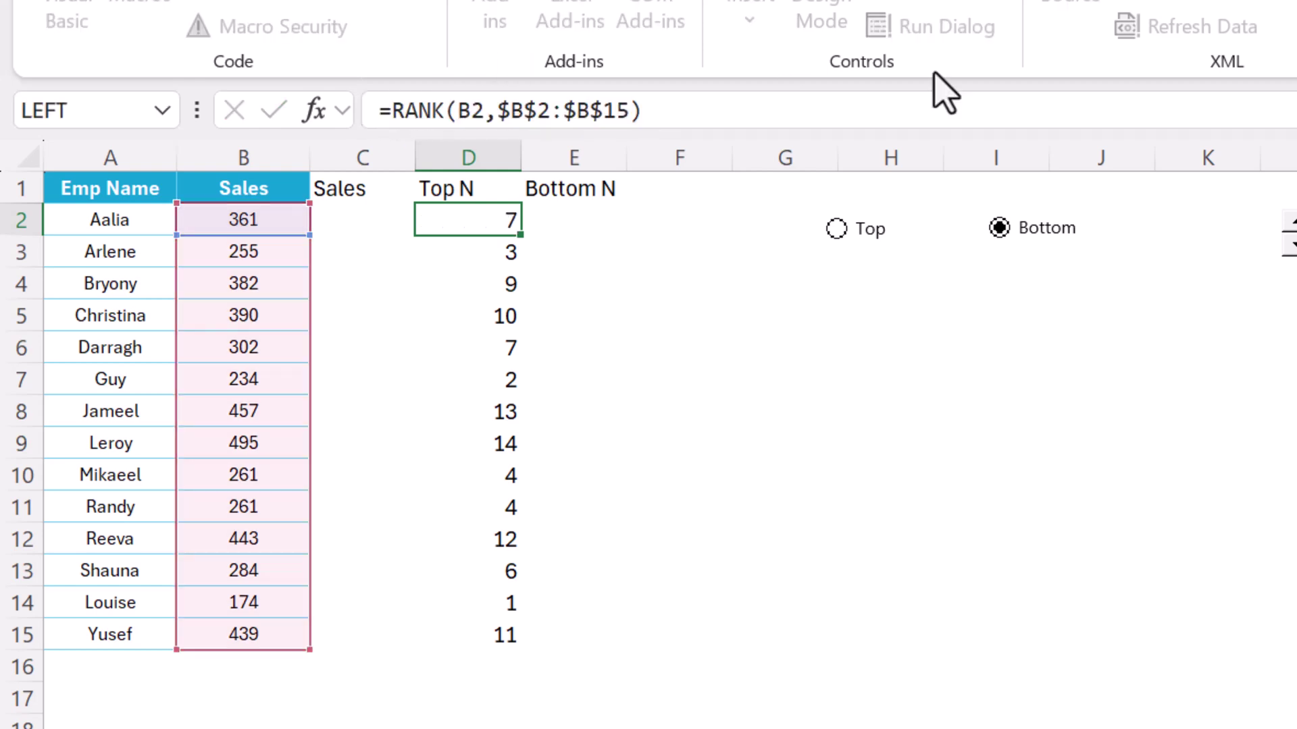
key(ctrl+shift+Down)
key(Delete)
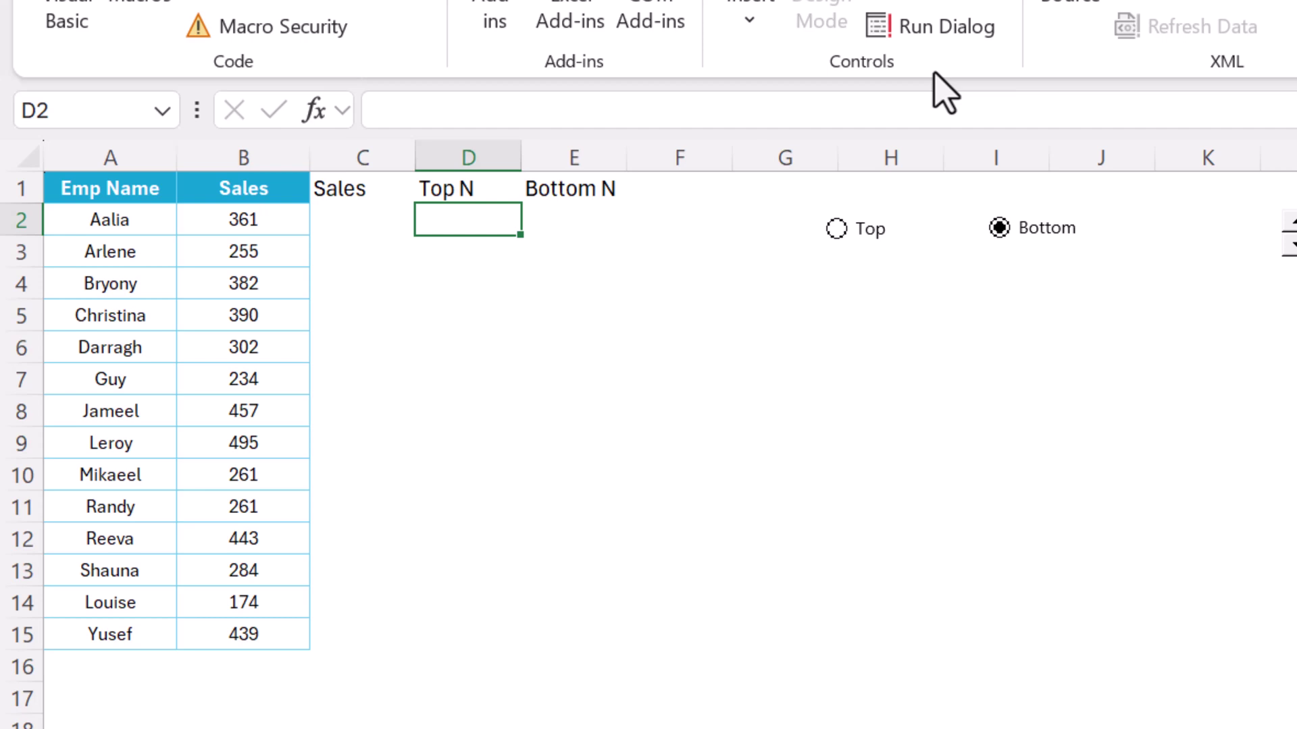
In D2 build =IF(Top_Bottom=1,IF(RANK(B2,$B$2:$B$15)<=Count,B2,NA()), using the named cells
text(=if)
key(Tab)
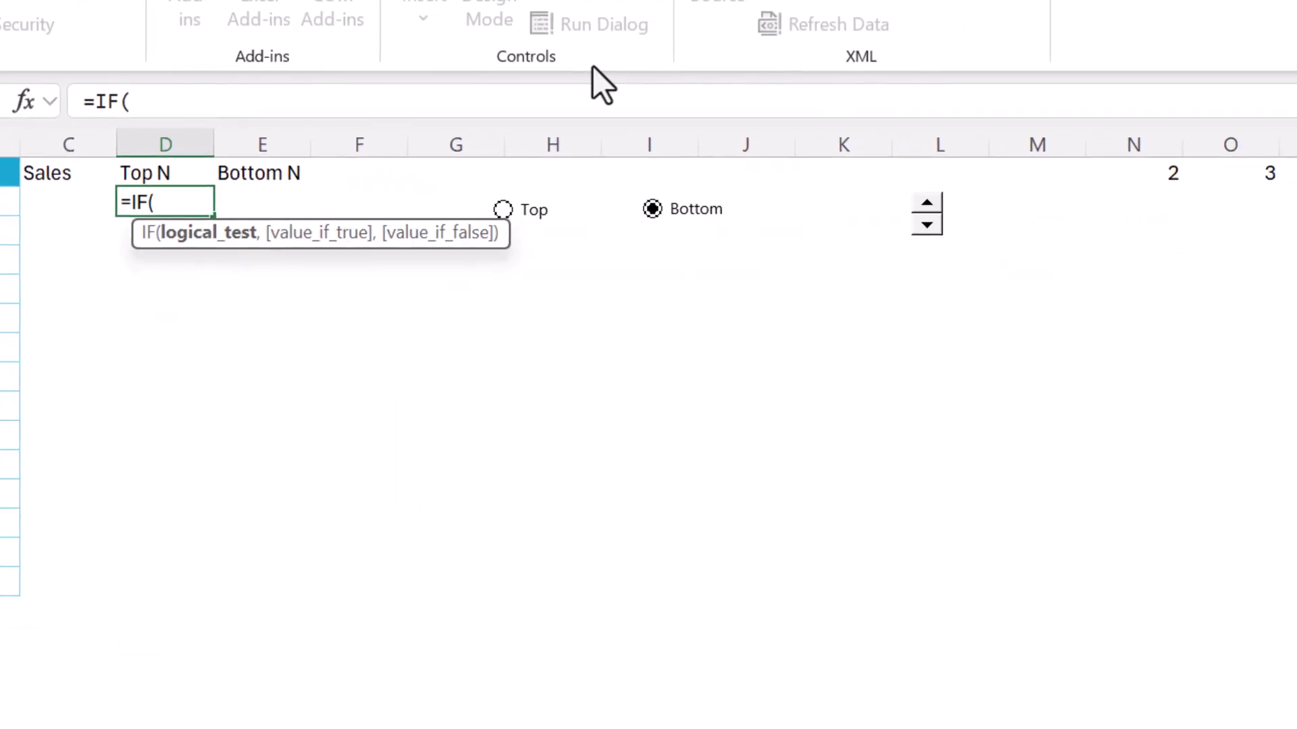
text(top)
key(Tab)
text(=1,if)
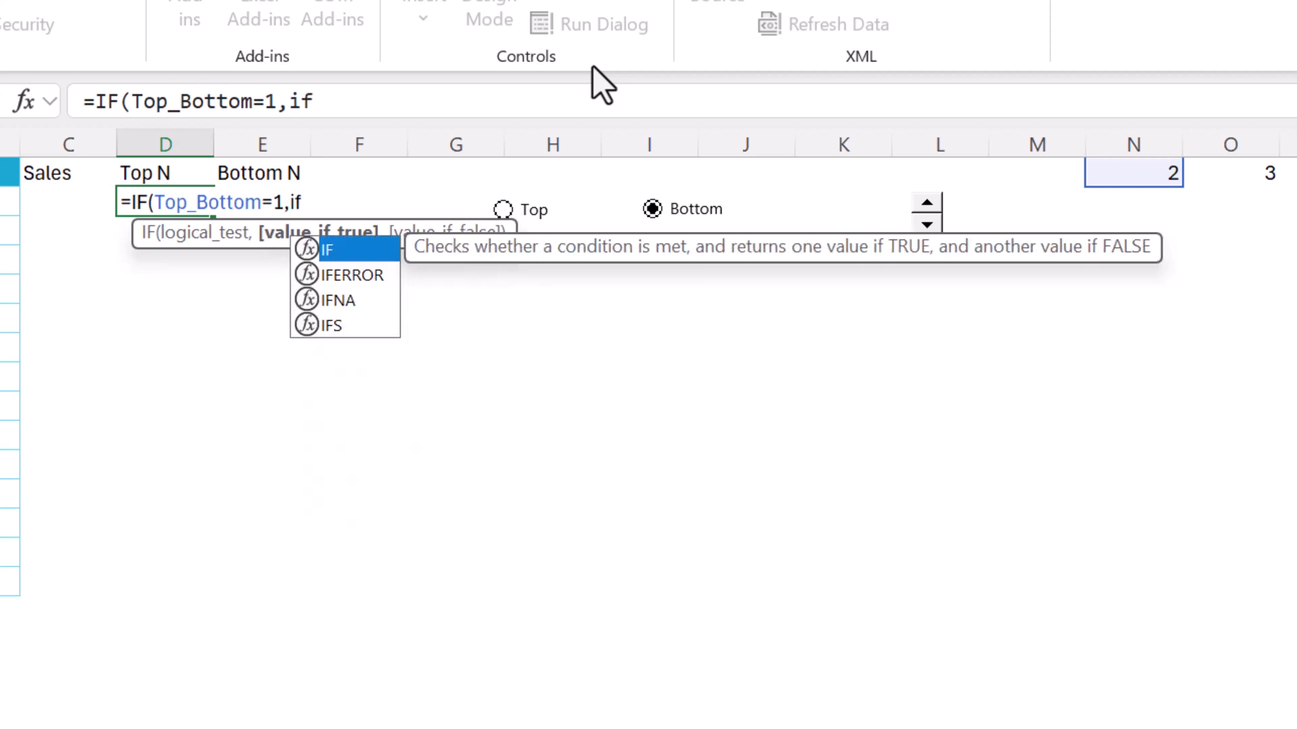
key(Tab)
key(ctrl+v)
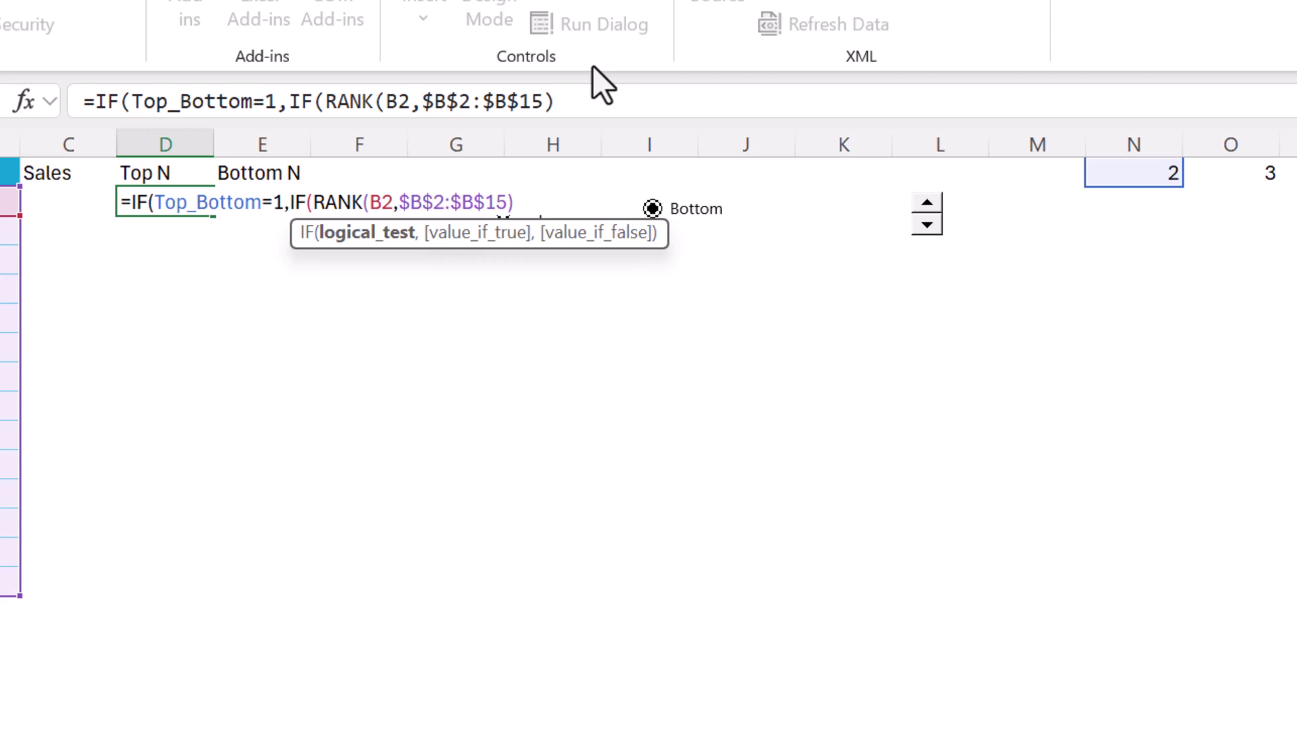
text(<=cou)
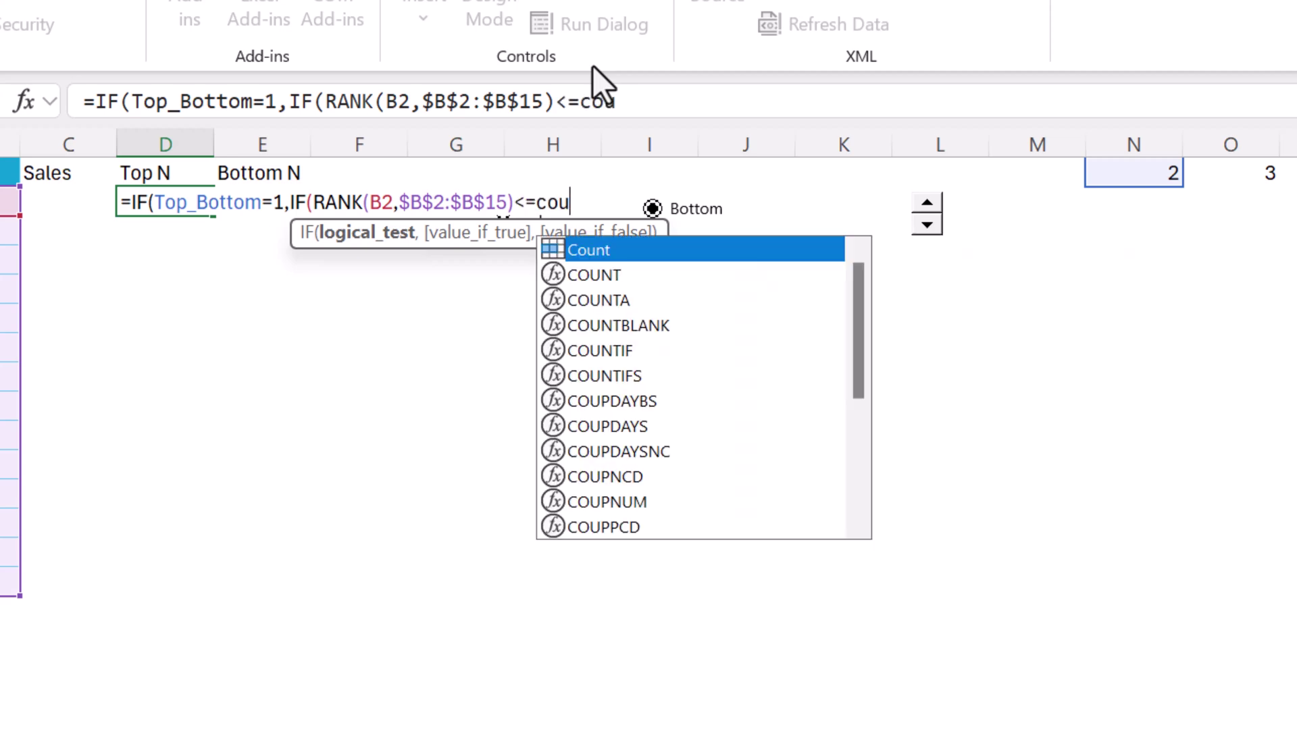
key(Tab)
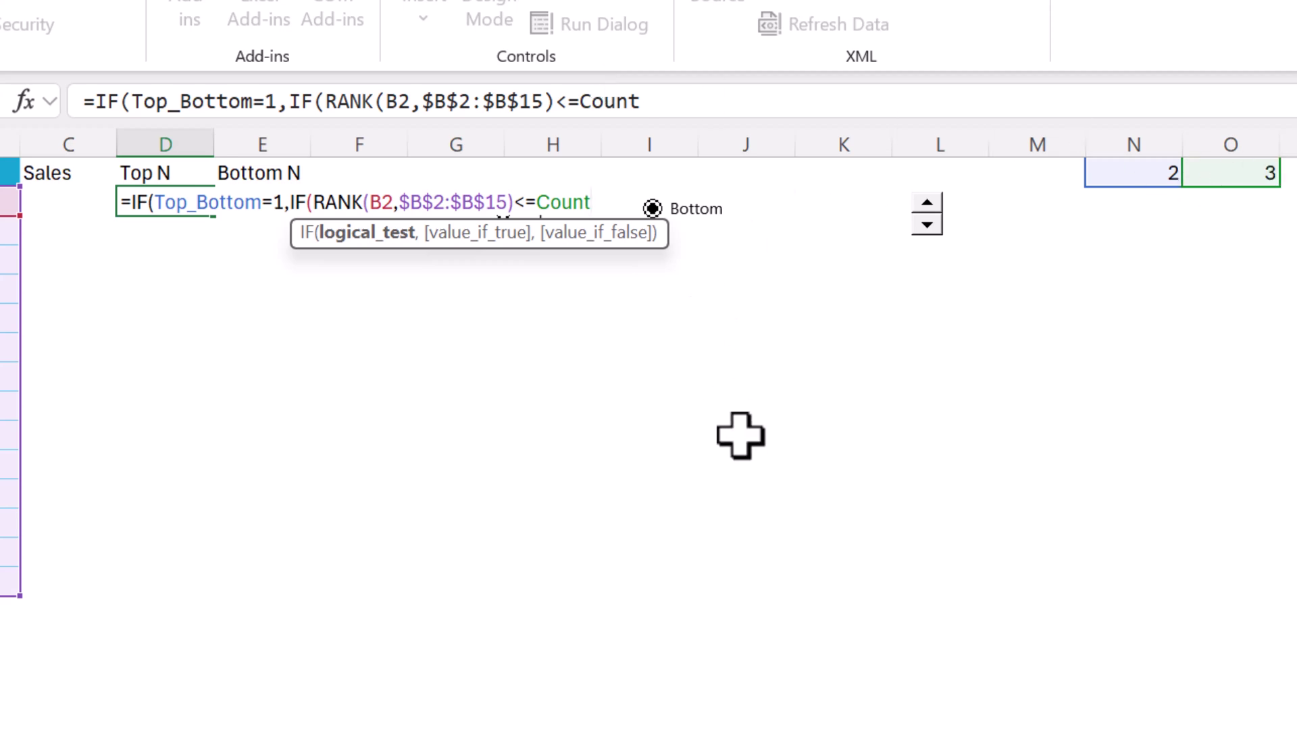
text(,)
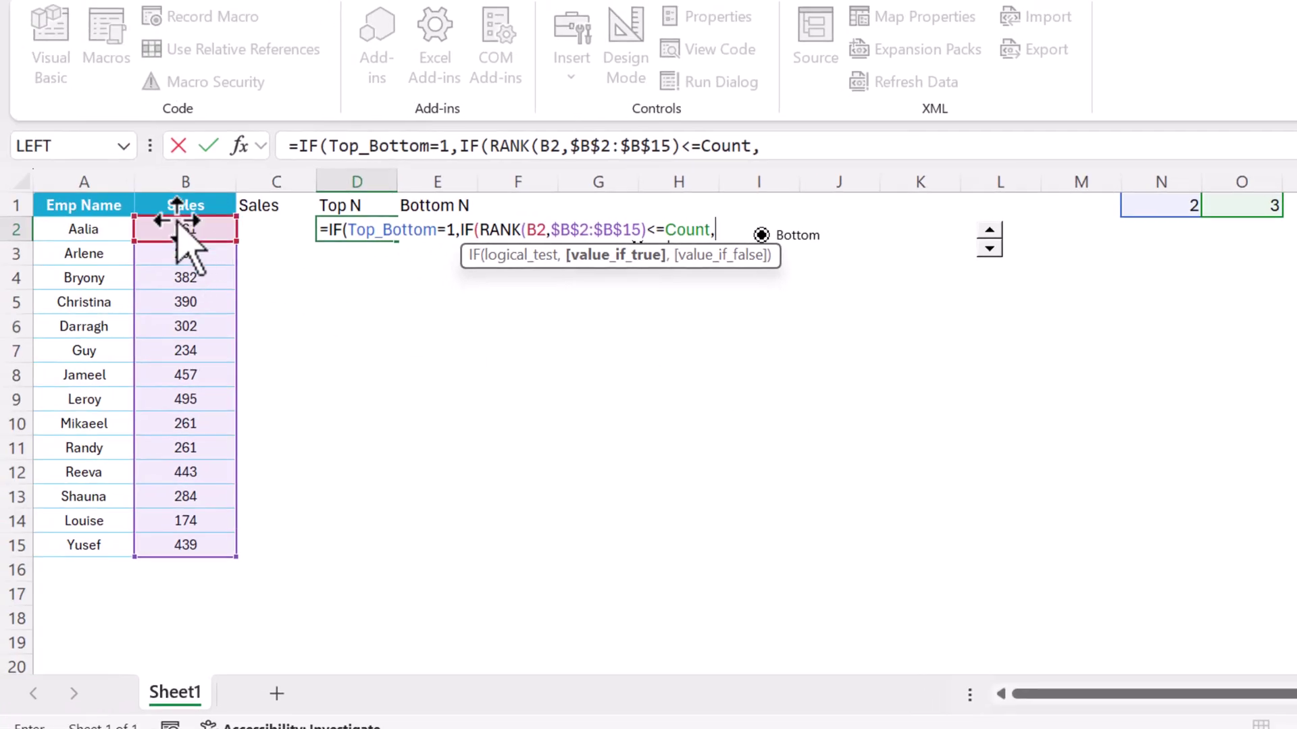
click(179, 230)
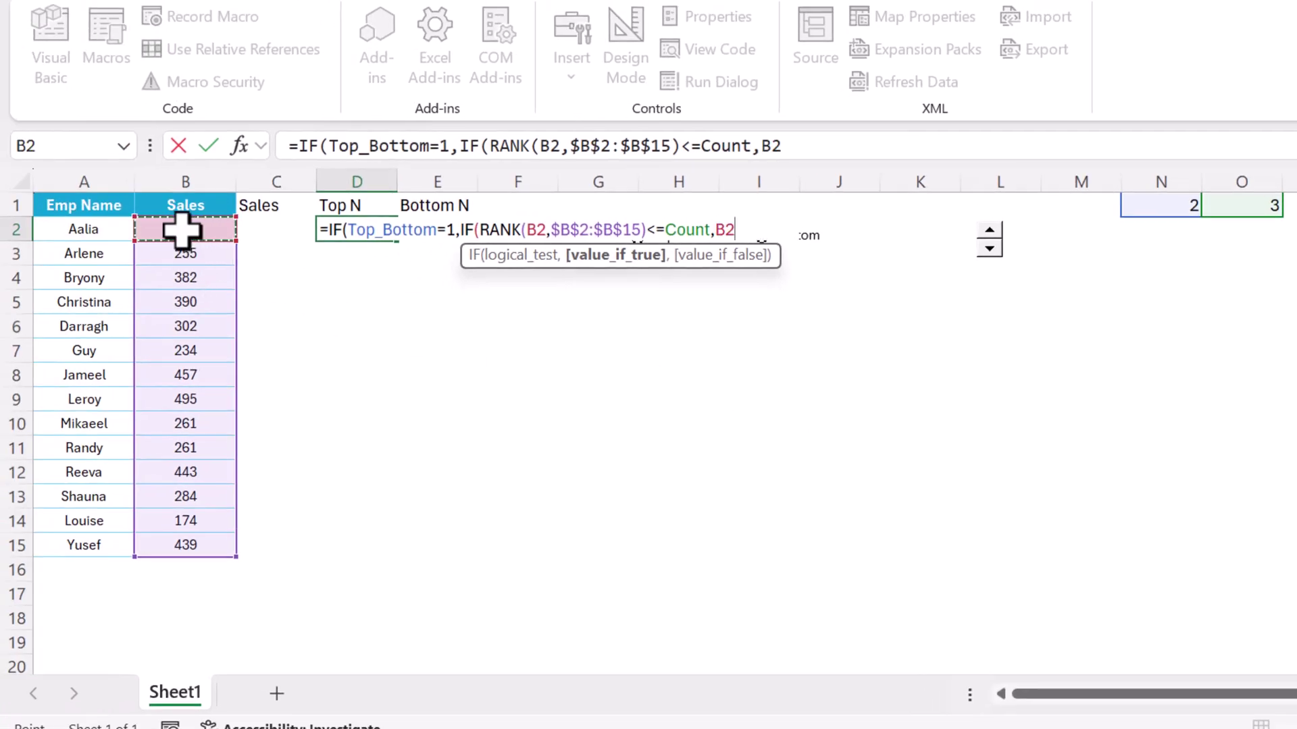
text(,na)
key(Tab)
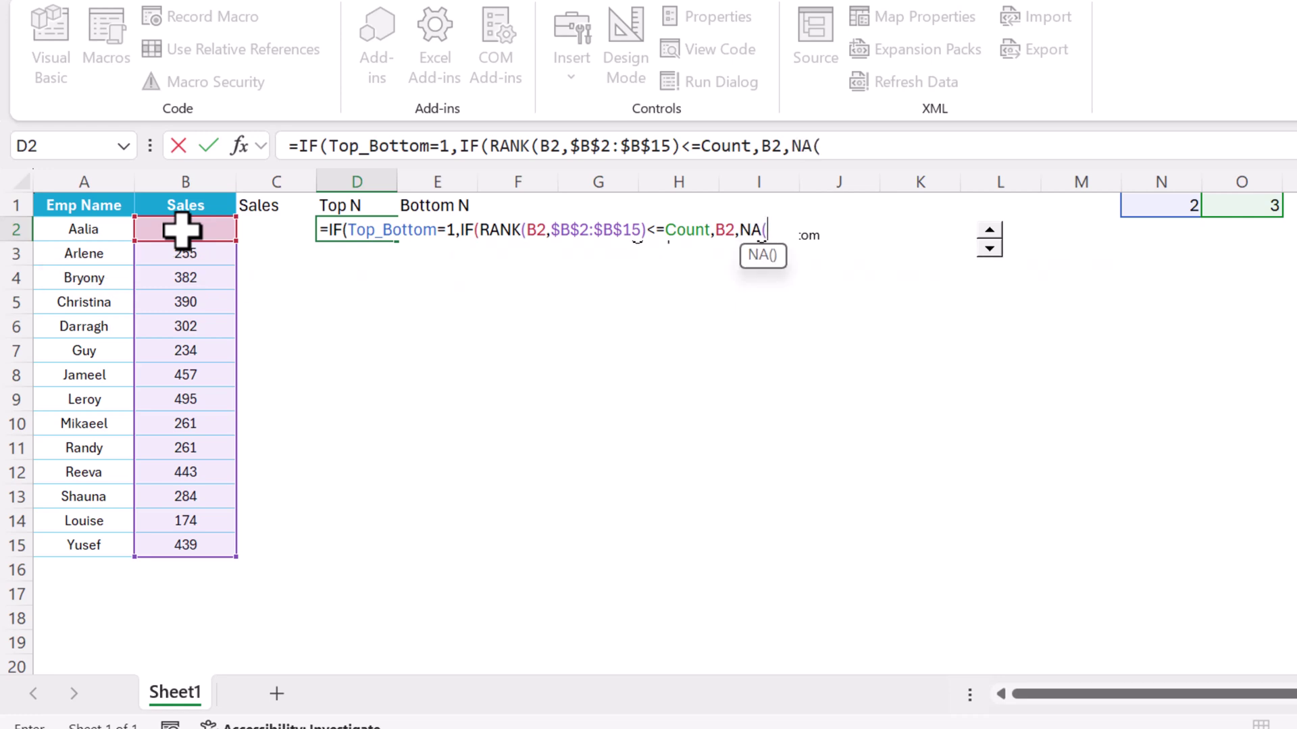
text()),)
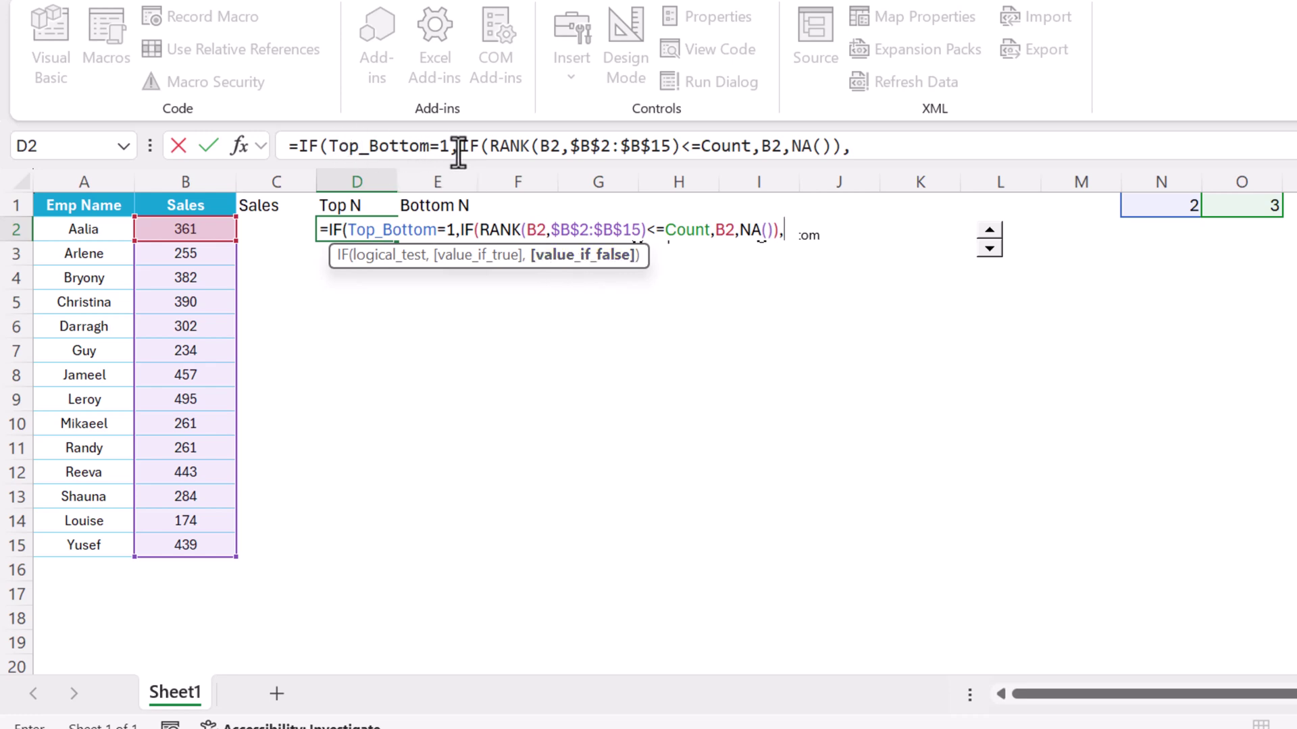
Finish the formula with NA() as the outer false result and commit it
click(930, 152)
text(n a)
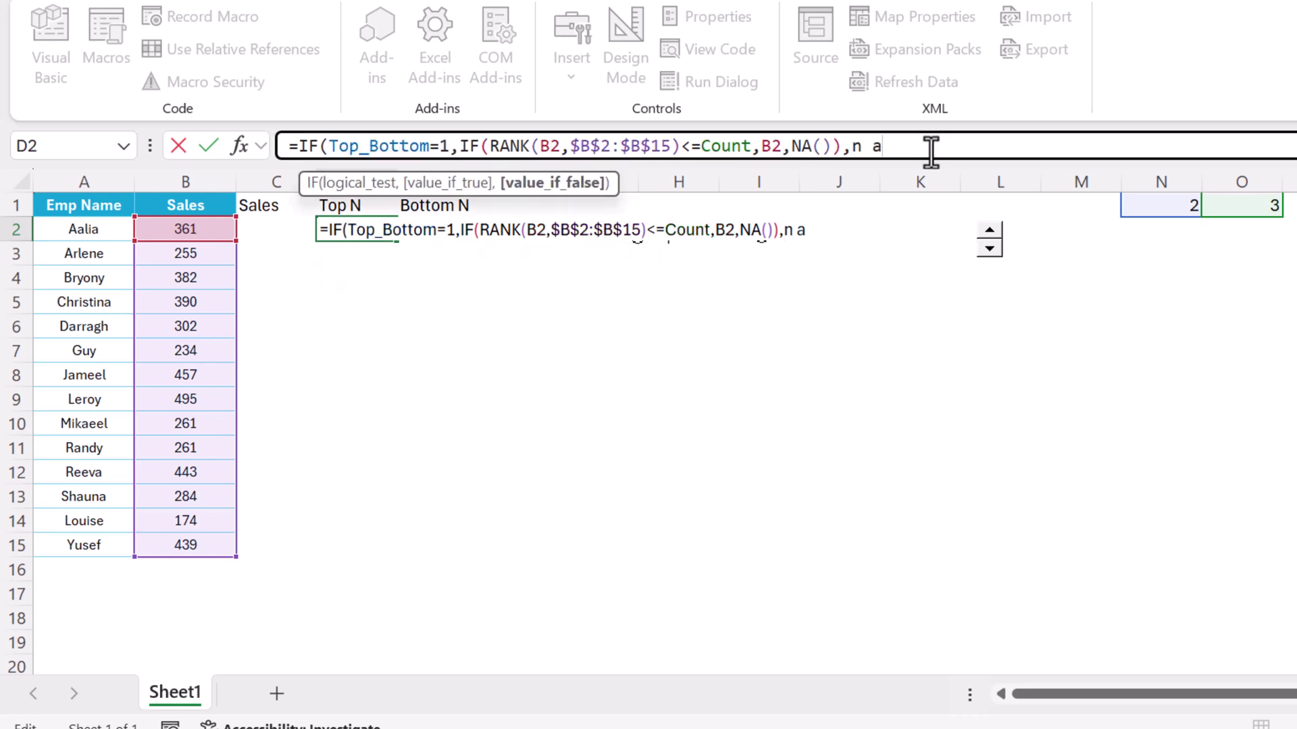
key(BackSpace)
key(BackSpace)
text(a)
key(Tab)
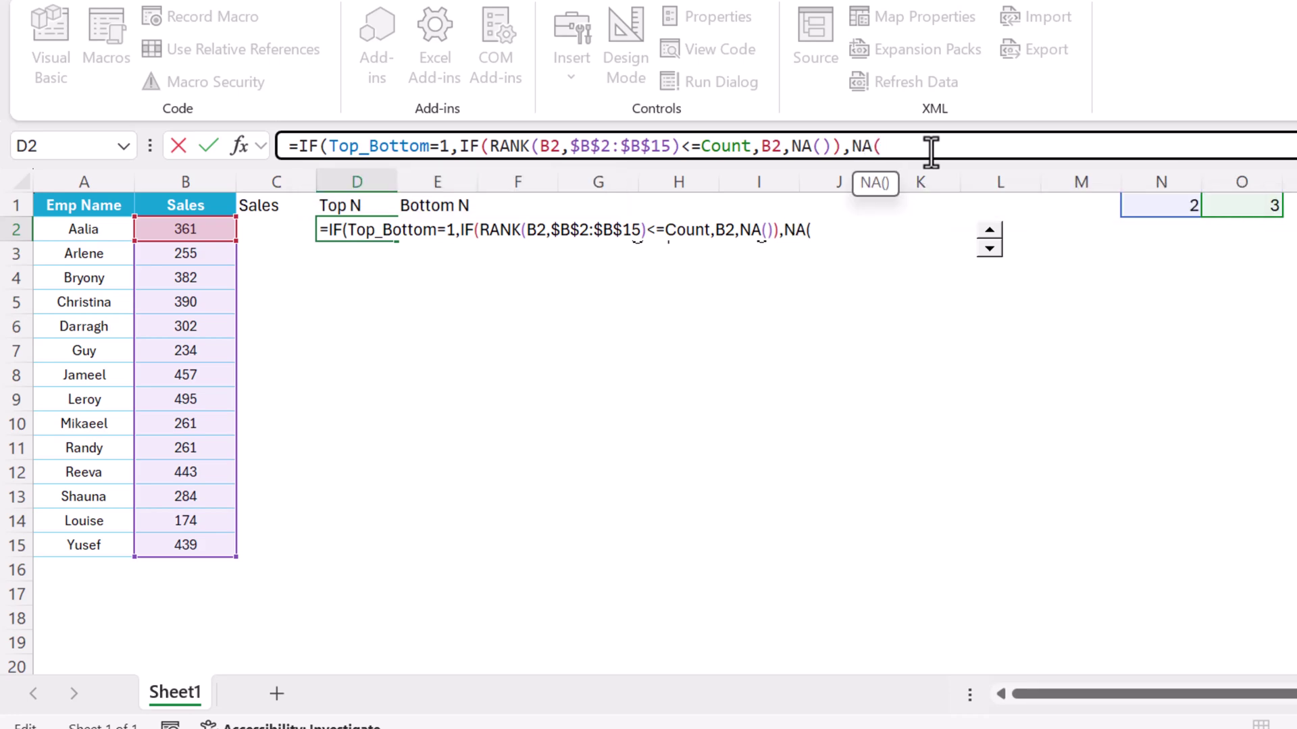
text()))
key(Return)
key(Up)
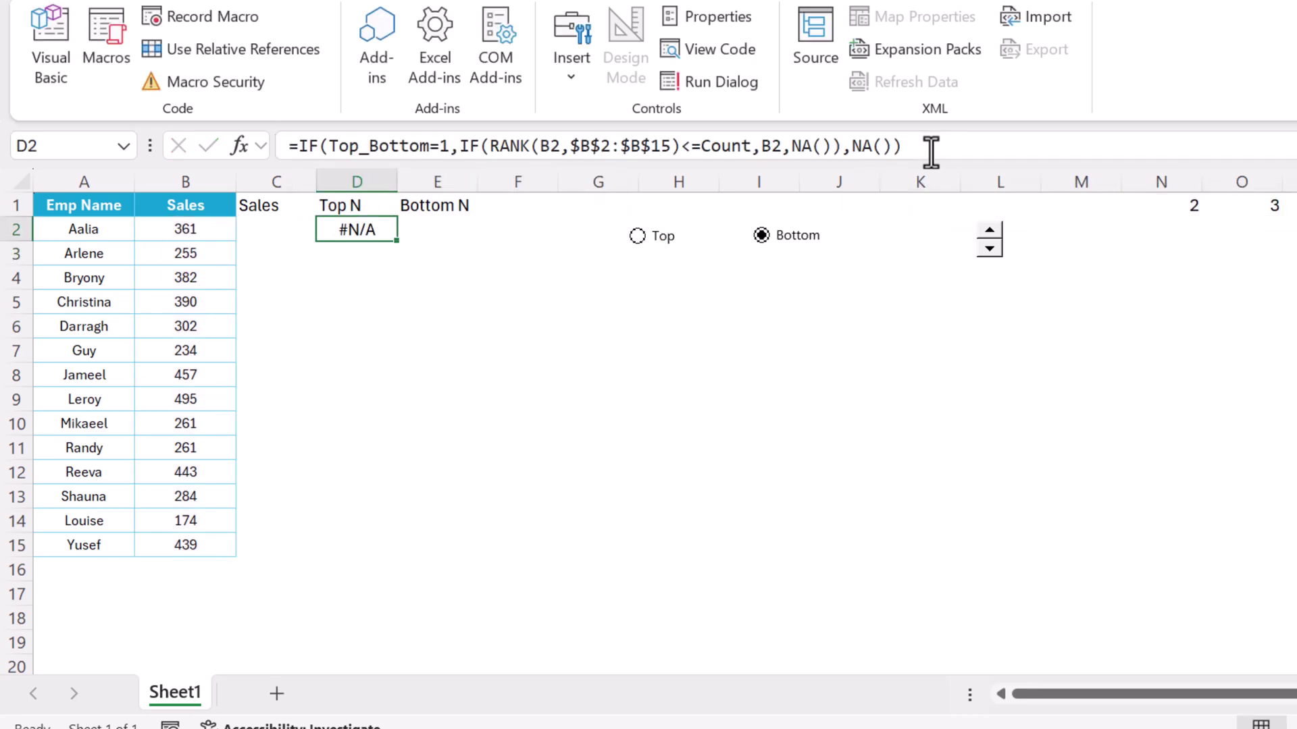
Fill the formula down to D15, choose Top, and lower the count to show the top 2 sales
double_click(398, 241)
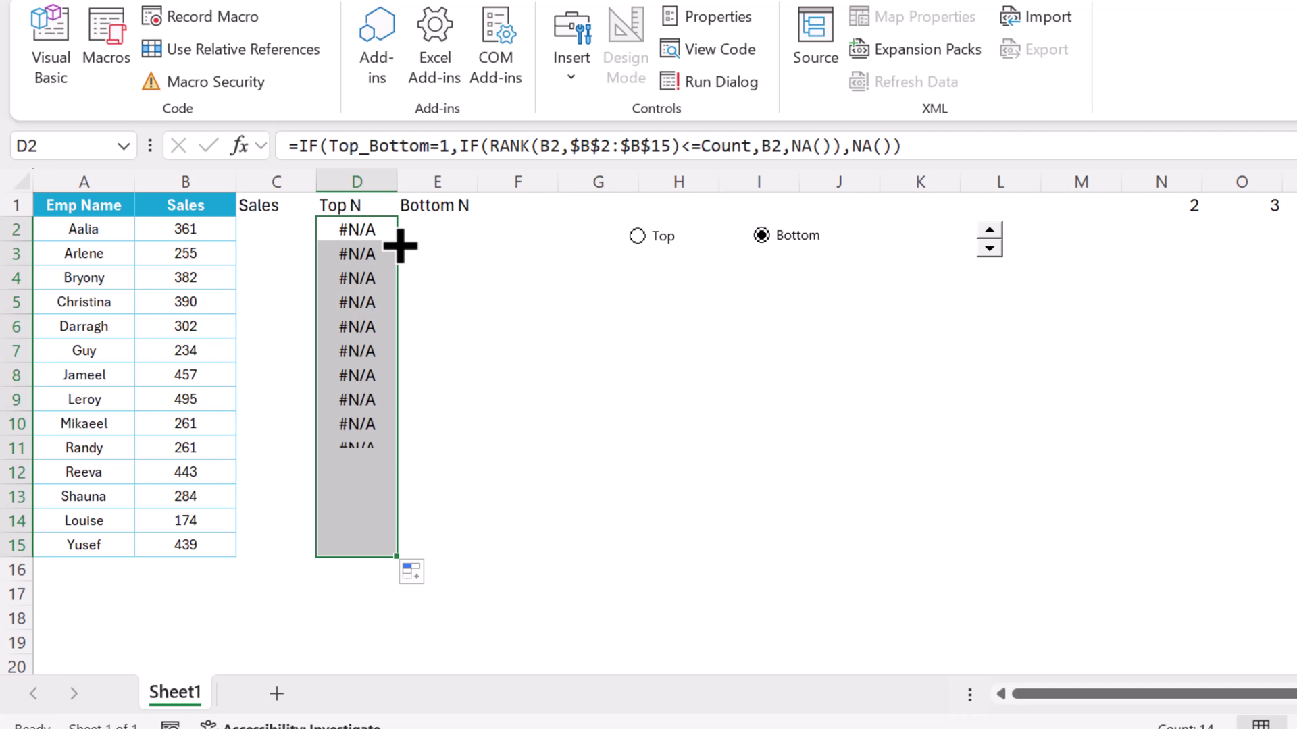
click(589, 394)
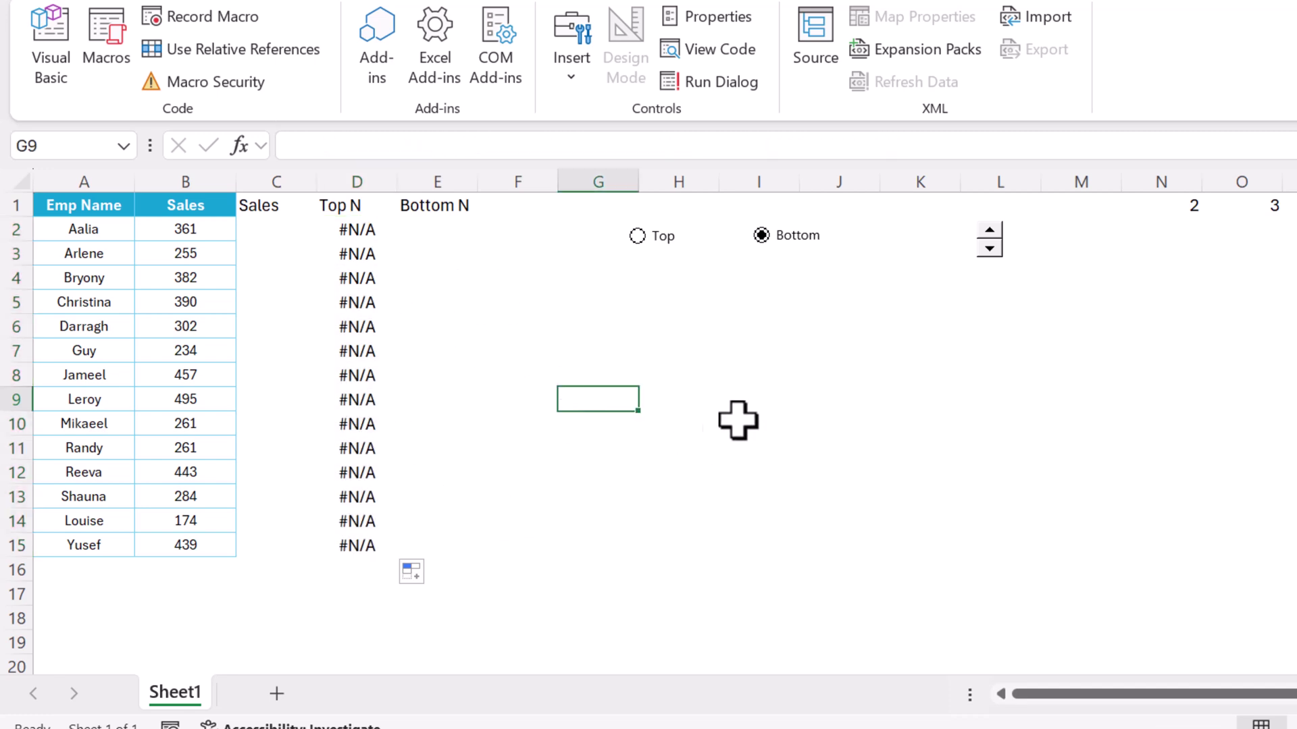
click(651, 240)
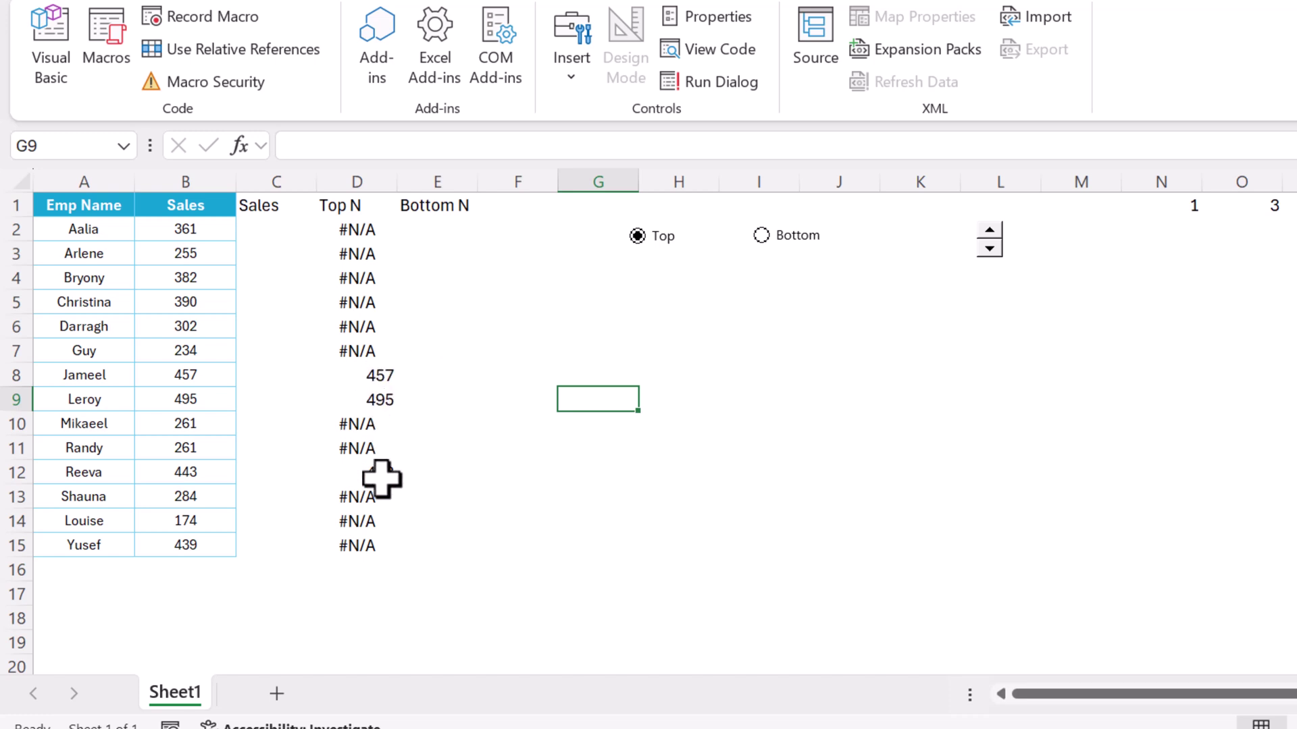
click(992, 250)
click(992, 250)
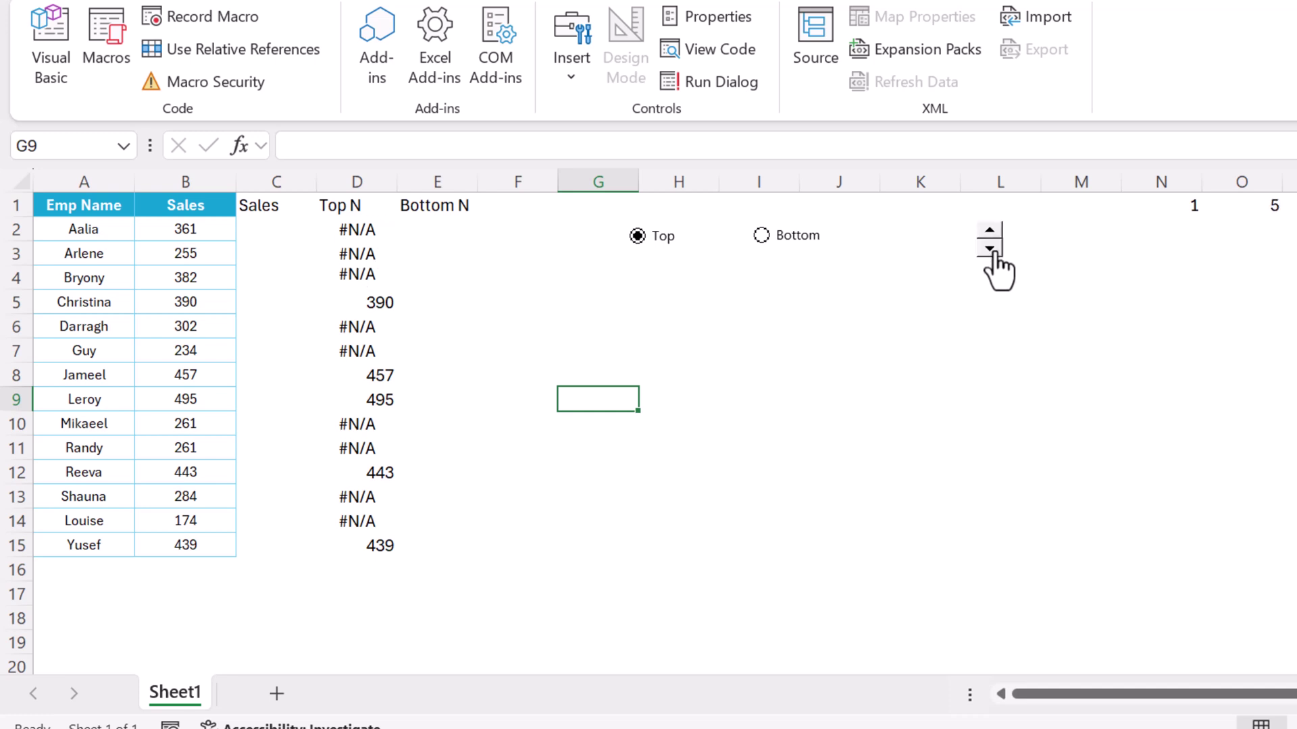
click(991, 250)
click(991, 250)
click(746, 396)
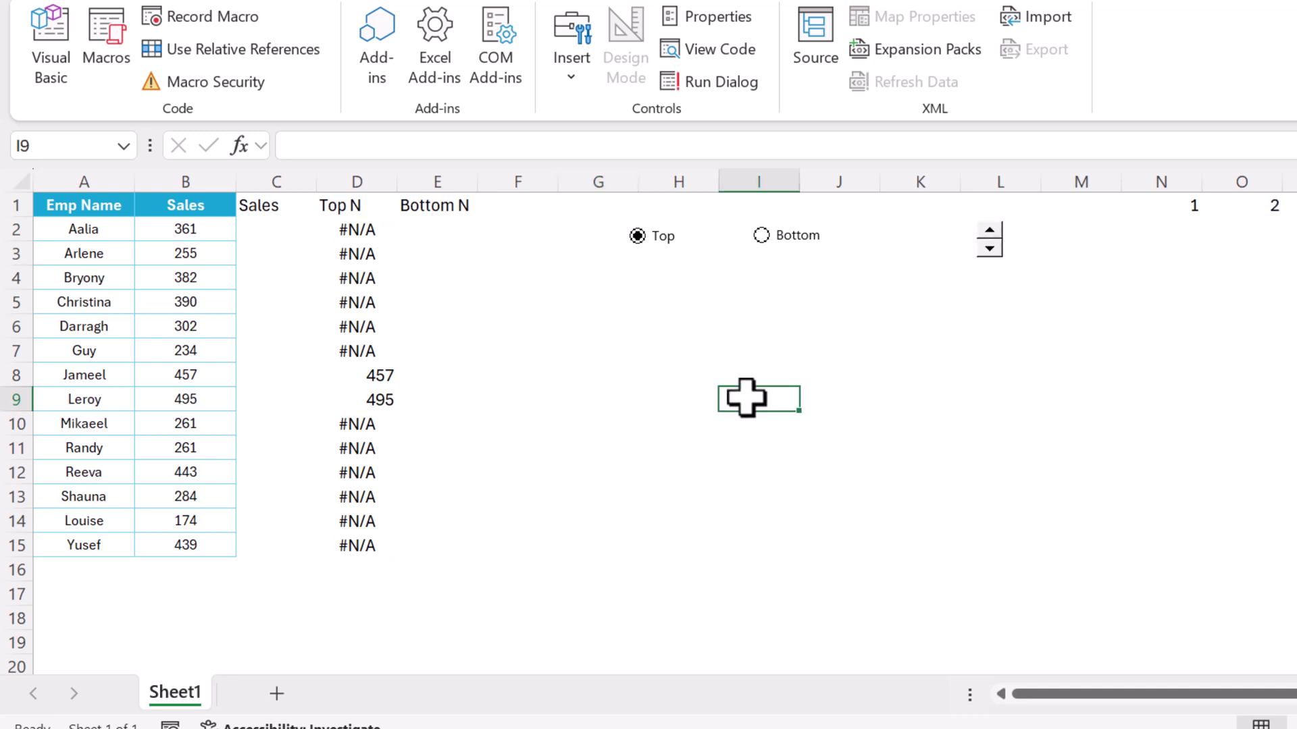
Copy D2's Top N formula into E2 as the starting point for Bottom N
click(425, 230)
click(357, 230)
drag(1001, 139, 269, 138)
key(ctrl+c)
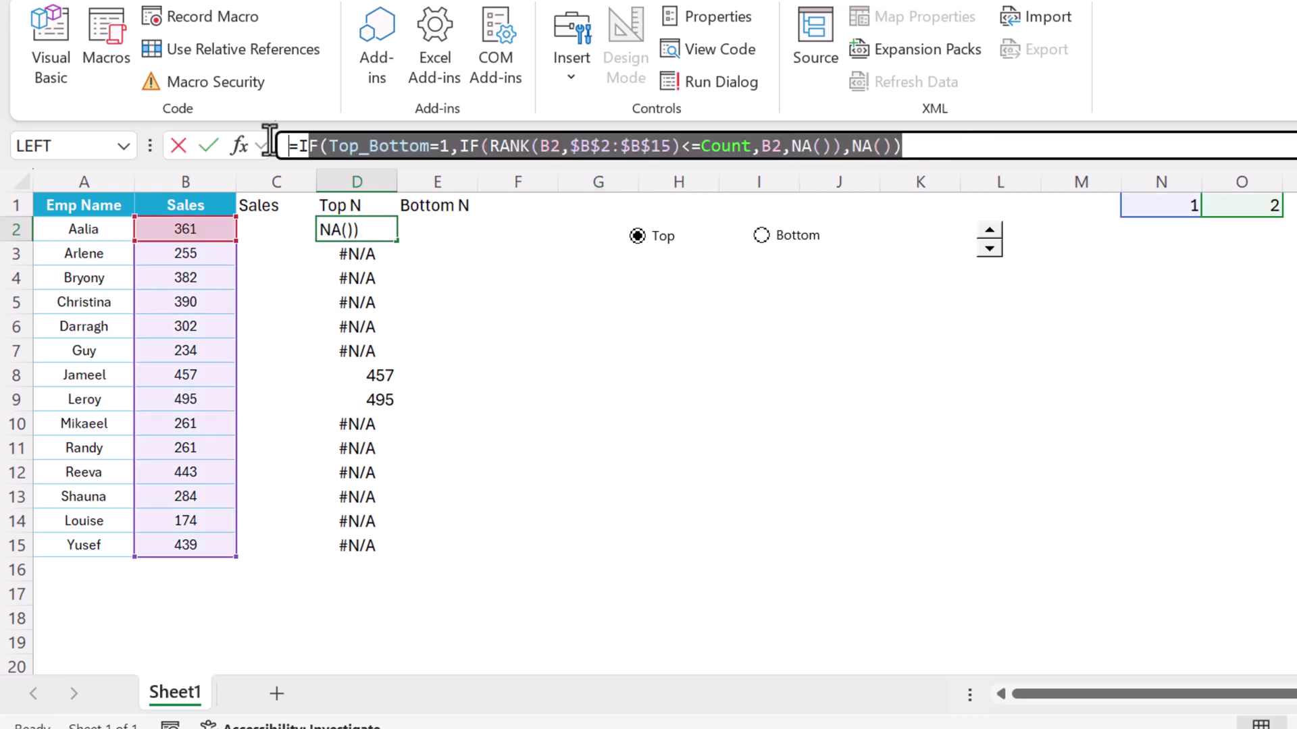
key(Escape)
click(441, 230)
key(ctrl+v)
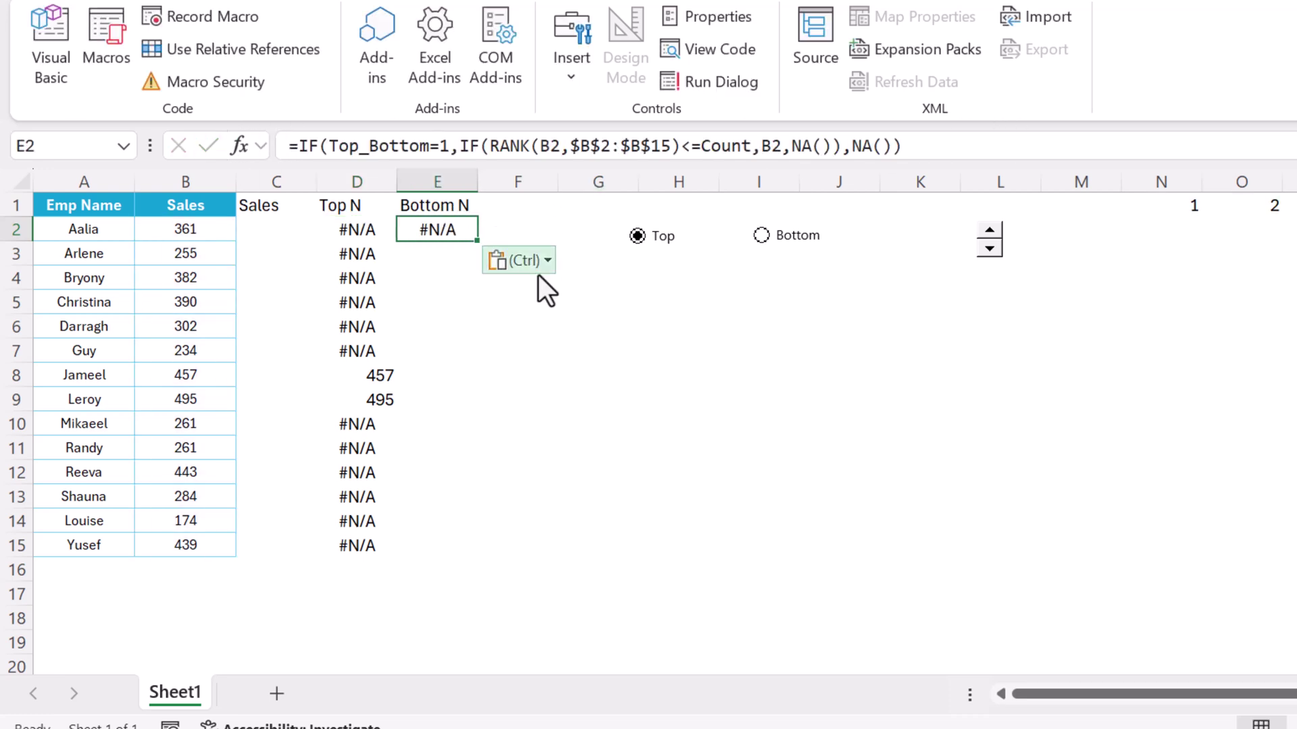
Change E2's RANK to ascending order by adding the 1 argument
click(670, 144)
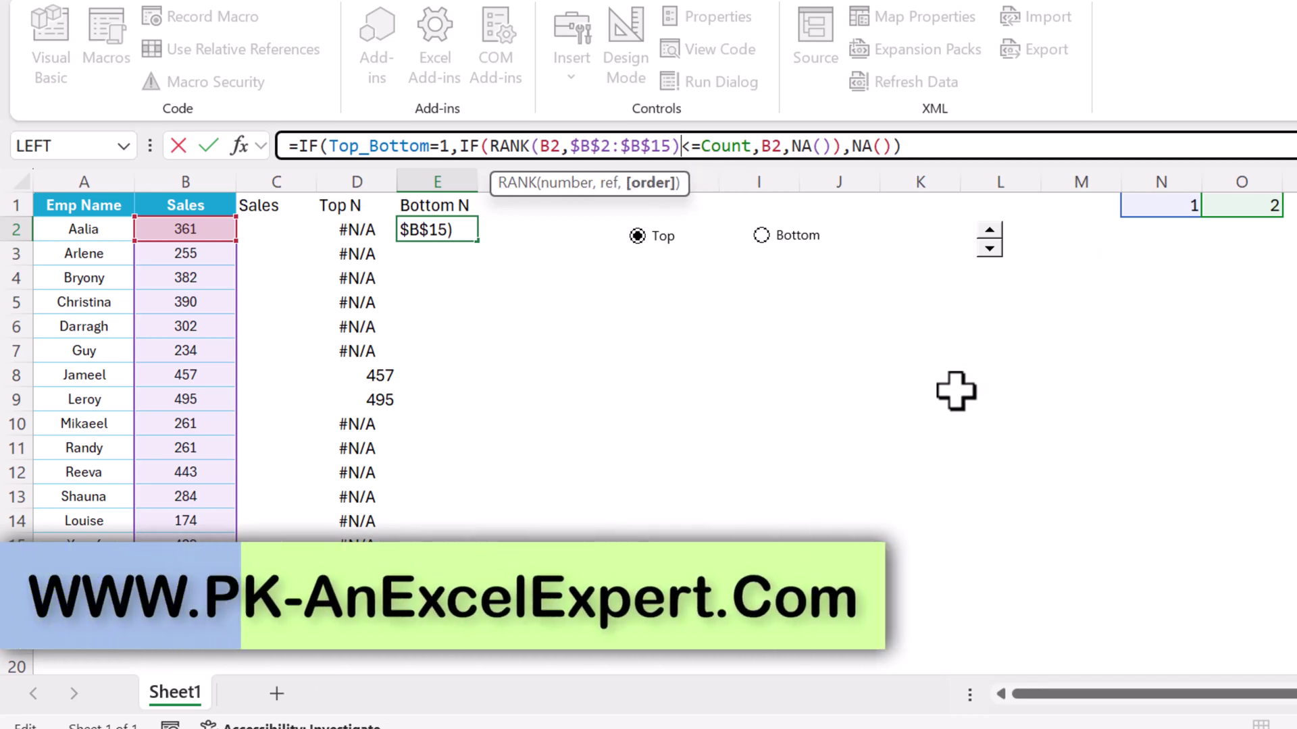
text(,)
key(Down)
key(Tab)
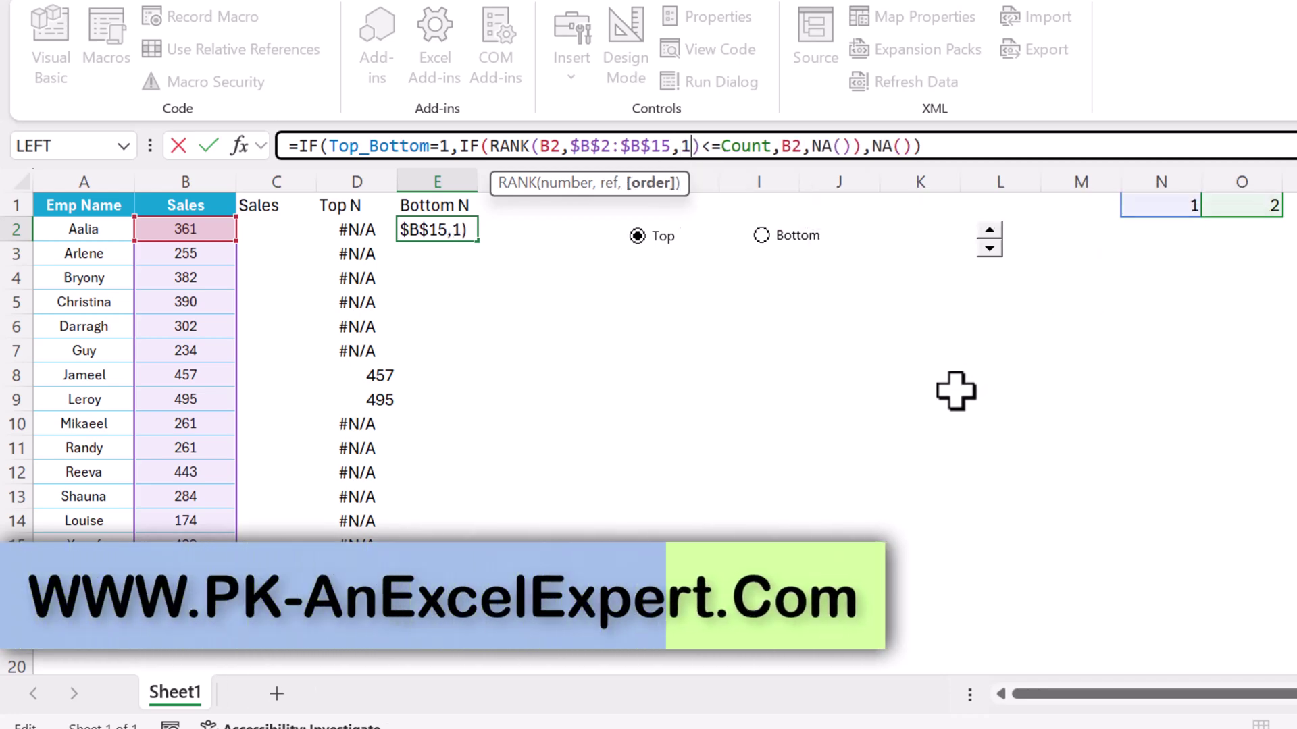
key(Return)
key(Left)
Fill the Bottom N formula down from E2 to E15
key(ctrl+Down)
key(Right)
key(ctrl+shift+Up)
key(ctrl+d)
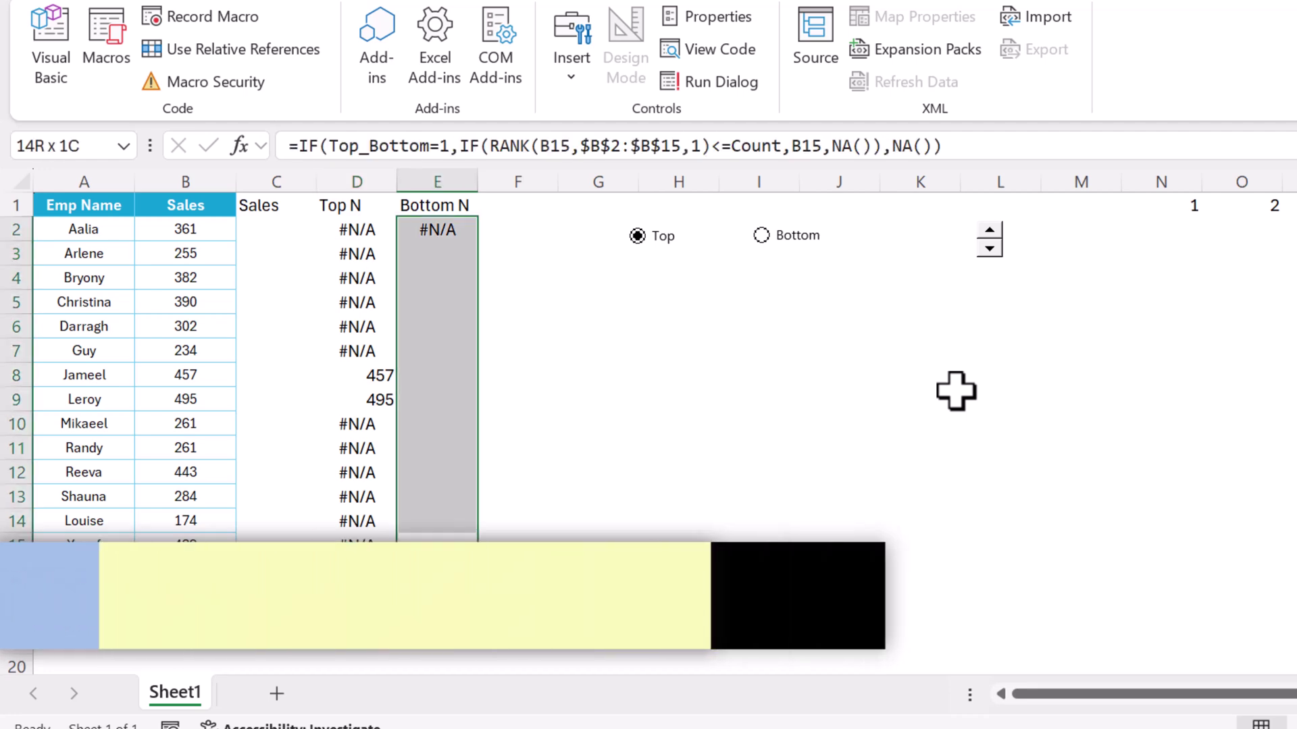
key(Up)
key(ctrl+Up)
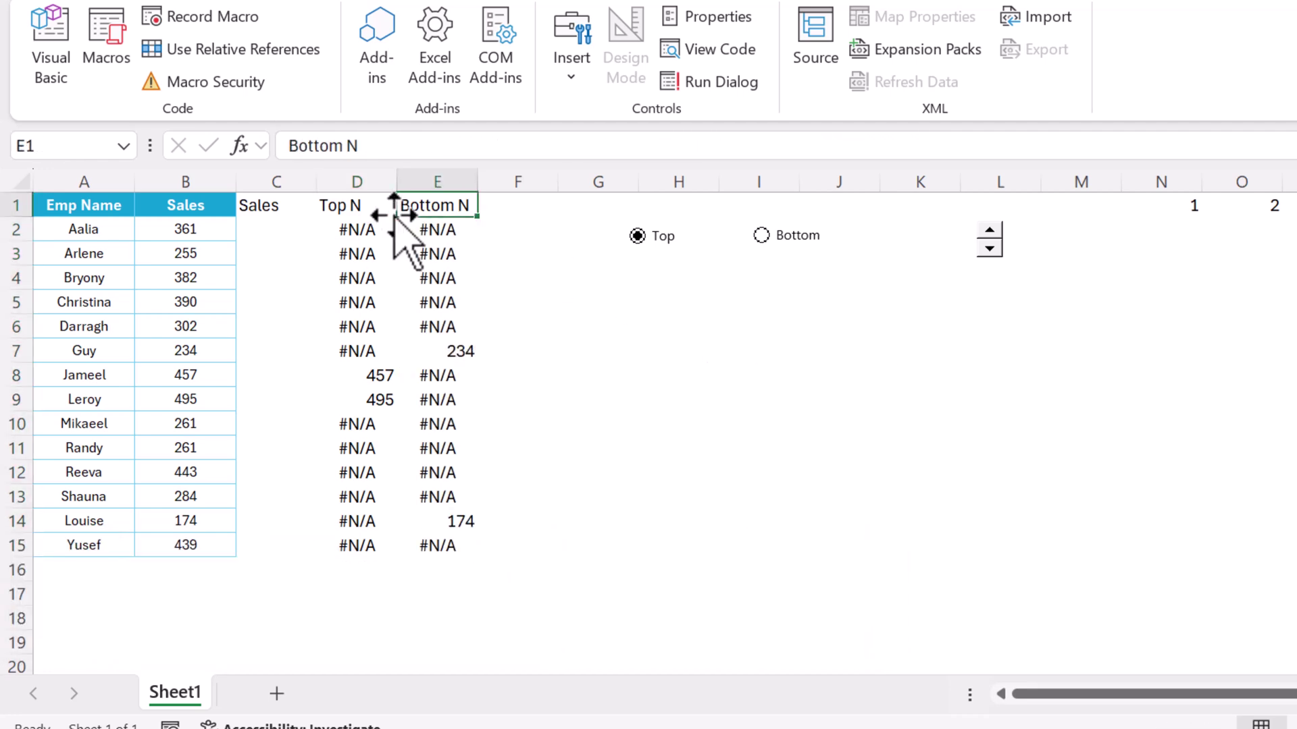
Change E2's test to Top_Bottom=2 and refill E2:E15
click(471, 231)
double_click(443, 145)
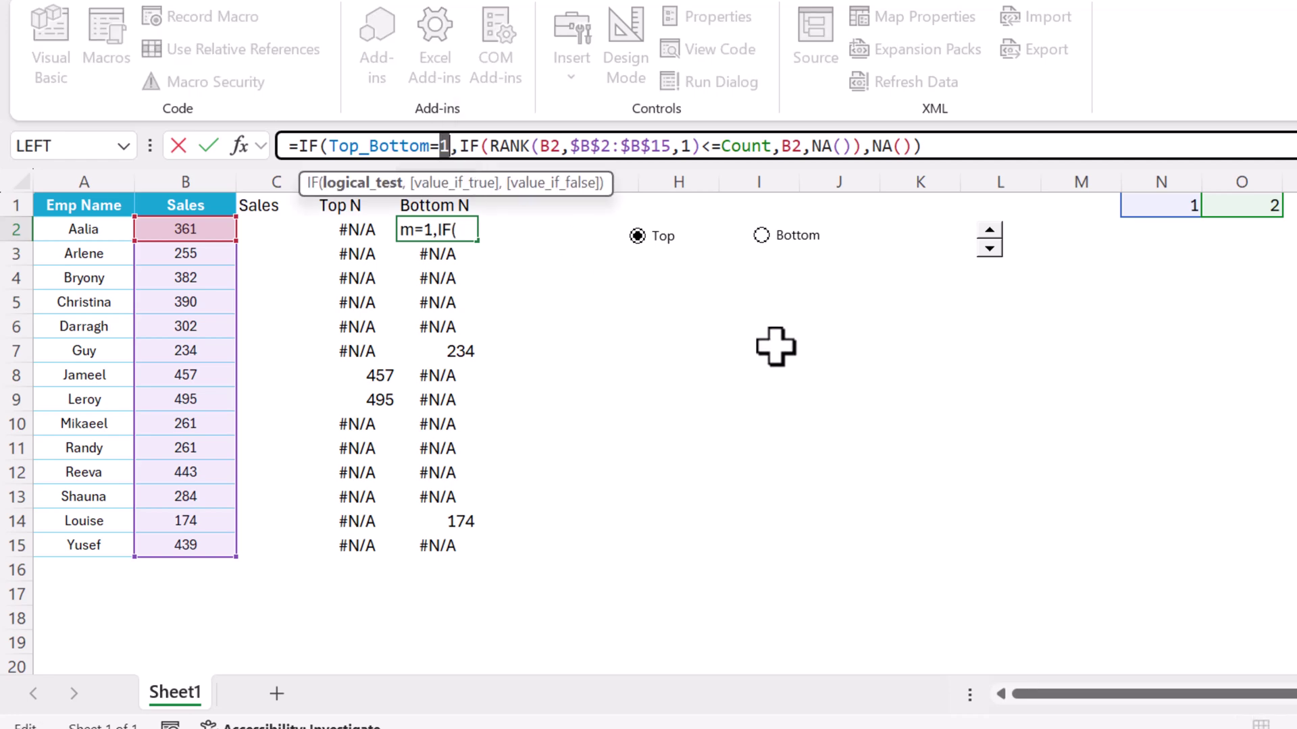
key(ctrl+Return)
key(ctrl+shift+Down)
key(ctrl+d)
key(Up)
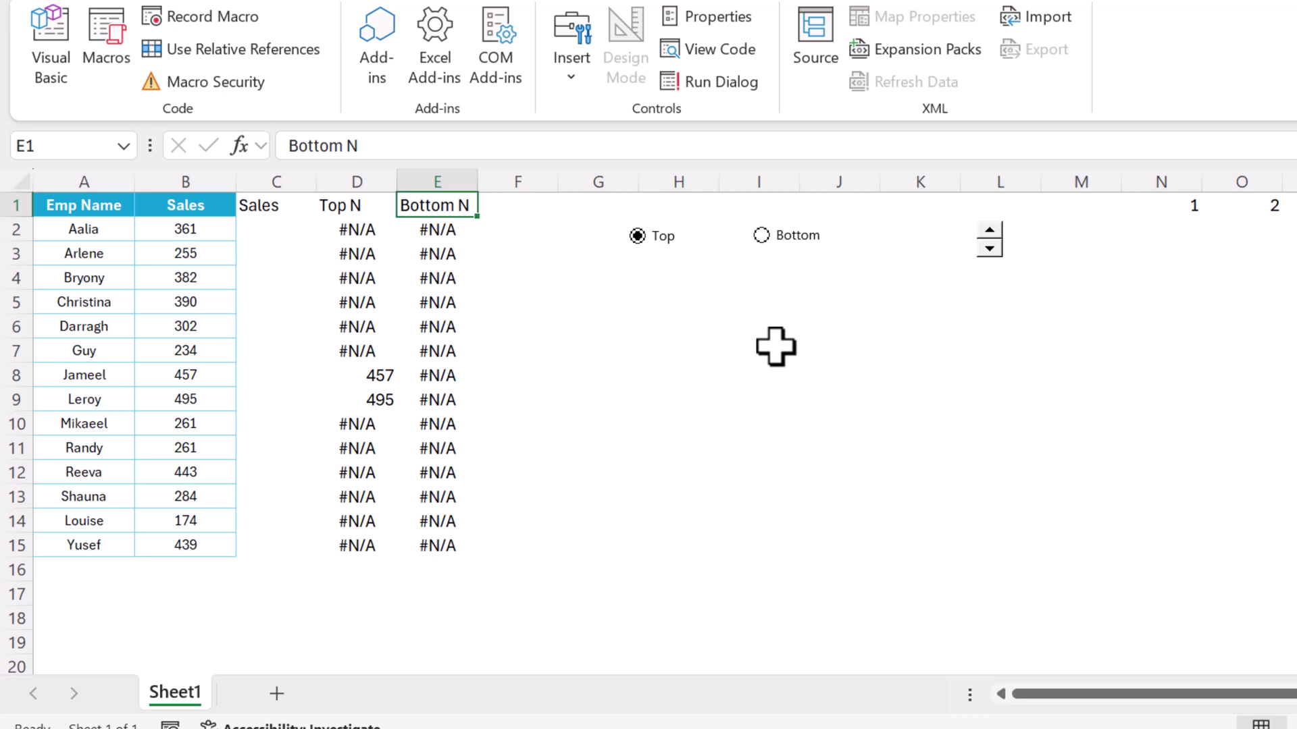
Toggle the Bottom and Top option buttons to test the Bottom N column
click(762, 246)
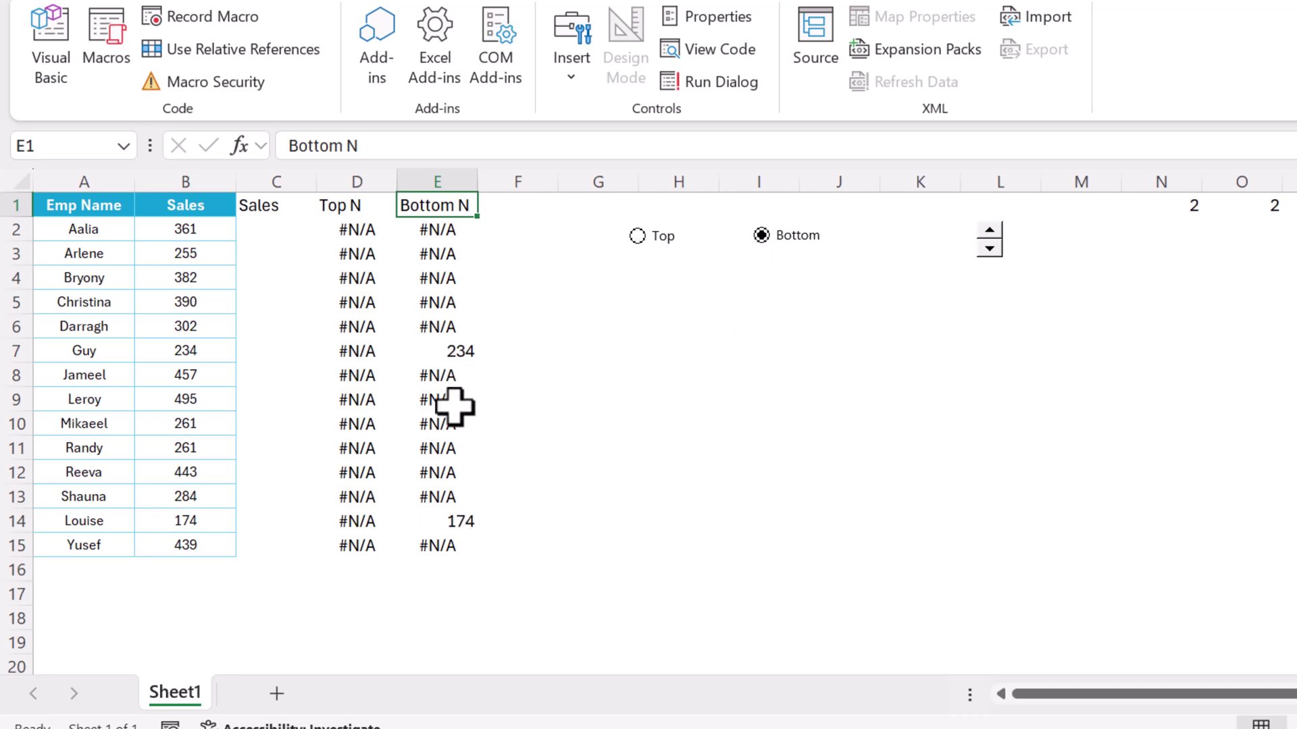
click(660, 241)
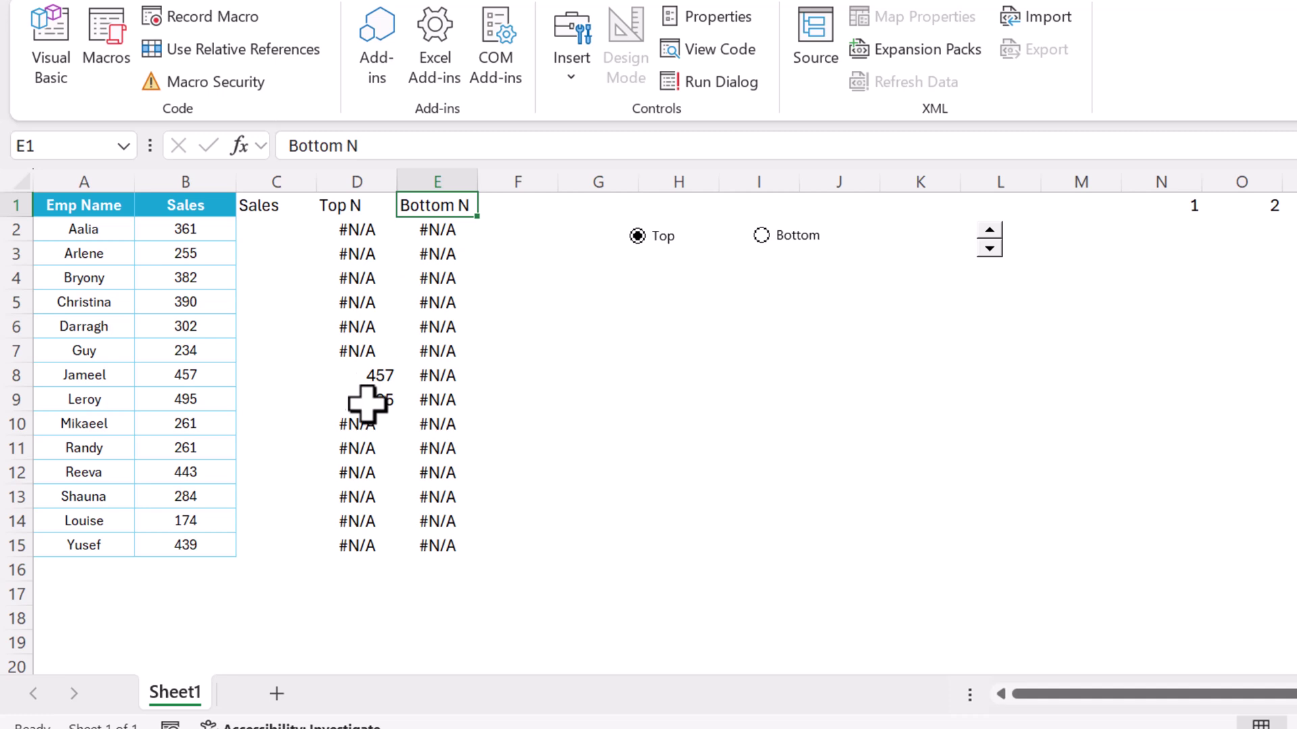
key(Left)
key(Left)
key(Down)
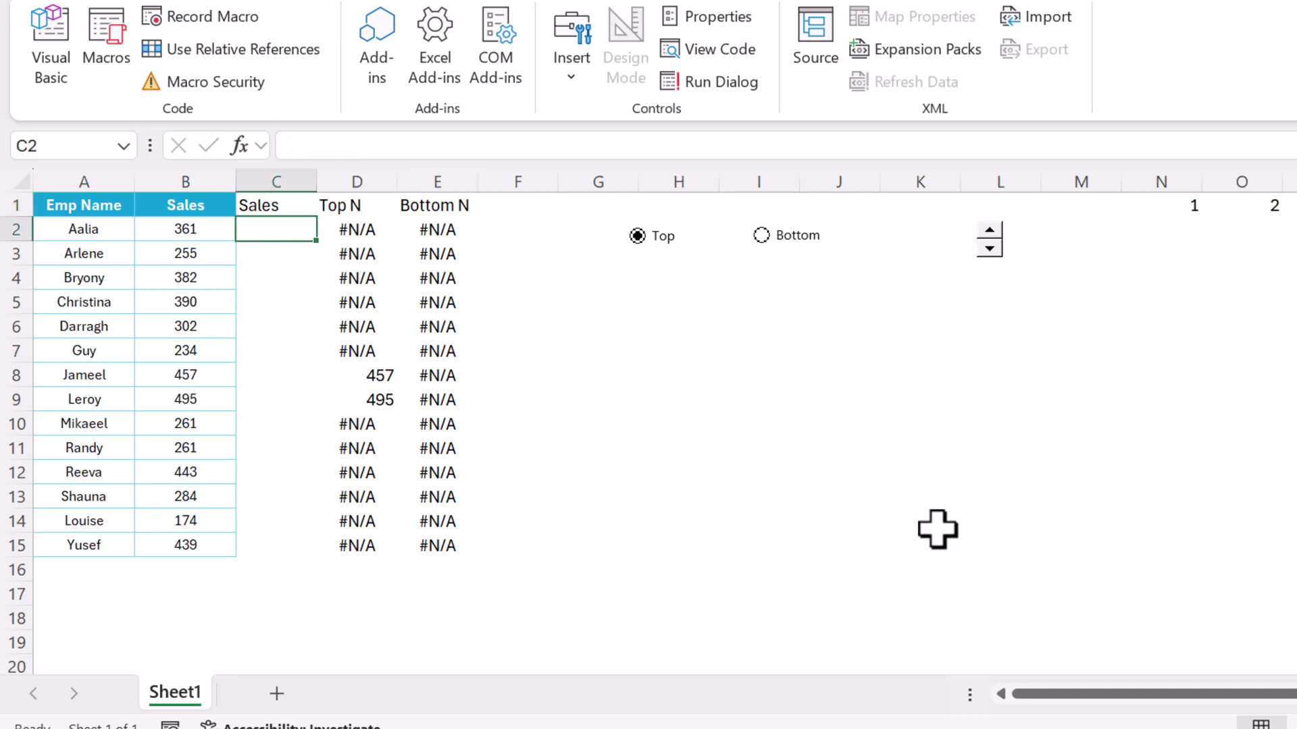
Start C2's formula with =IF(Top_Bottom=1, followed by a nested IF
text(=if)
key(Tab)
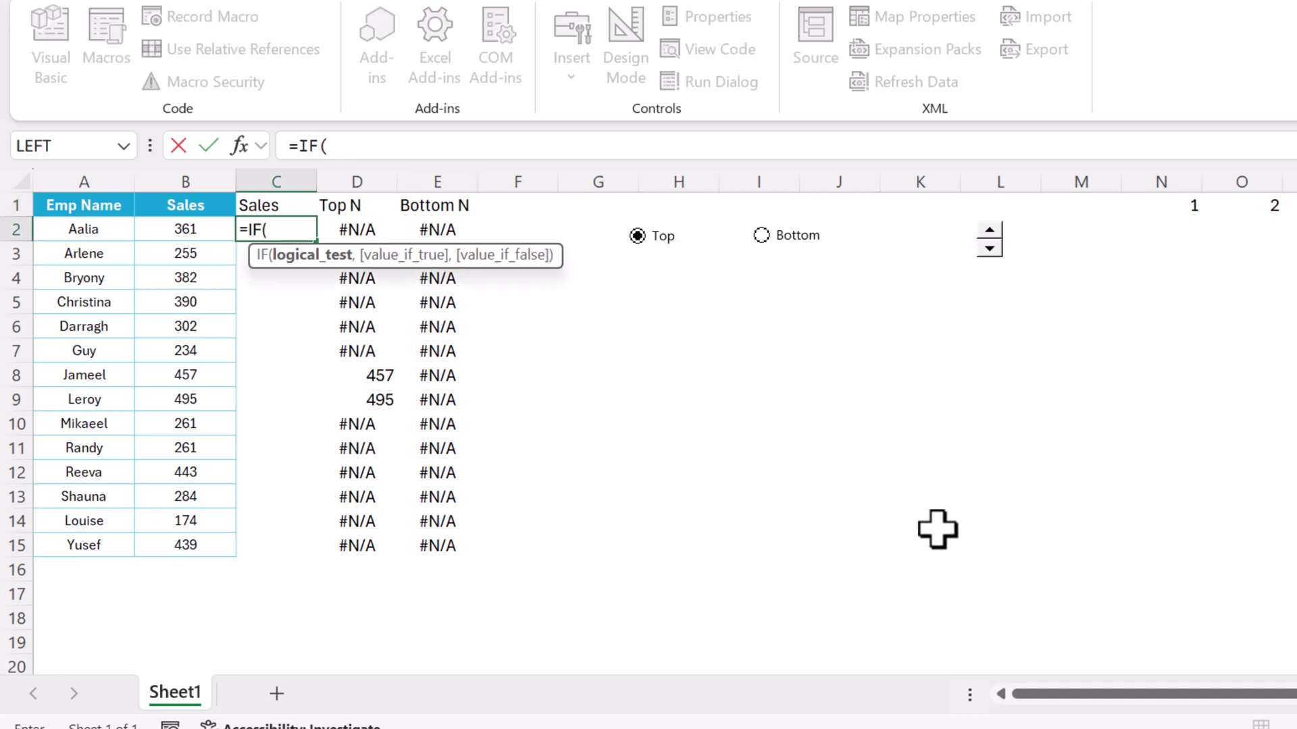
key(Up)
key(ctrl+Right)
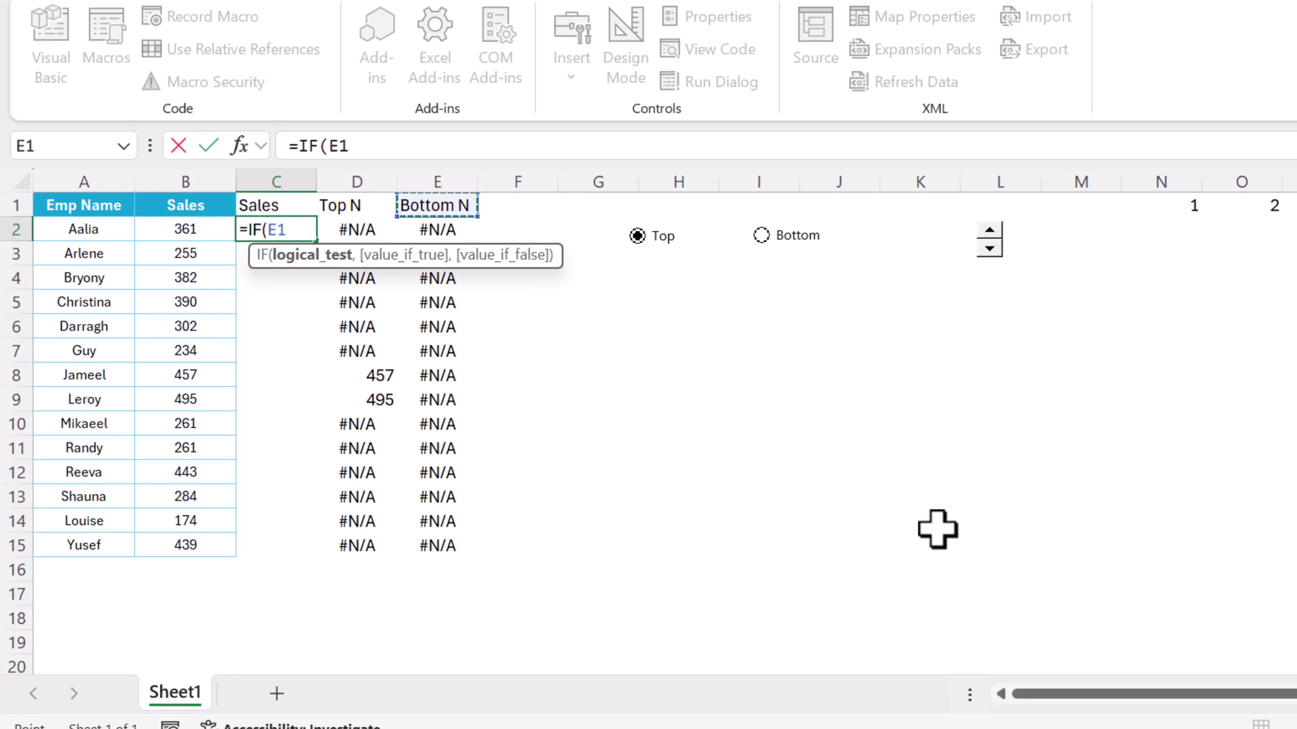
key(ctrl+Right)
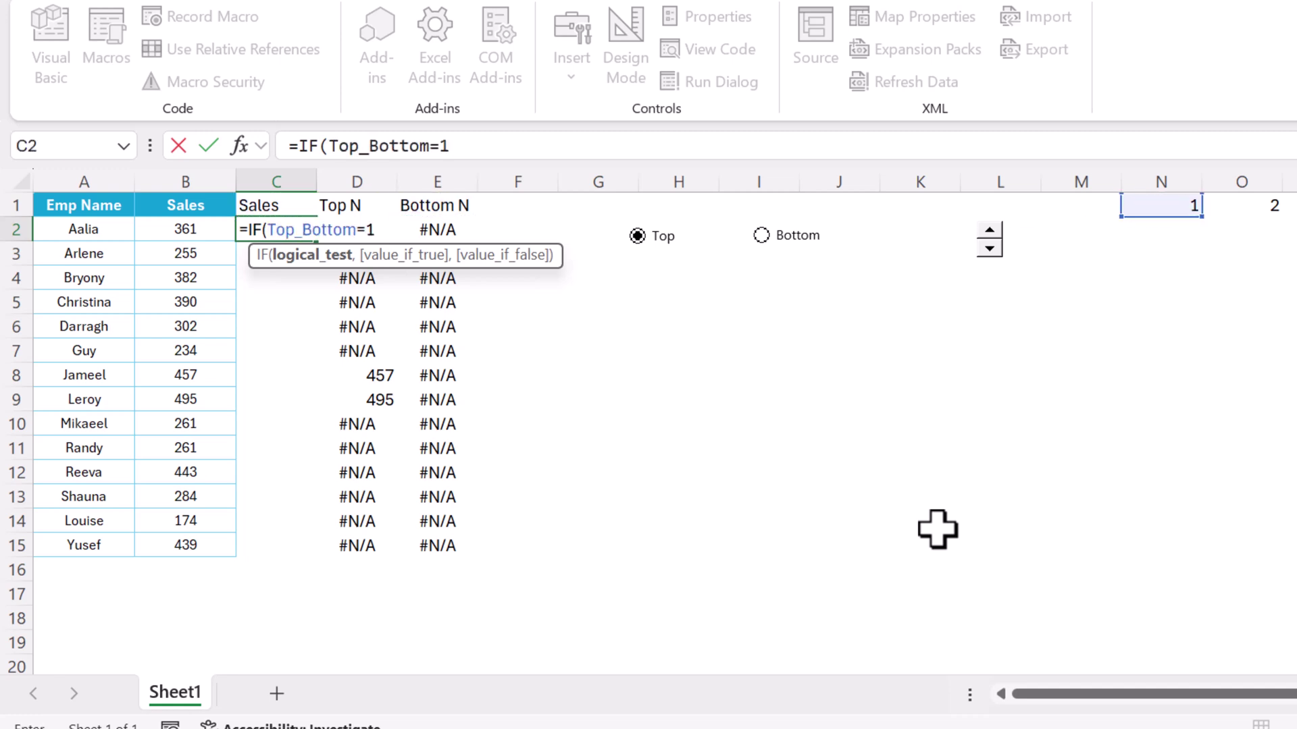
text(=1,)
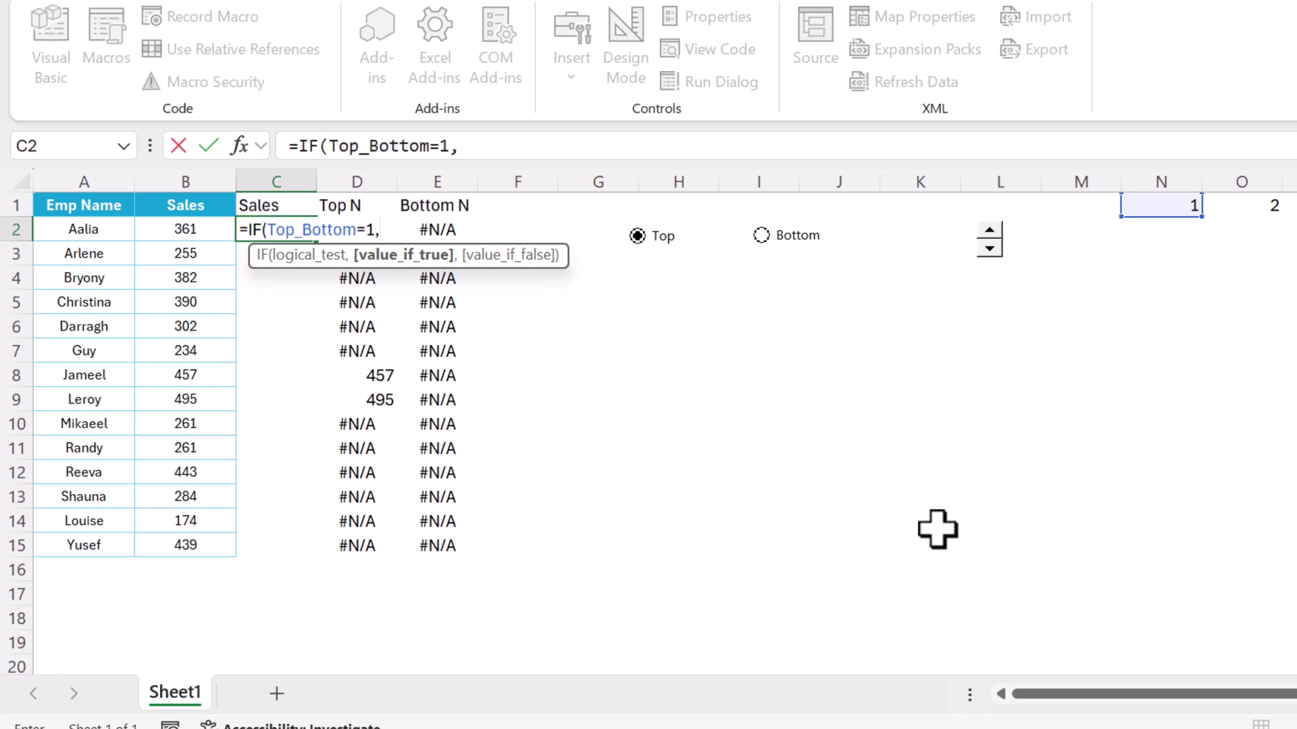
text(if)
key(Tab)
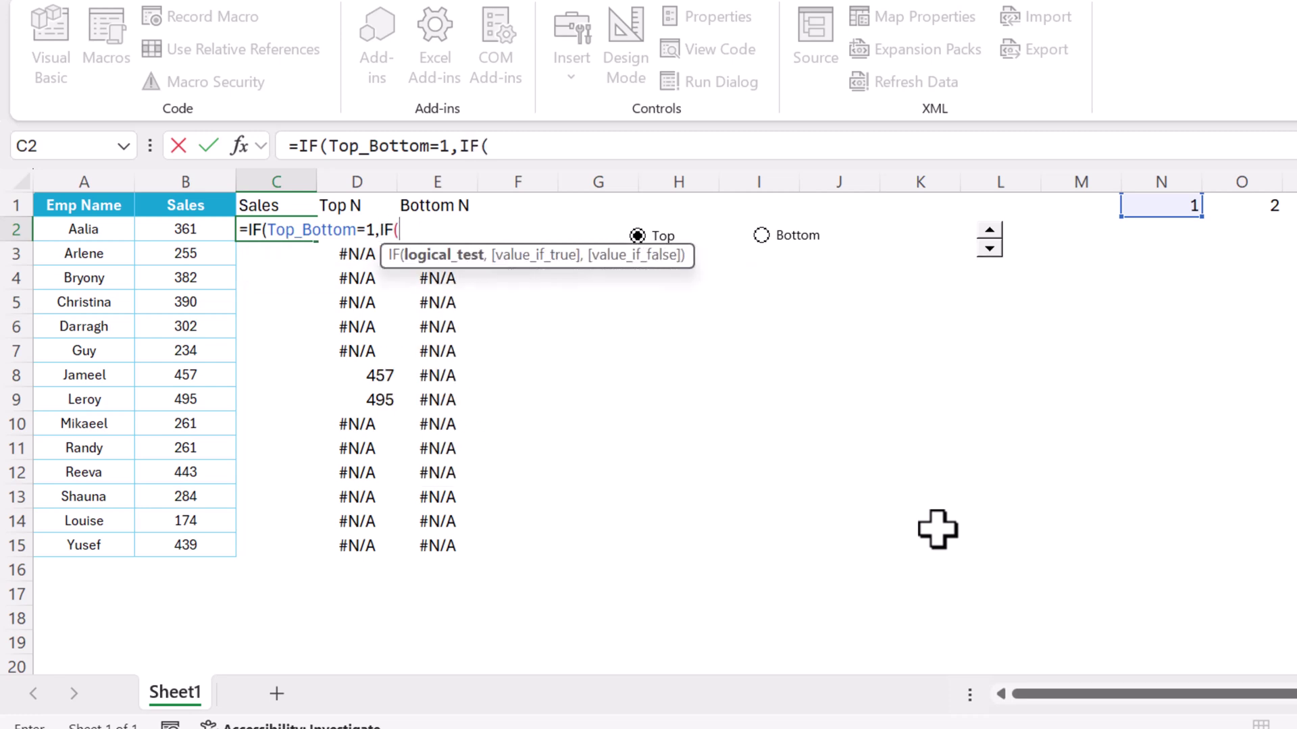
Complete the true branch as IF(ISERROR(D2),B2,NA())
text(ise)
key(Down)
key(Tab)
key(Right)
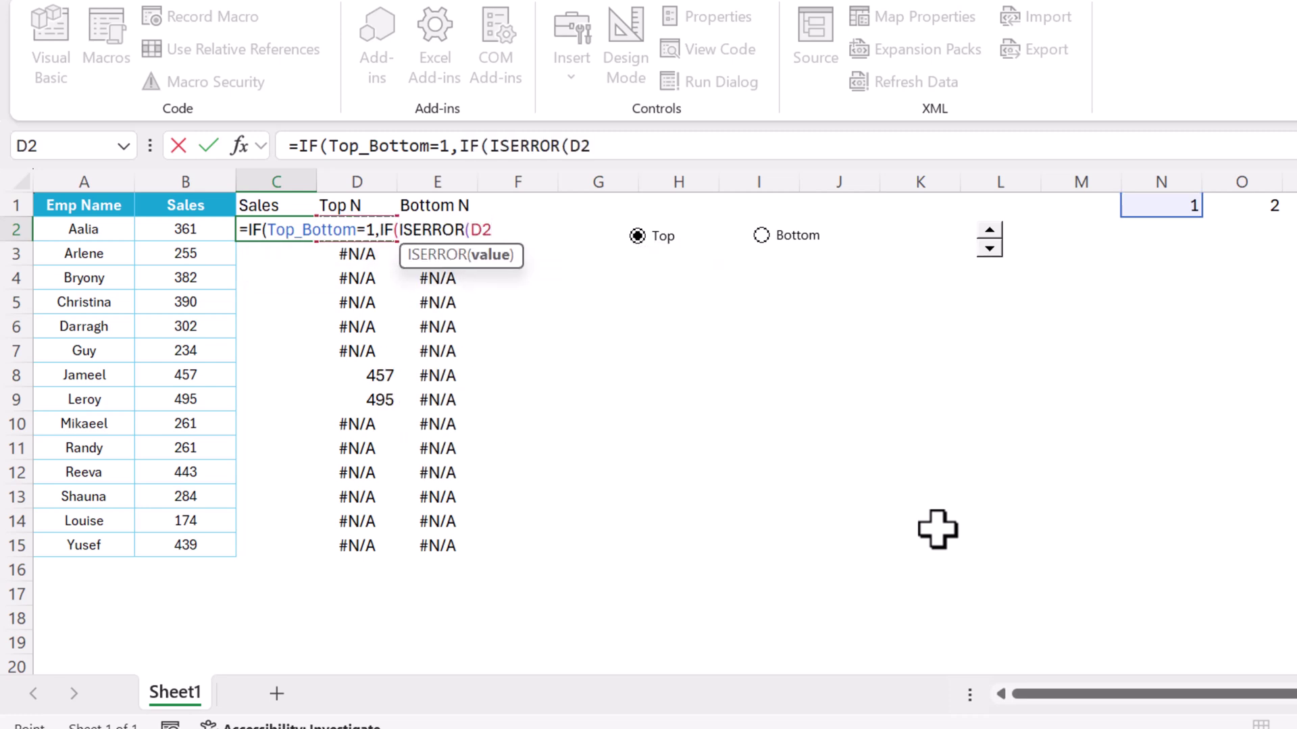
text())
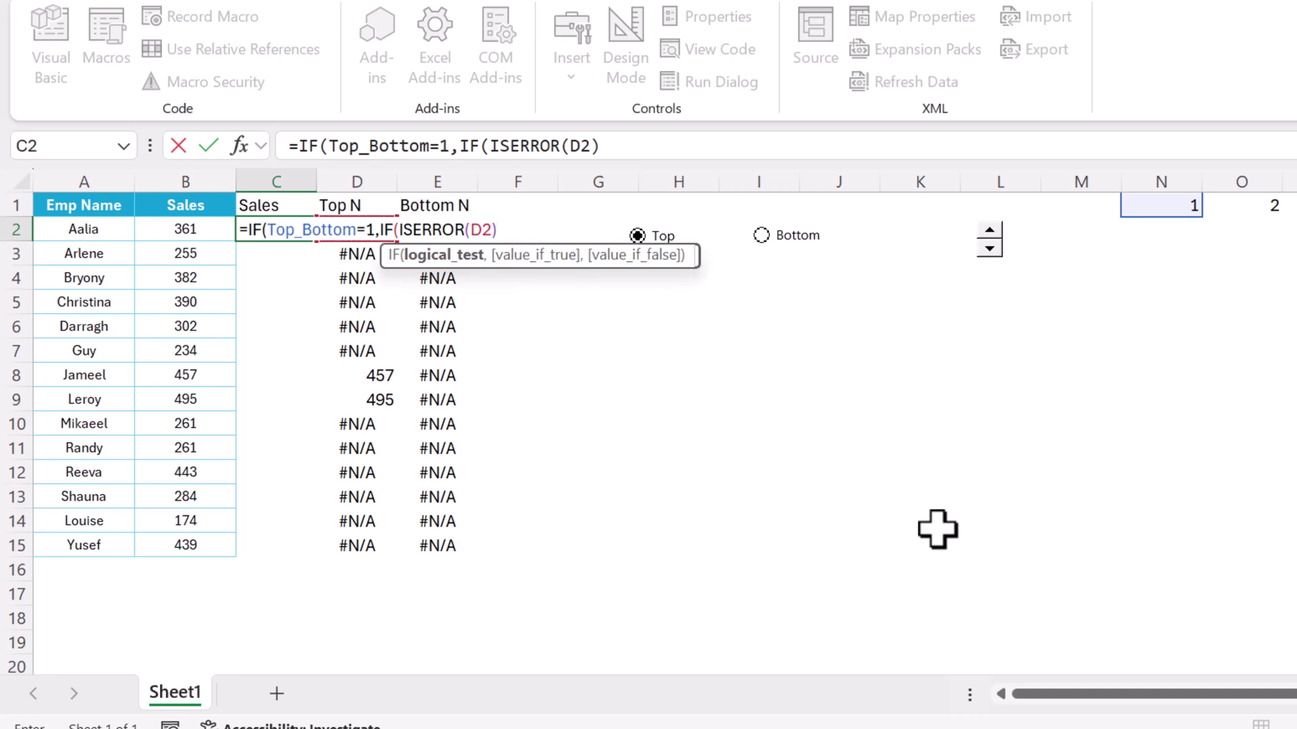
text(,)
click(194, 227)
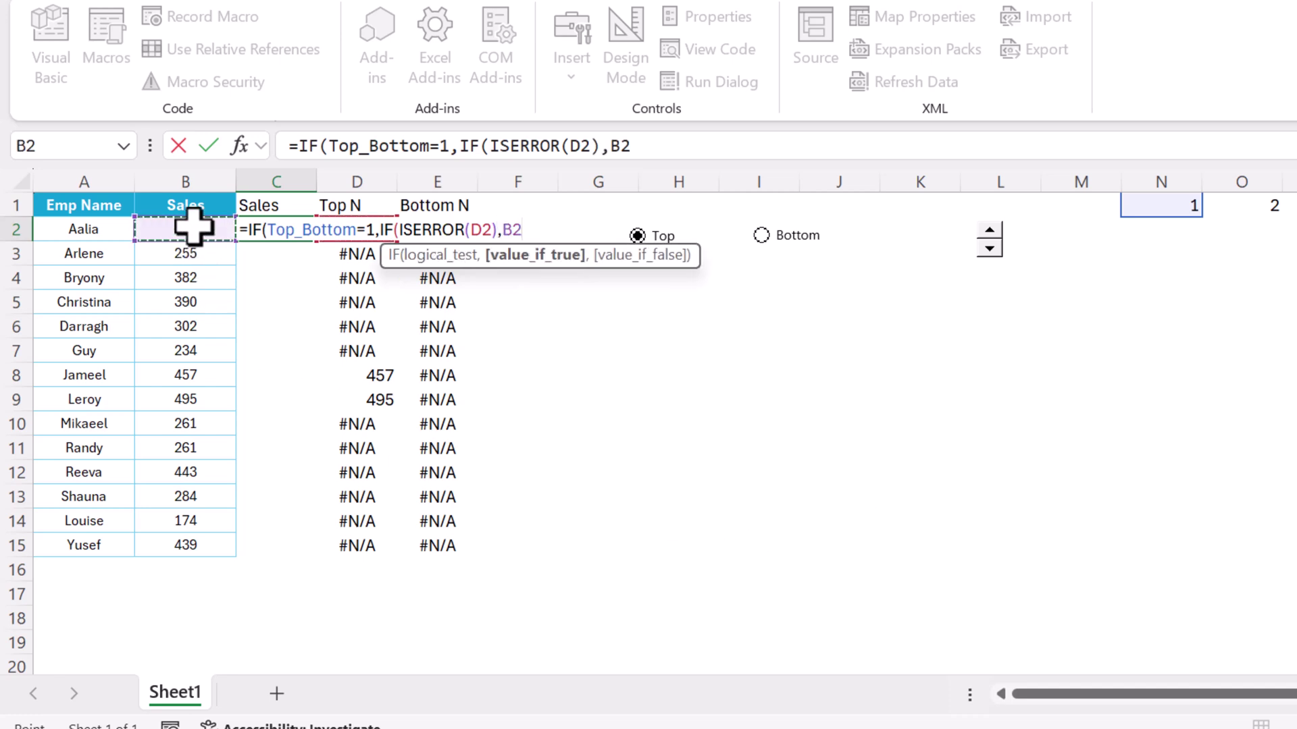
text(,na)
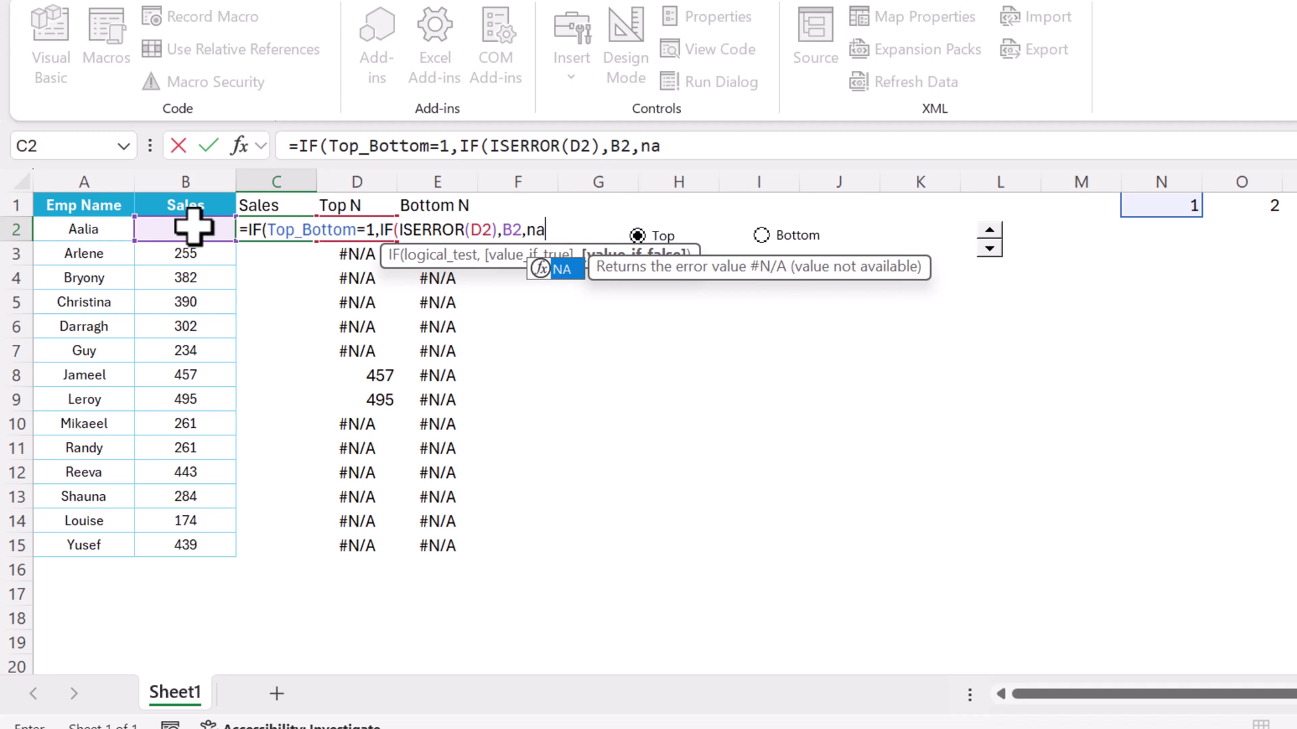
key(Tab)
text())
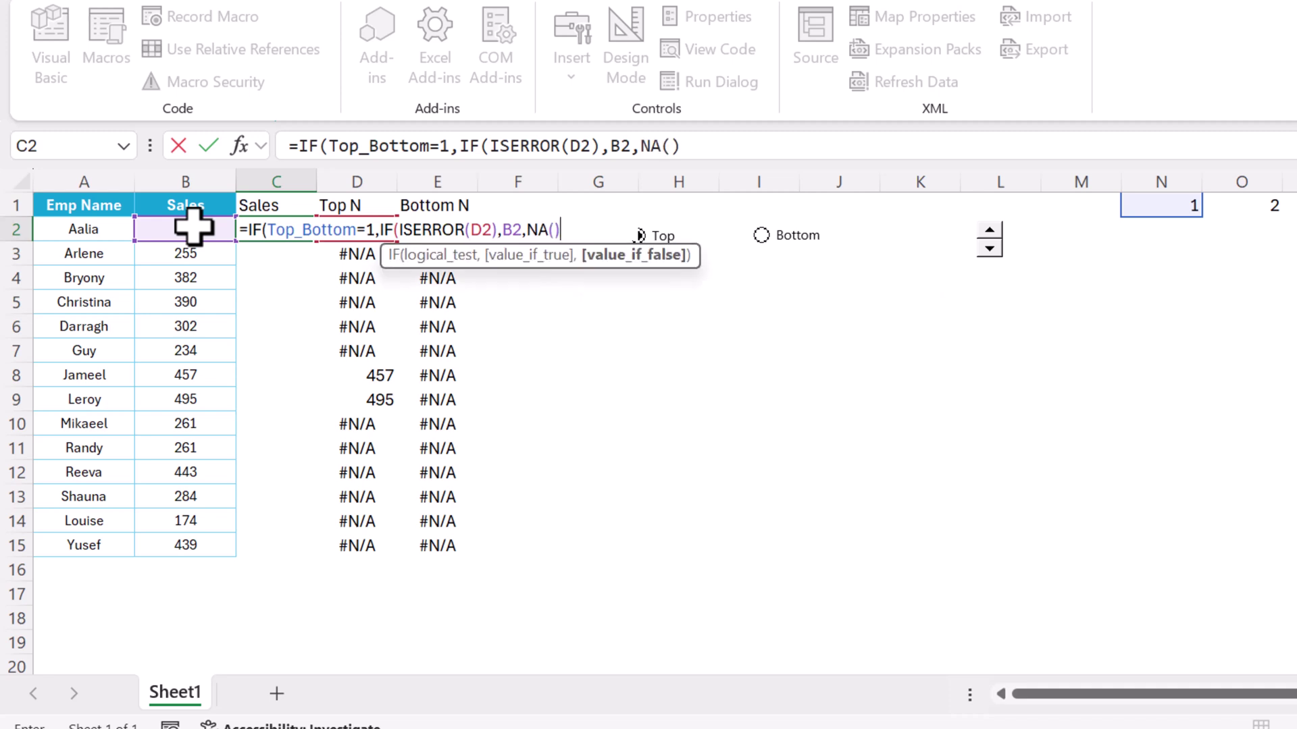
text())
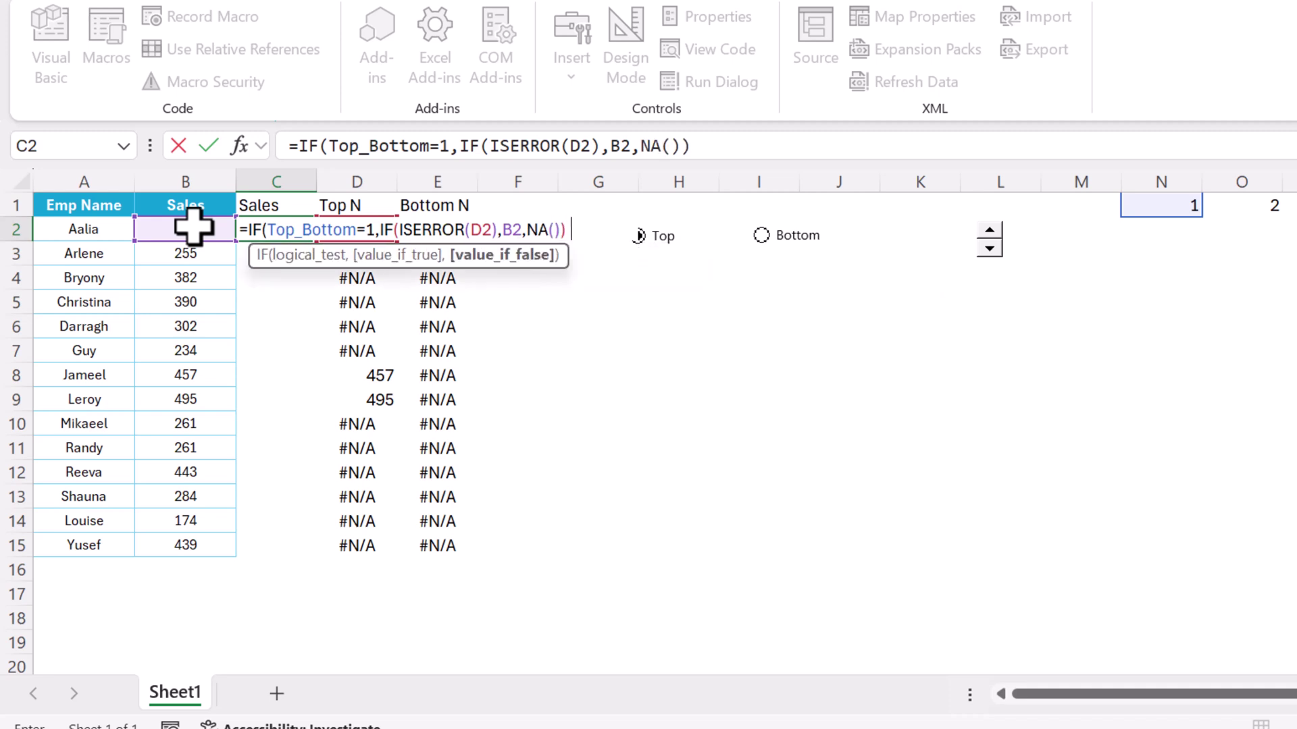
Reuse the nested IF with E2 as the false branch, then fill to C15
drag(461, 147, 702, 147)
key(ctrl+c)
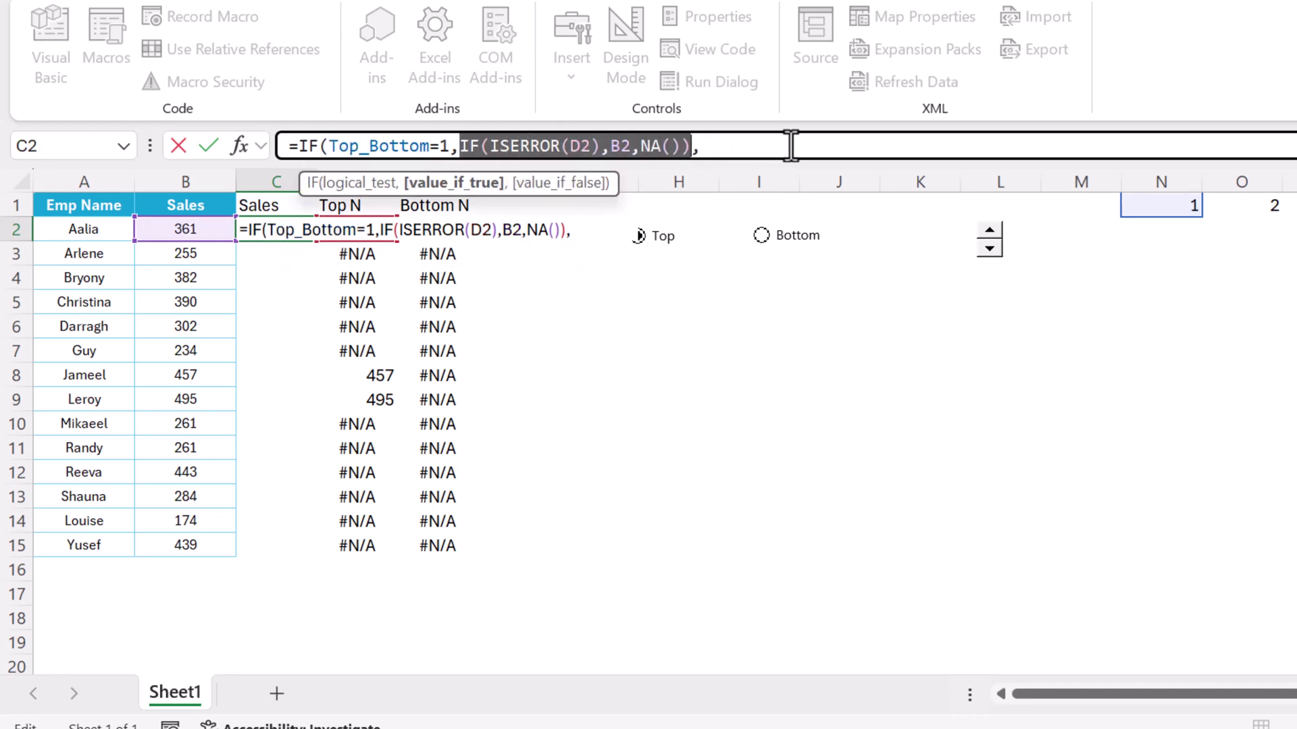
key(End)
key(ctrl+v)
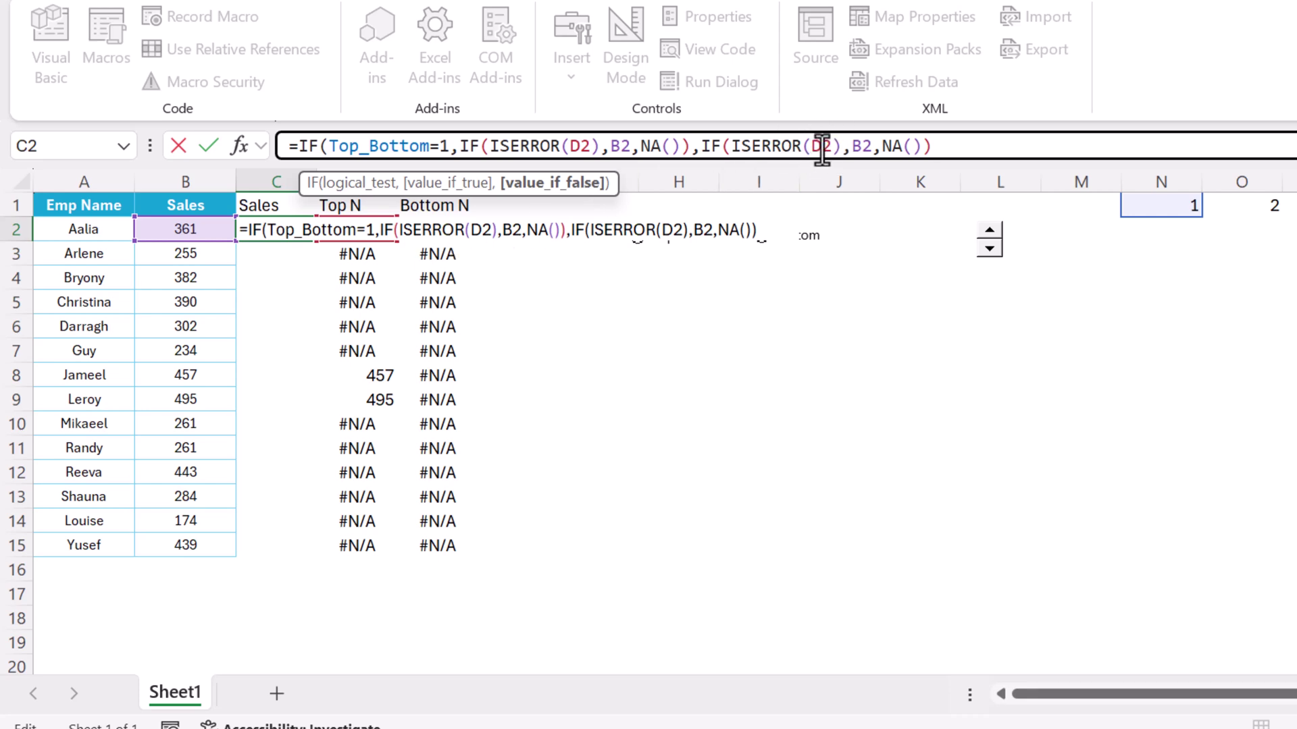
click(822, 150)
key(BackSpace)
text(e)
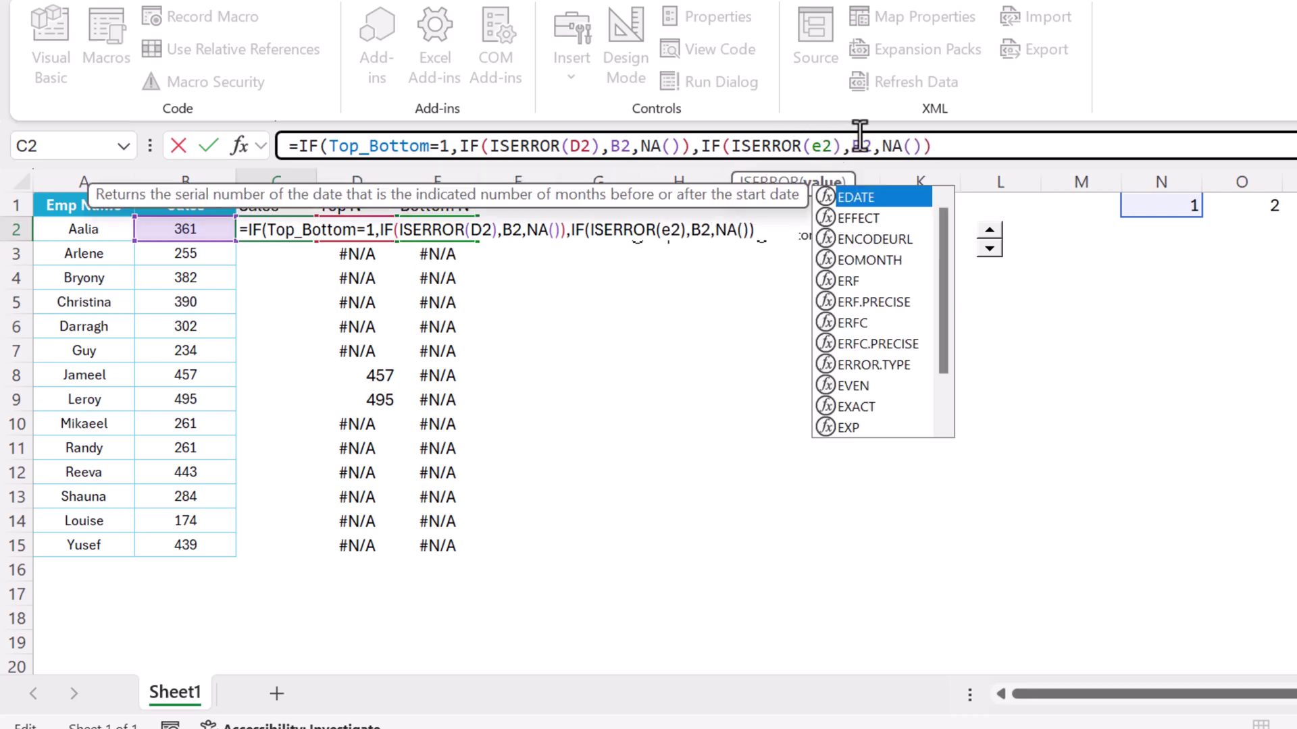
key(Return)
key(Return)
key(Up)
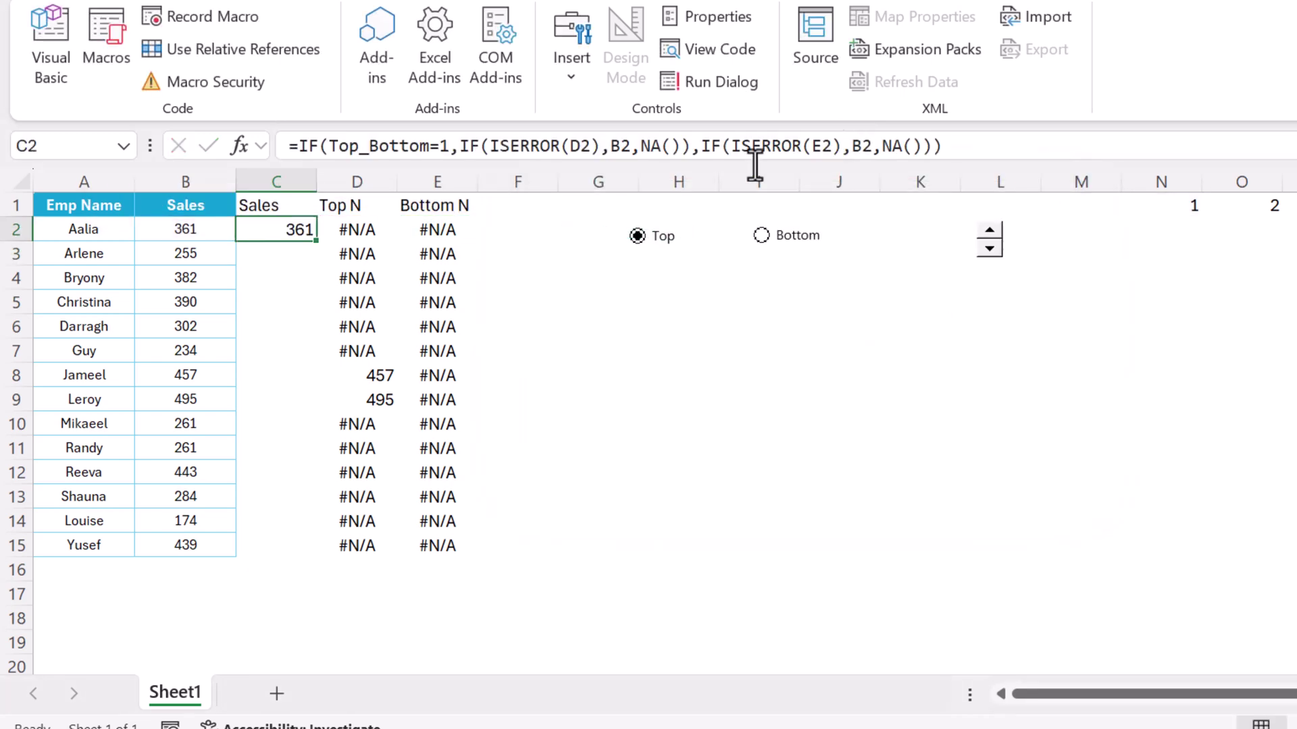
double_click(315, 241)
click(713, 342)
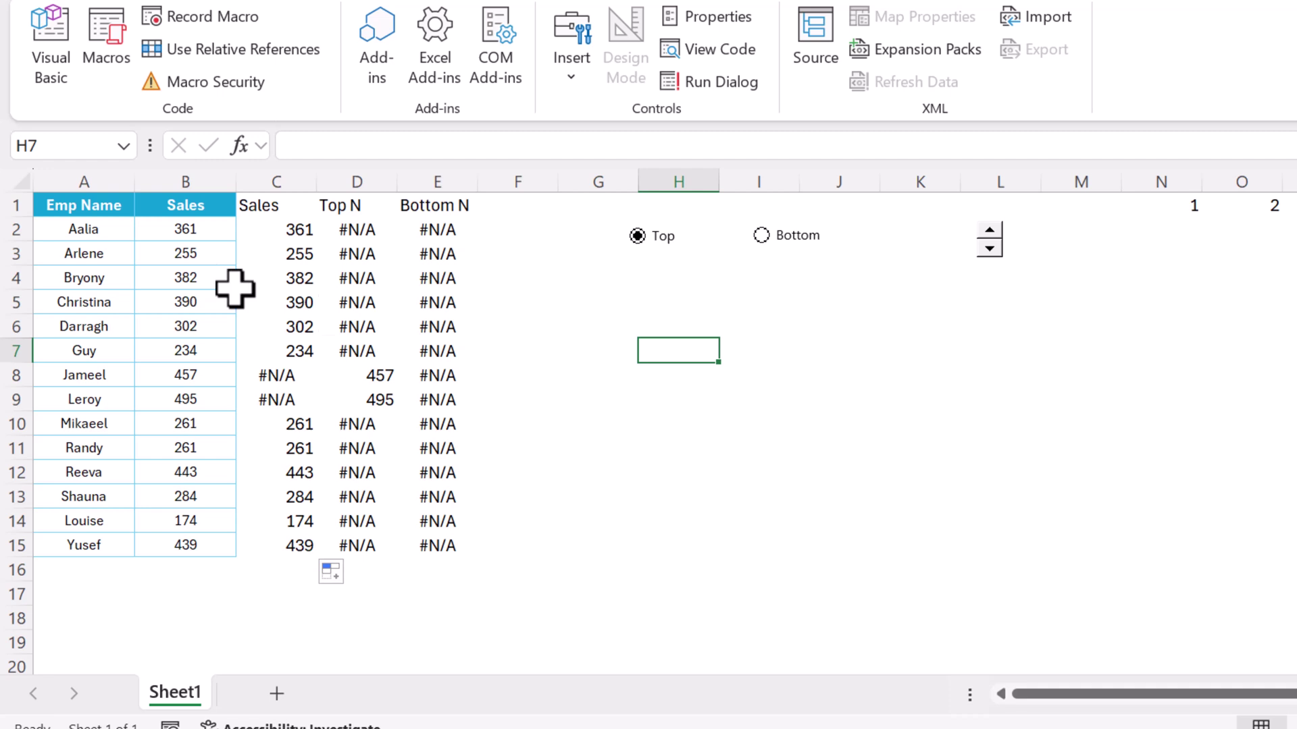
Compare the Top N values in D8:D9 with the #N/A Sales cells C8:C9
drag(356, 381, 370, 395)
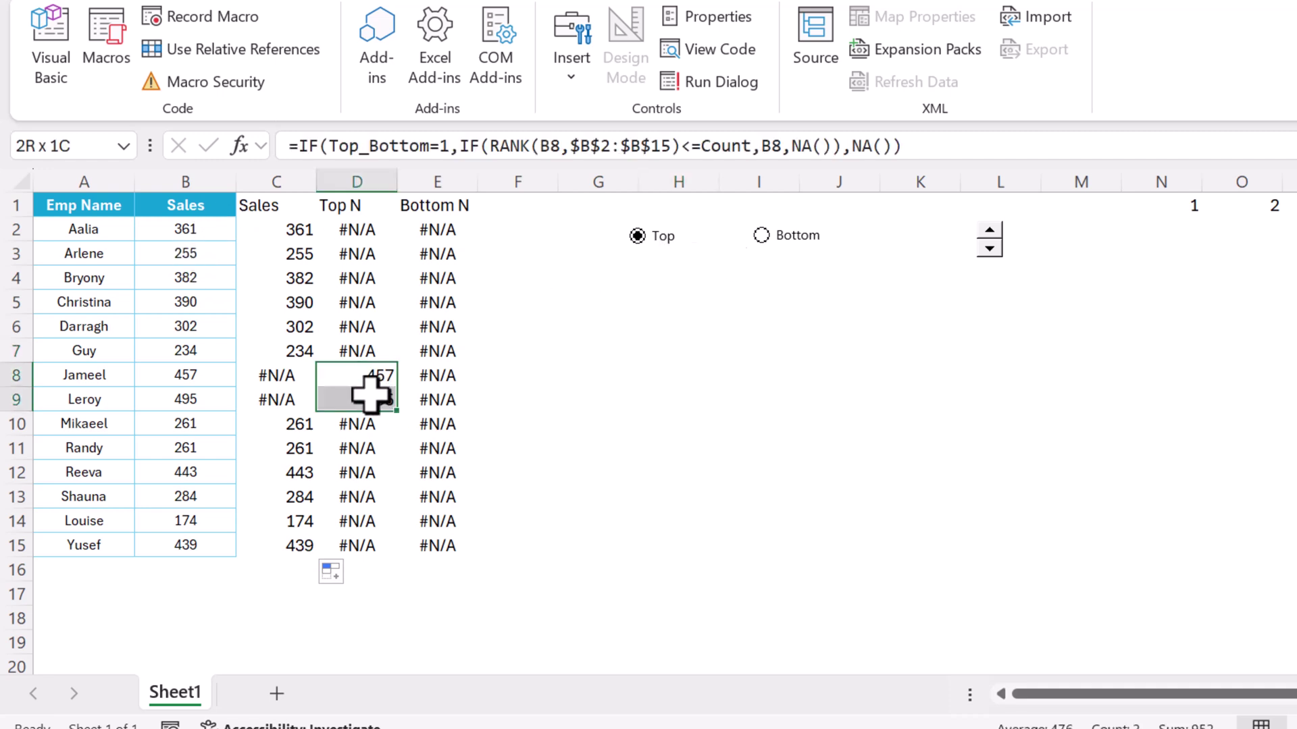
drag(255, 371, 255, 395)
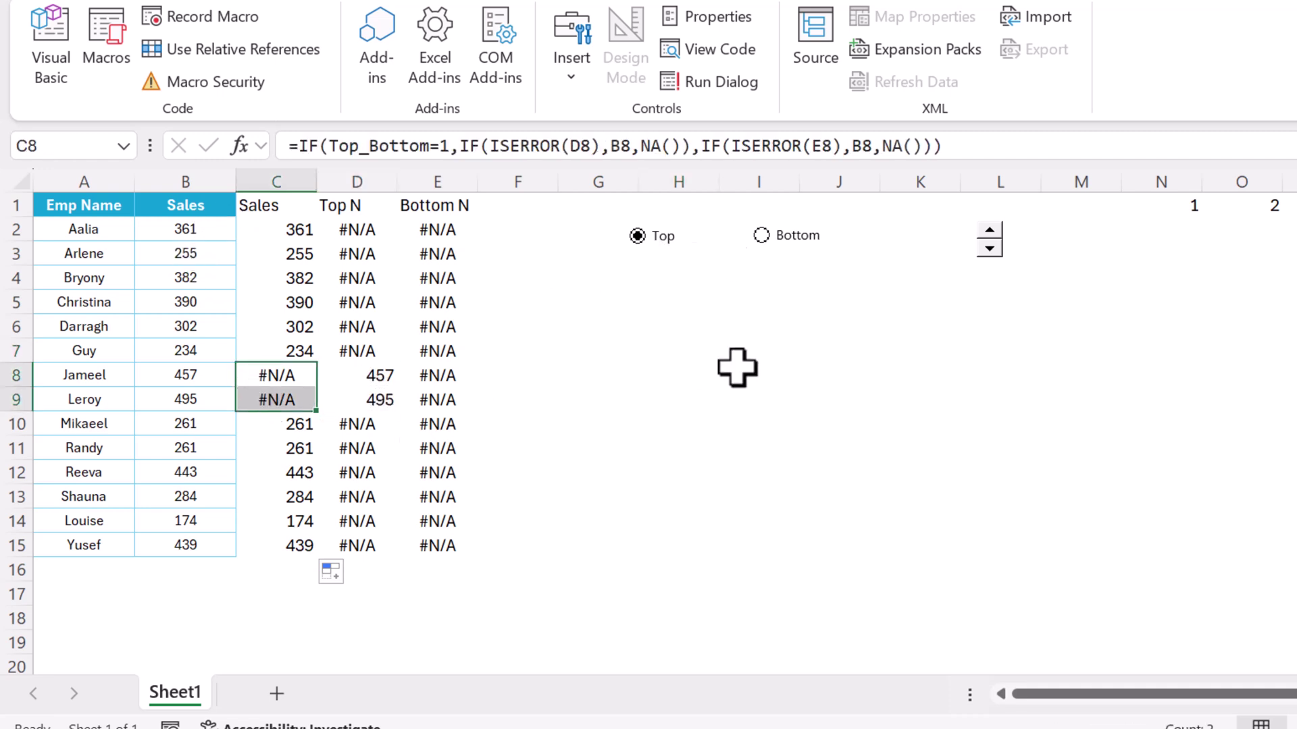
click(738, 370)
Switch to Bottom, verify rows 7 and 14, then select A1:A15 plus C1:E15
click(767, 249)
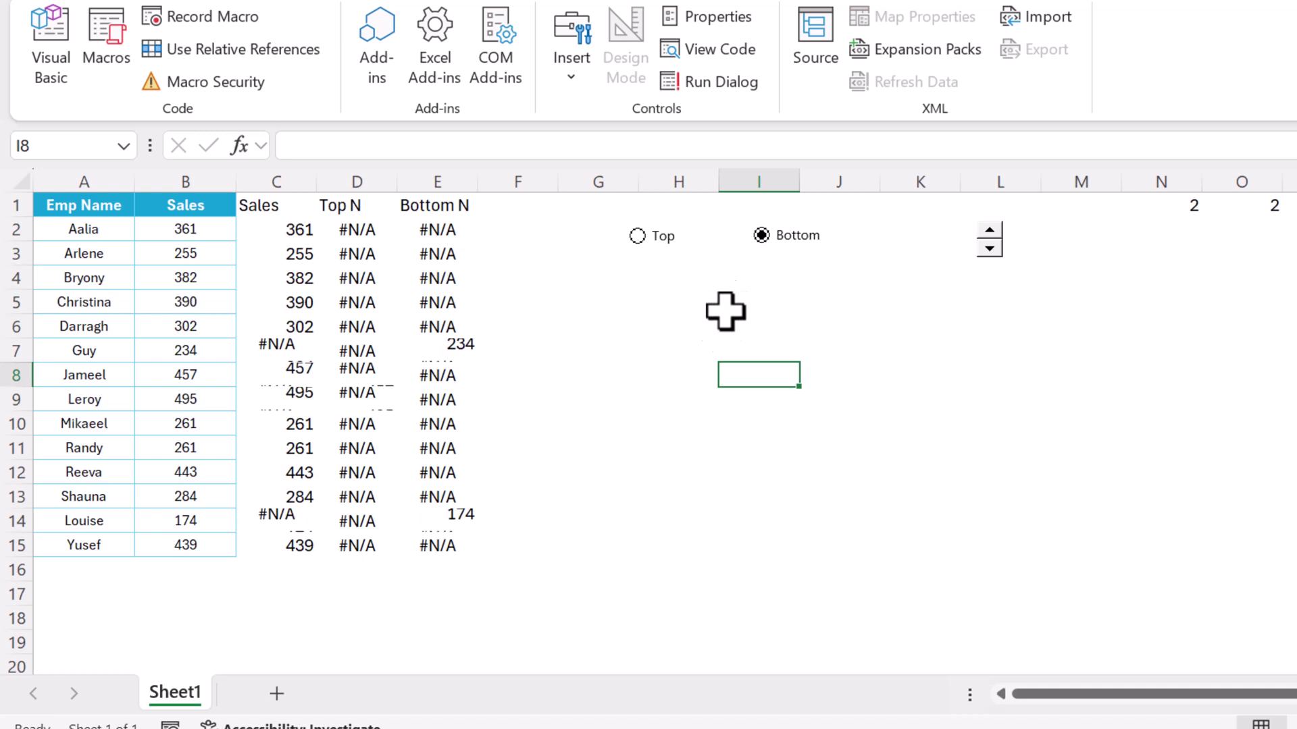
click(451, 350)
click(275, 350)
click(445, 522)
click(294, 521)
click(451, 351)
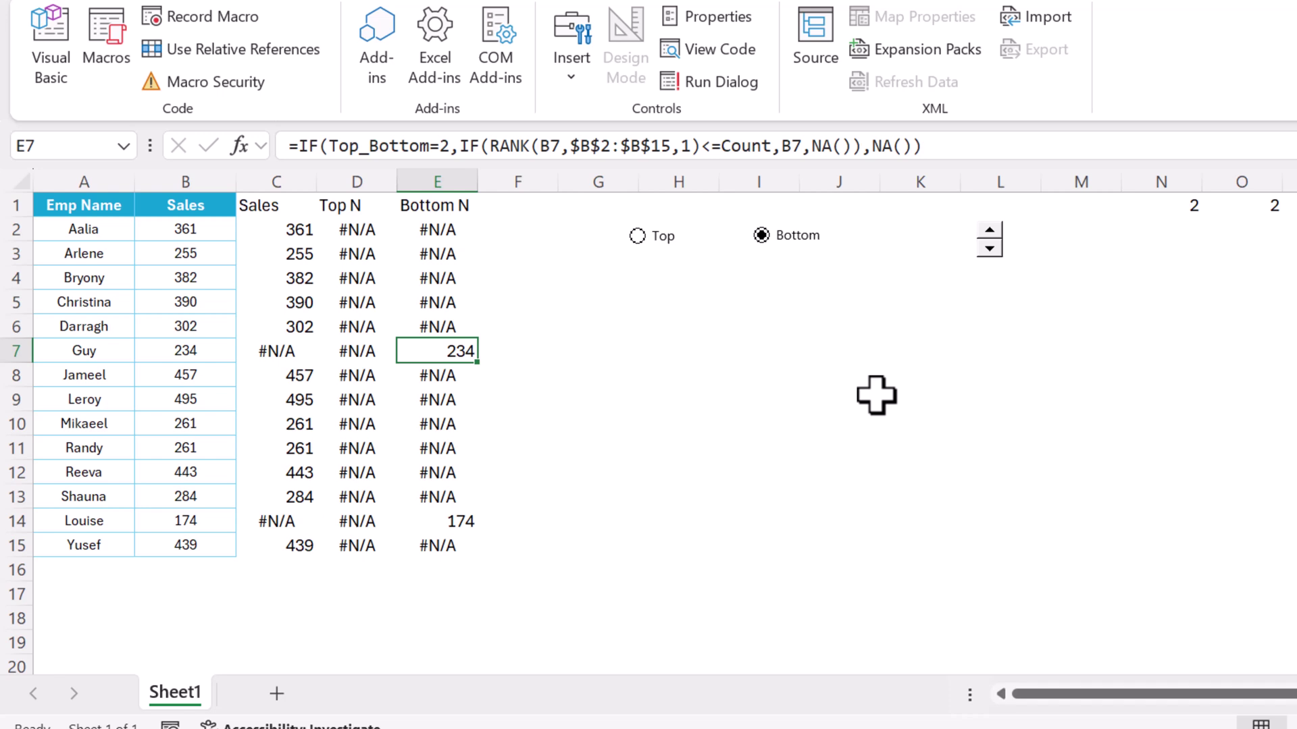
drag(81, 203, 66, 549)
ctrl+drag(254, 200, 412, 535)
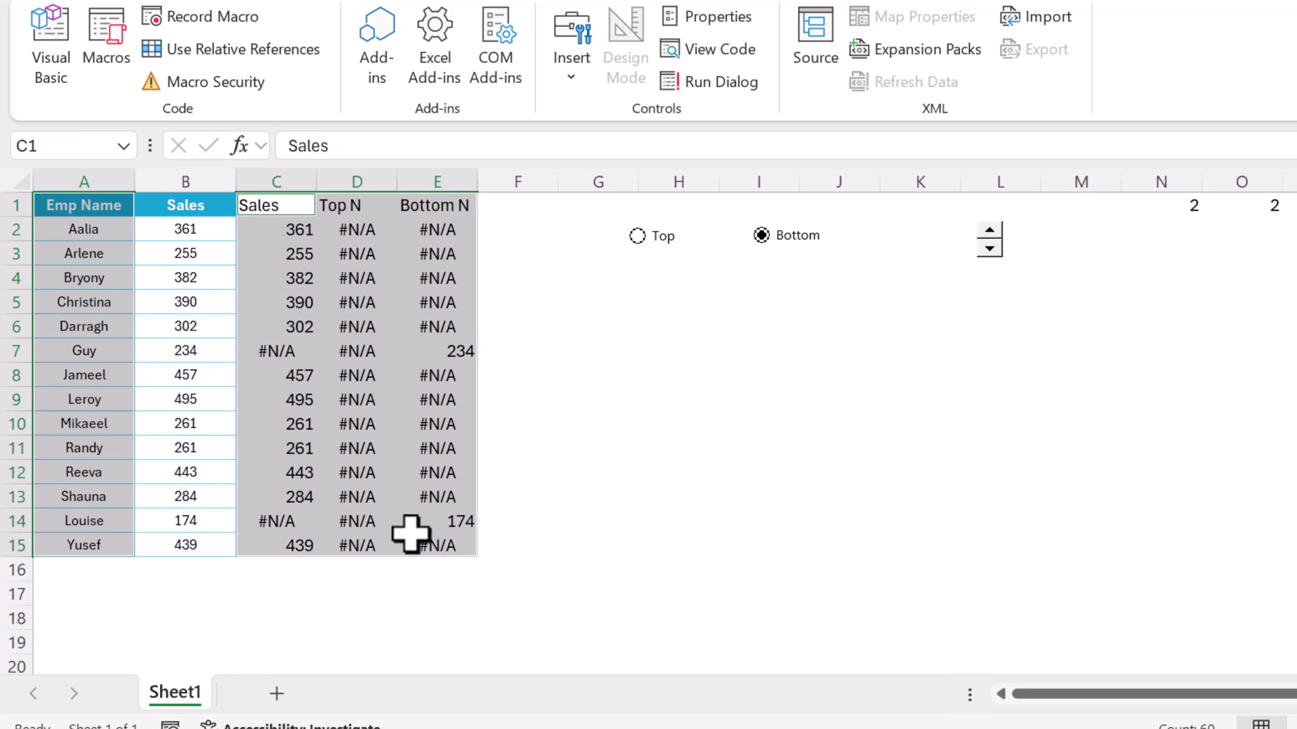
Insert a 2-D column chart of the selection and move it below the option buttons
click(151, 70)
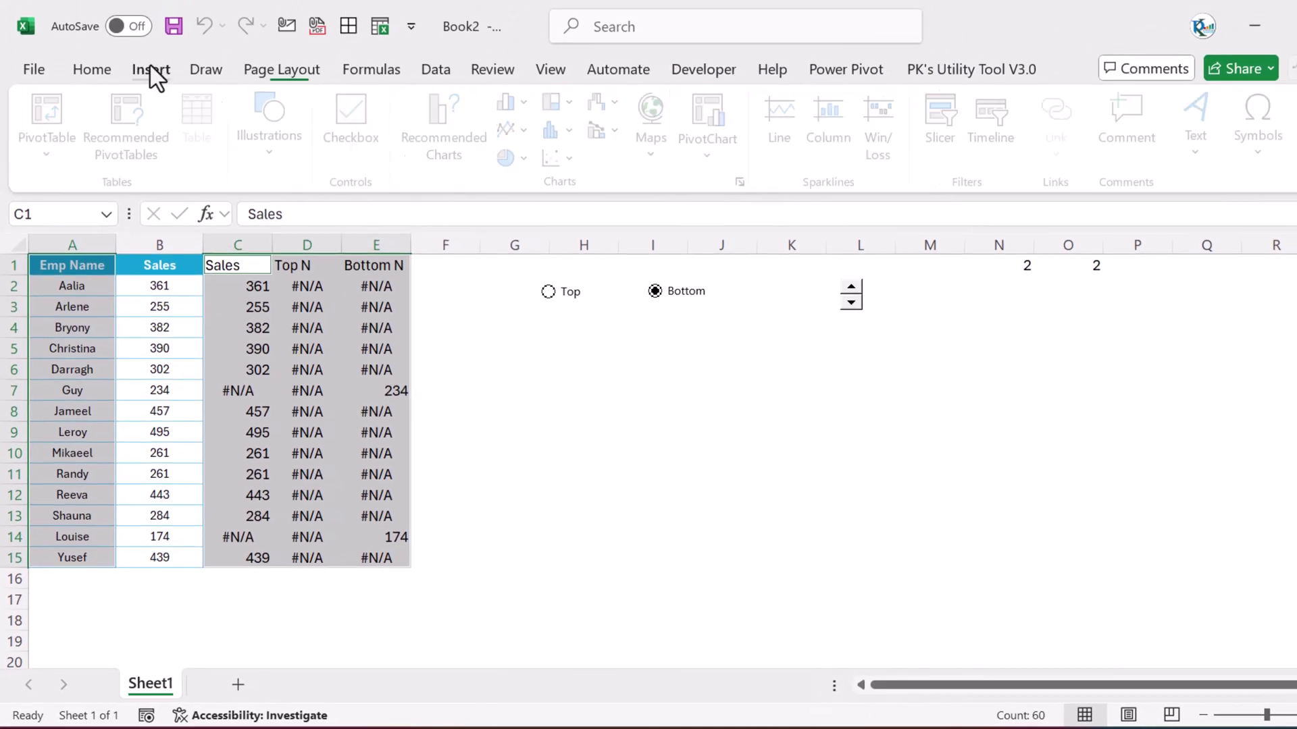
click(532, 101)
click(532, 102)
click(532, 104)
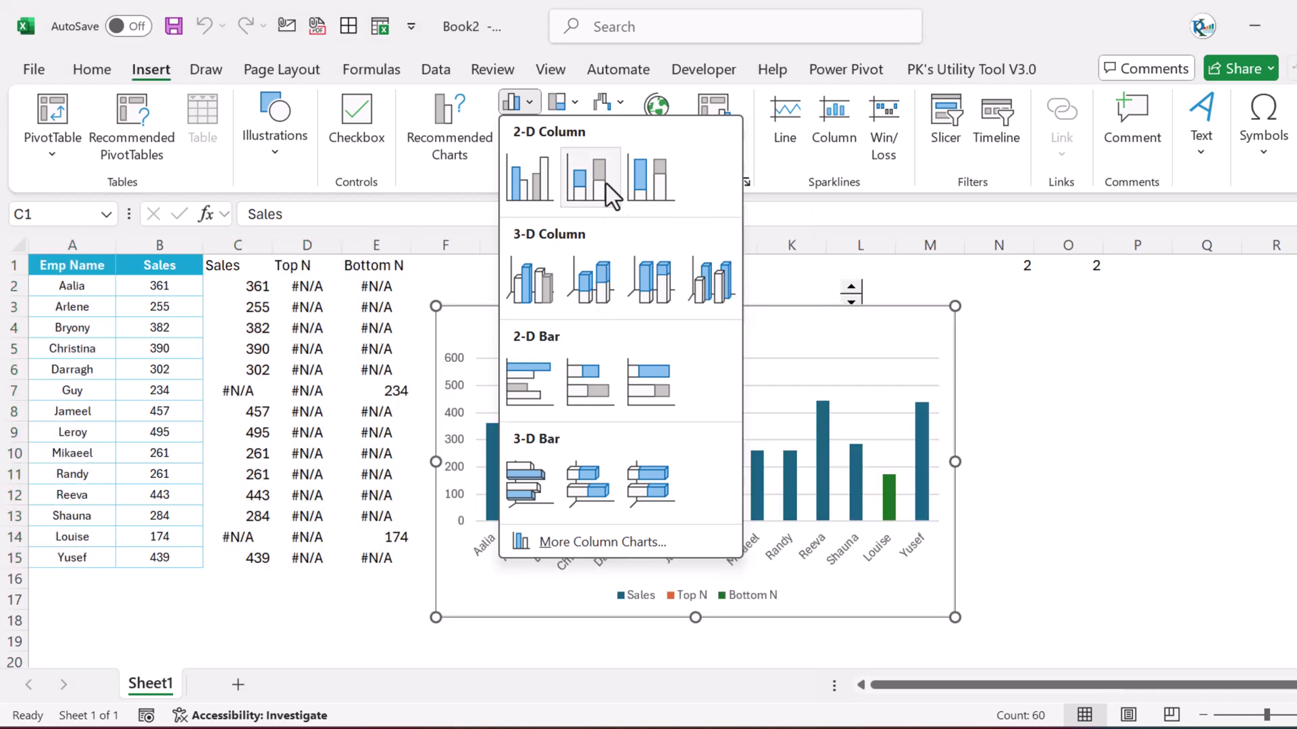
click(606, 184)
drag(898, 324, 907, 350)
click(1107, 391)
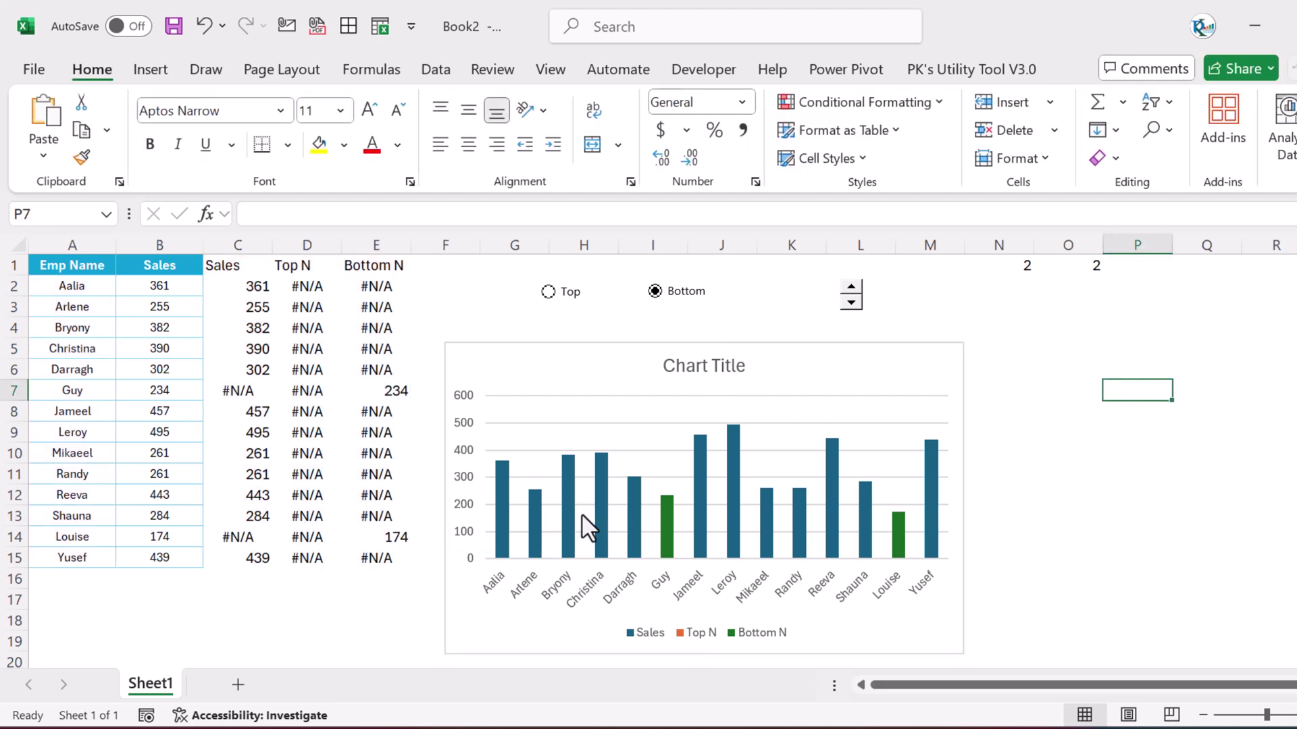
click(603, 492)
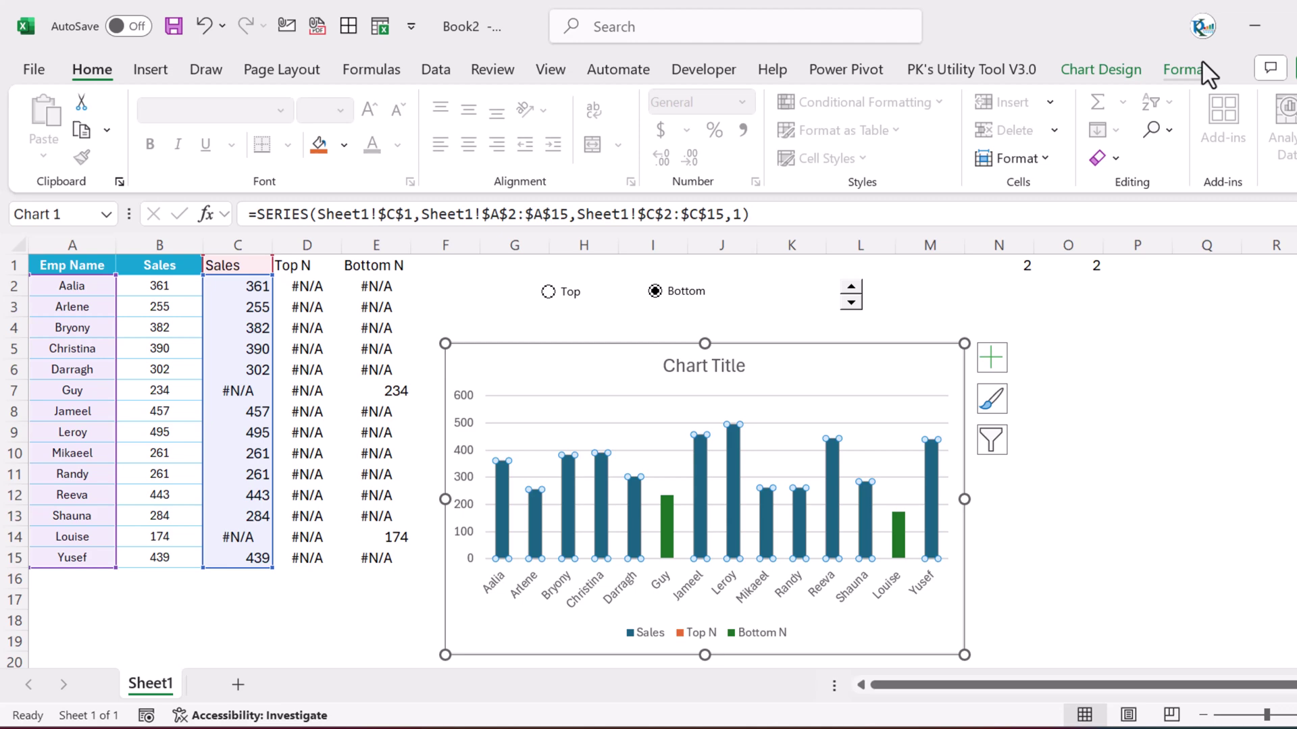
click(1208, 73)
Fill the Sales bars light blue and the Bottom N bars orange
click(672, 103)
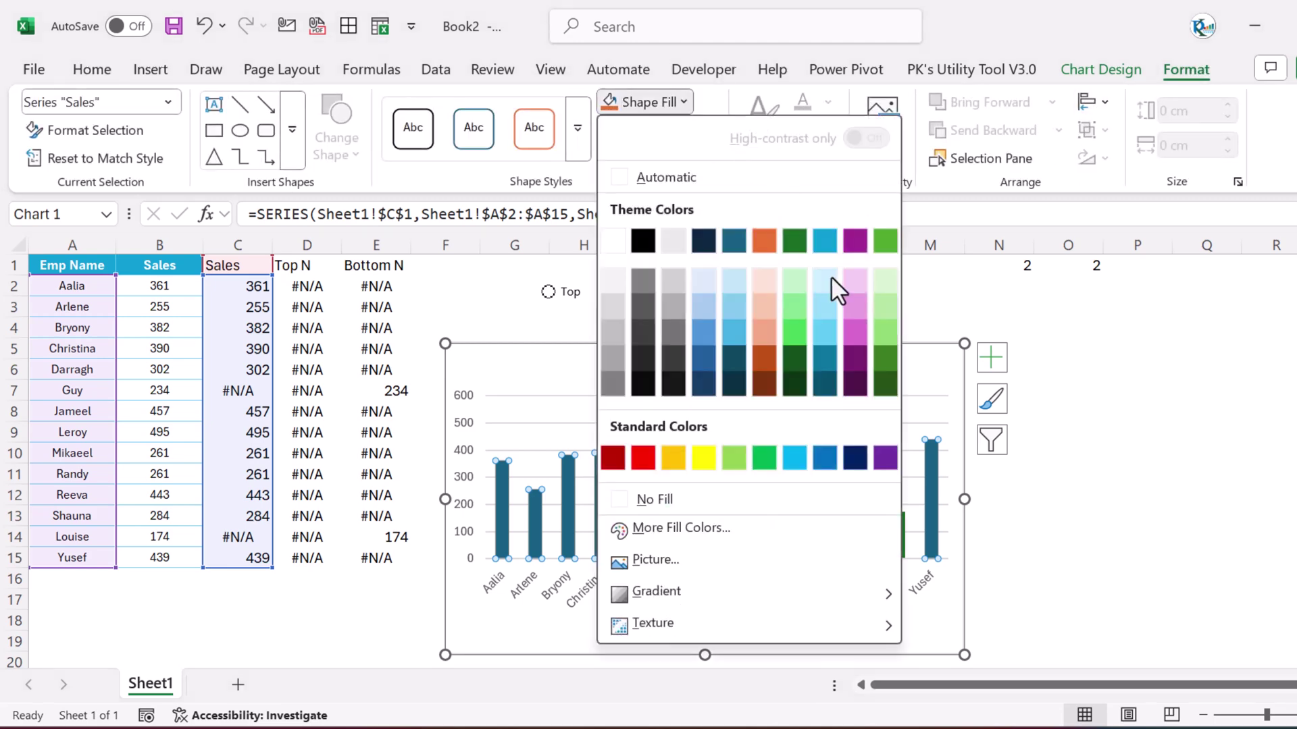
click(825, 301)
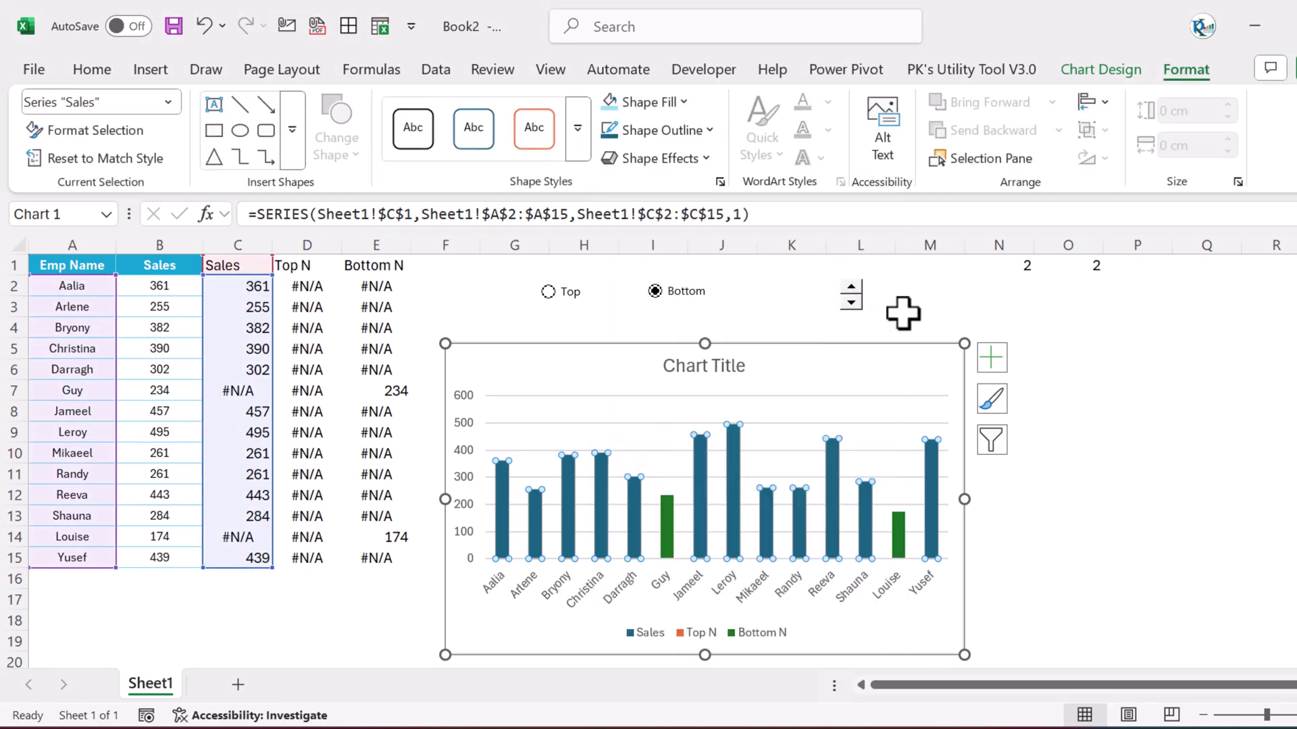
click(1004, 517)
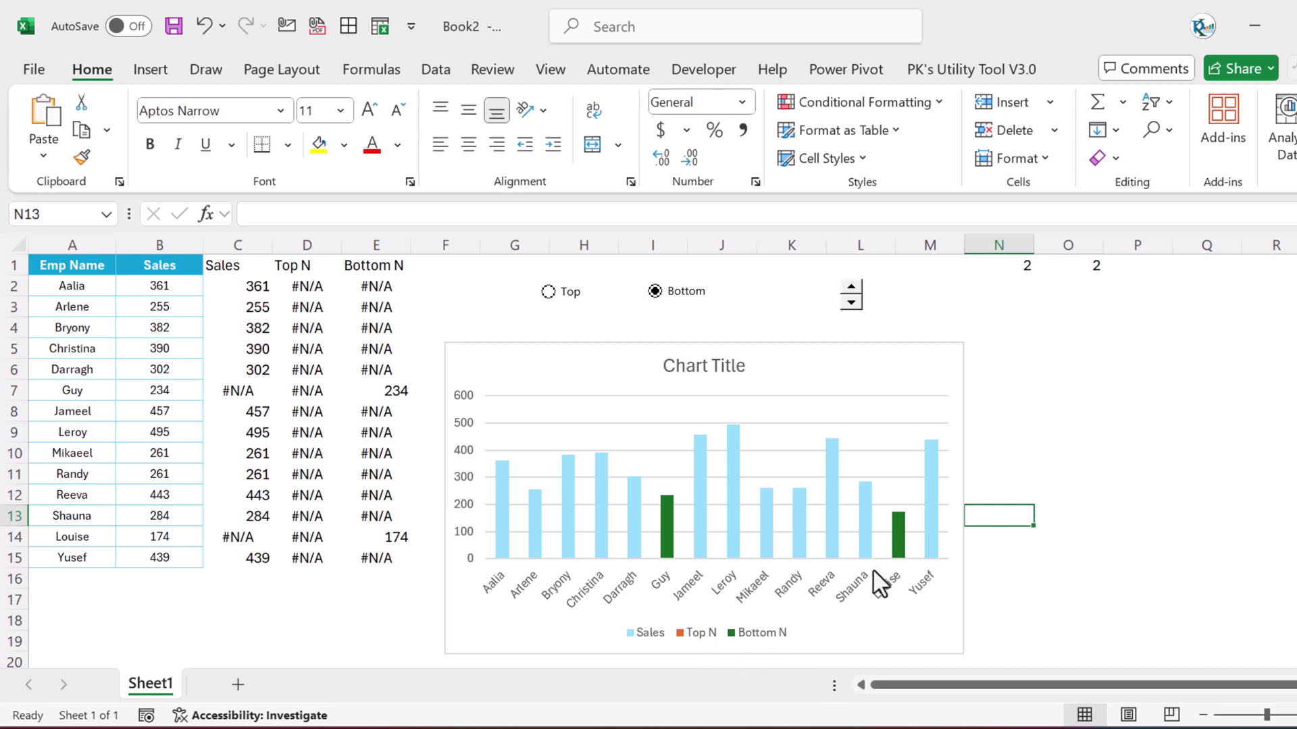
click(898, 540)
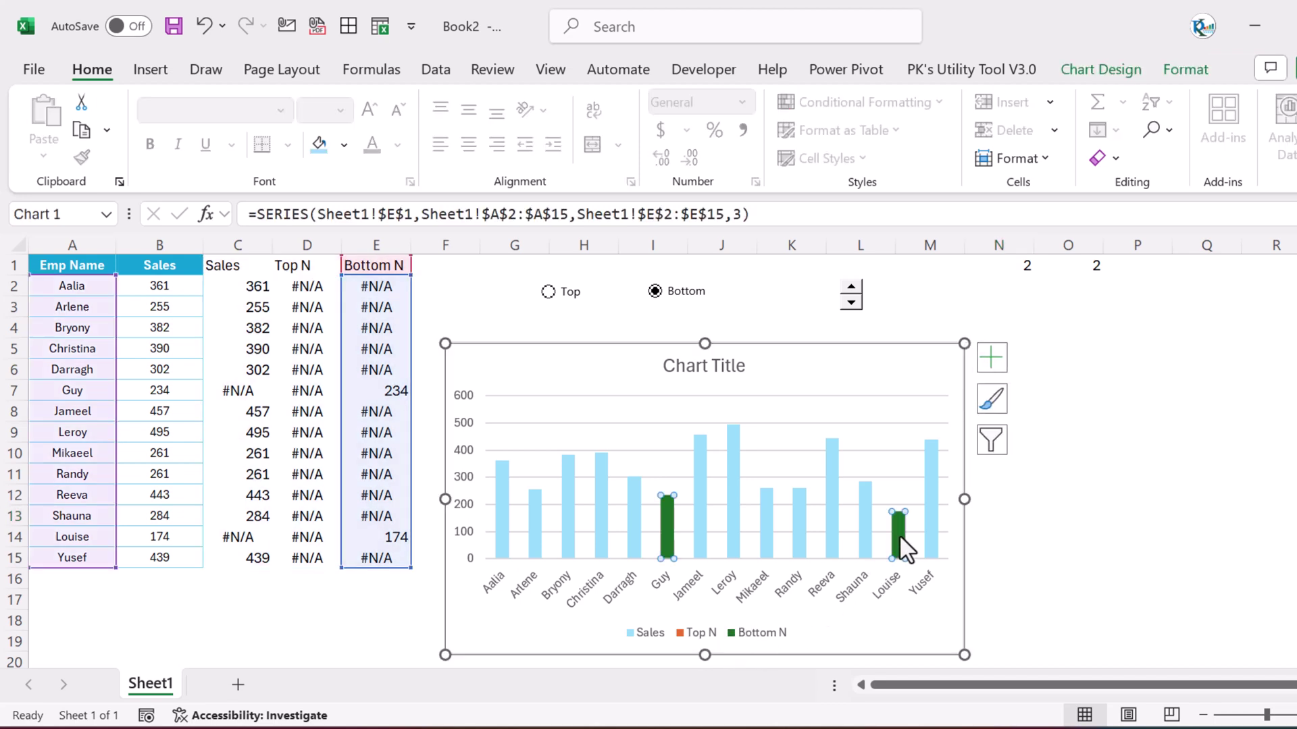
click(344, 144)
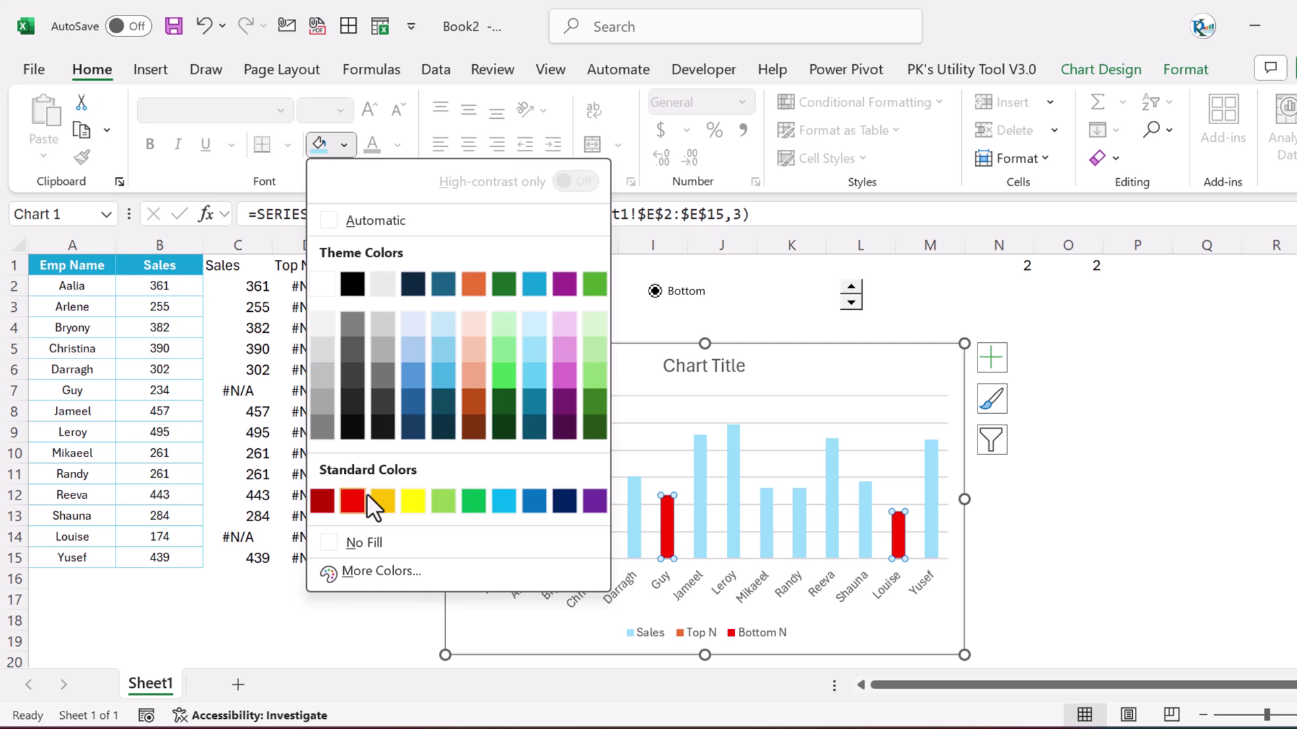
click(478, 281)
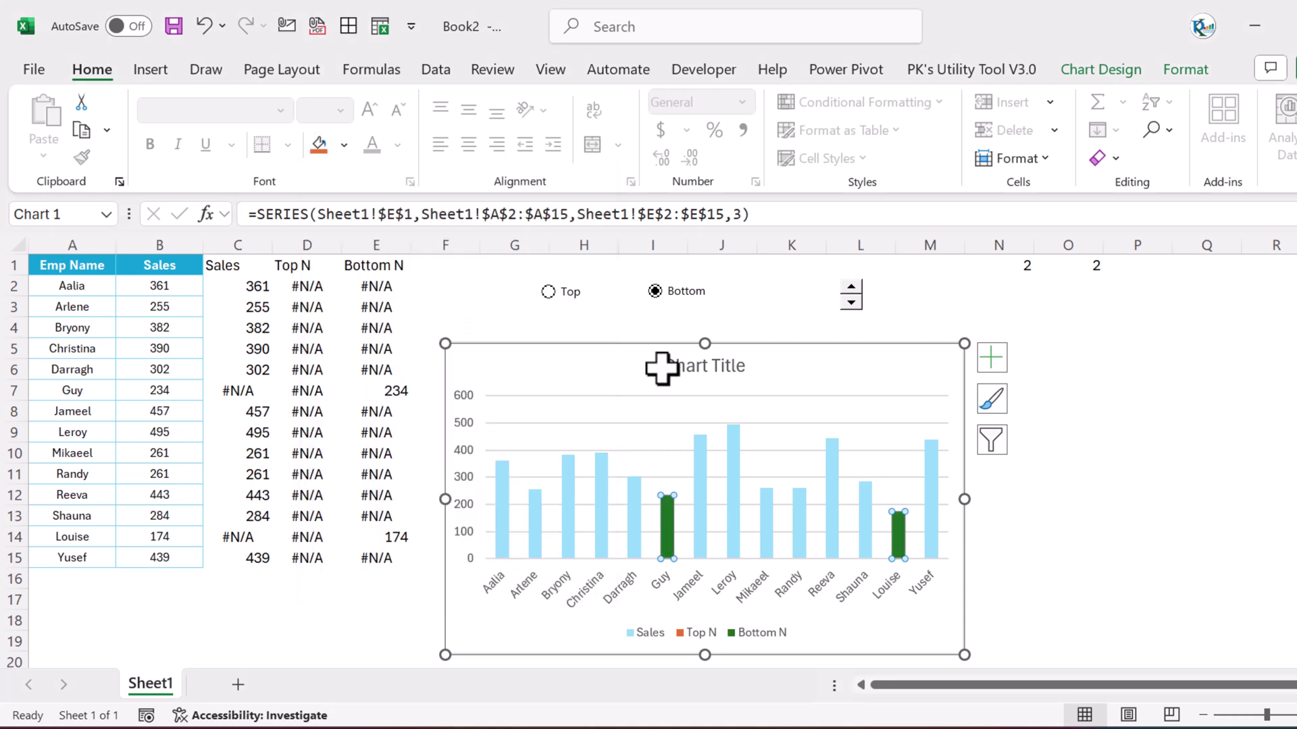
click(1128, 537)
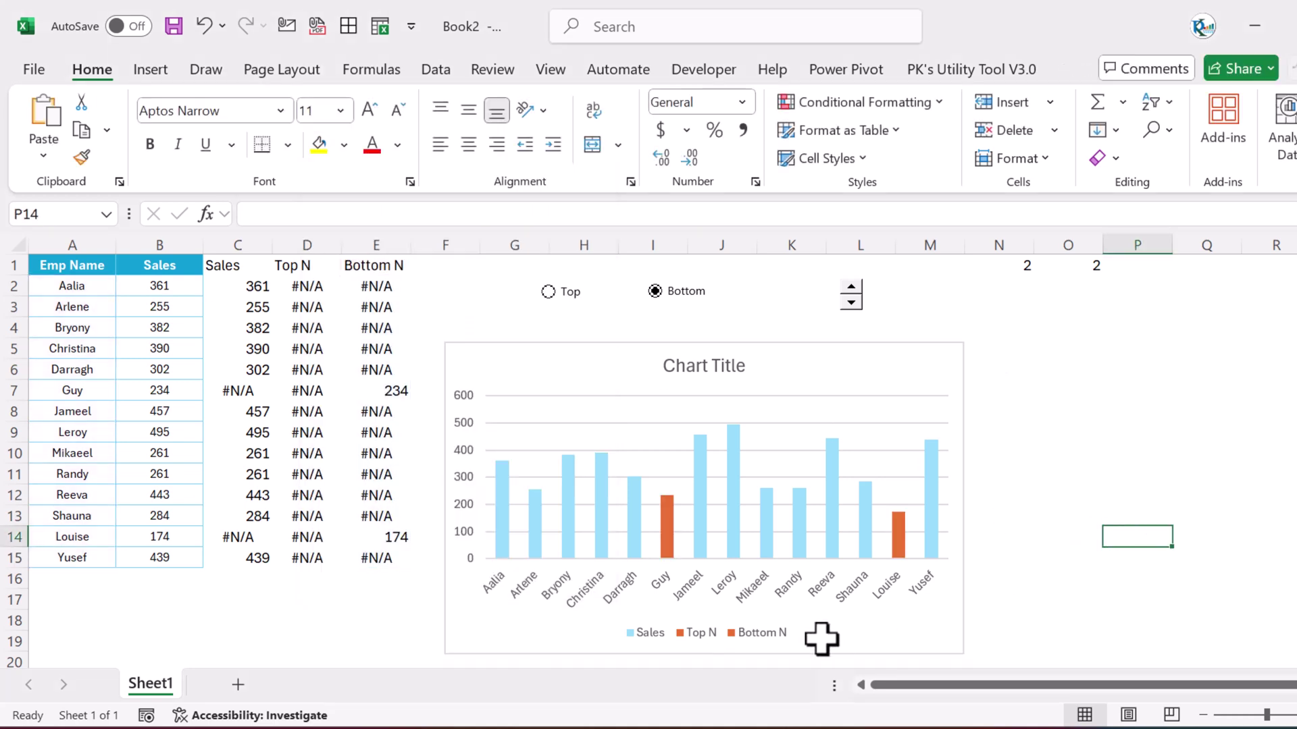
With Top chosen, fill the Top N bars green, then toggle Bottom and Top
click(559, 289)
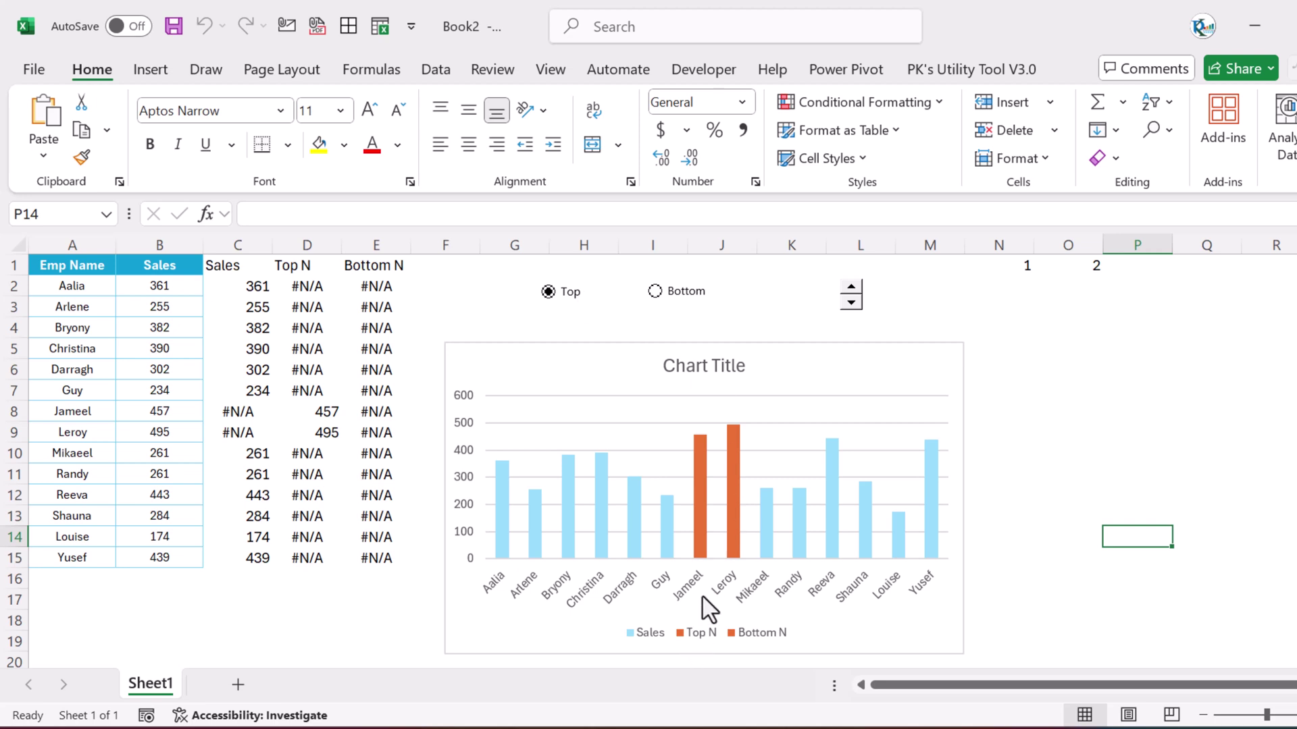
click(702, 519)
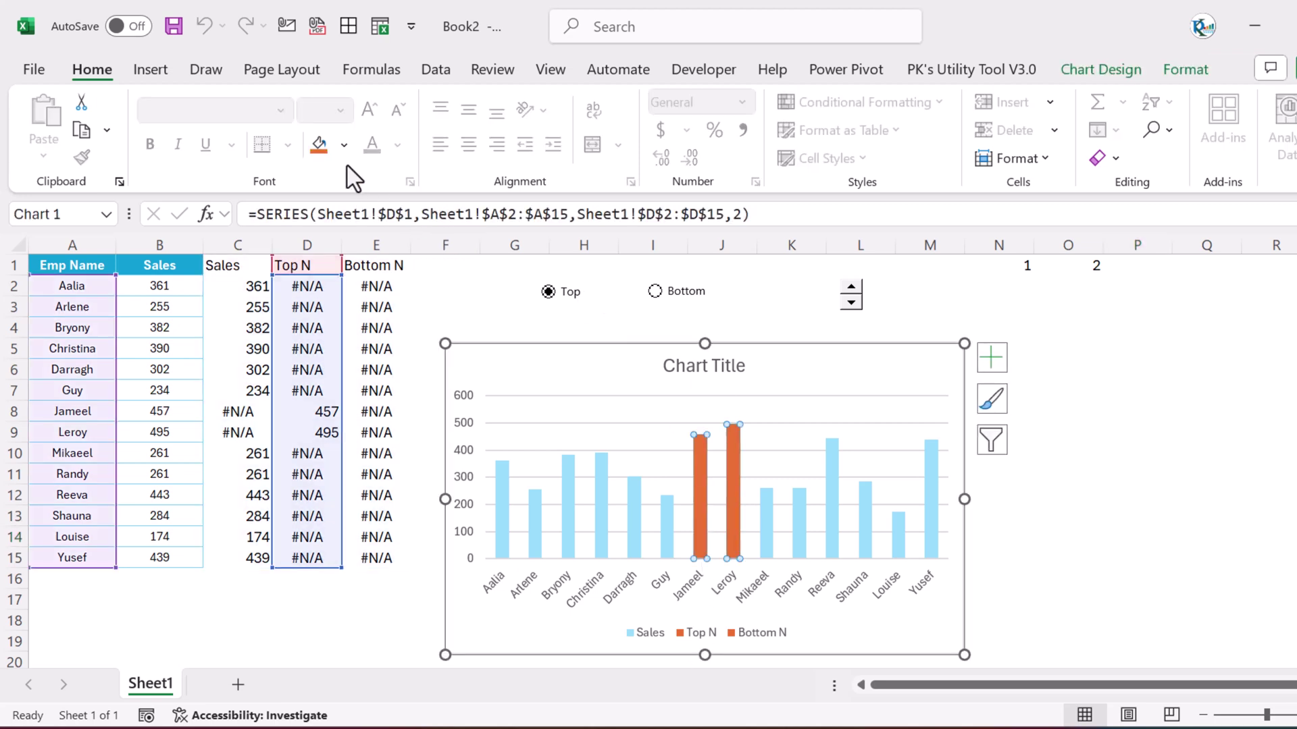
click(344, 145)
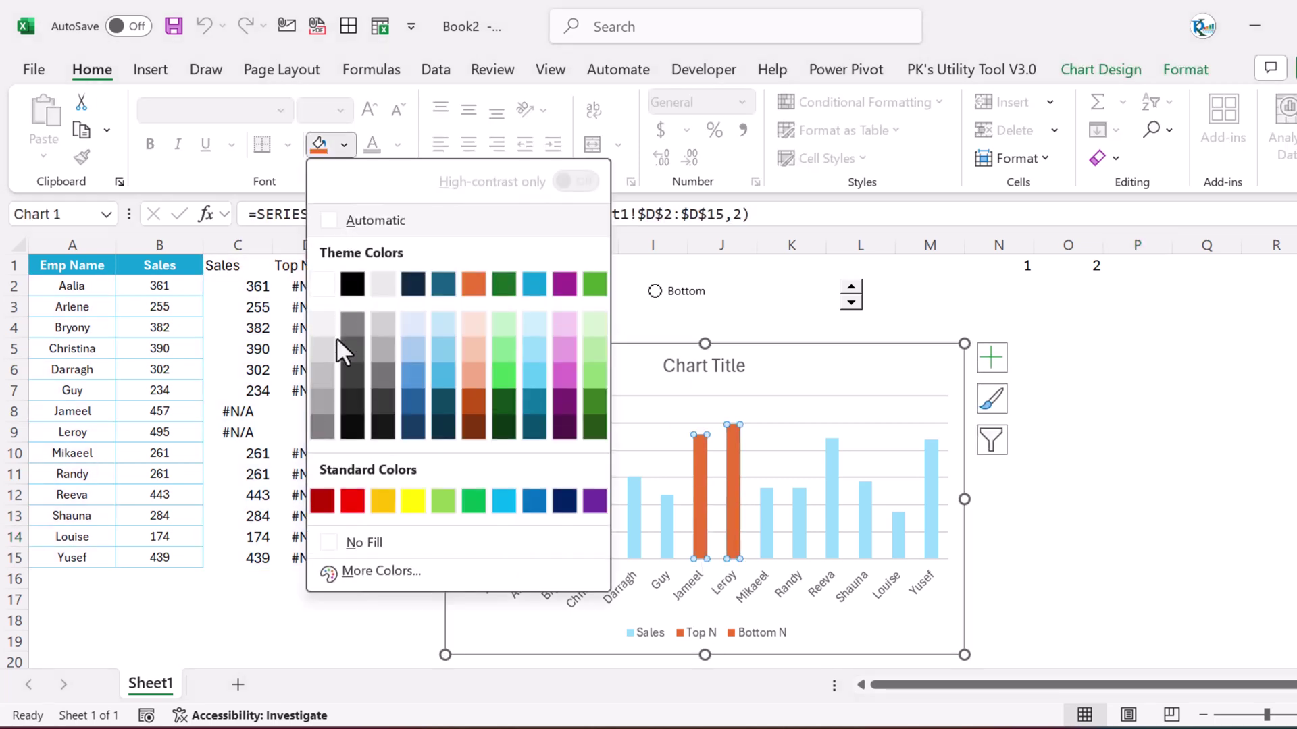
click(446, 498)
click(1124, 491)
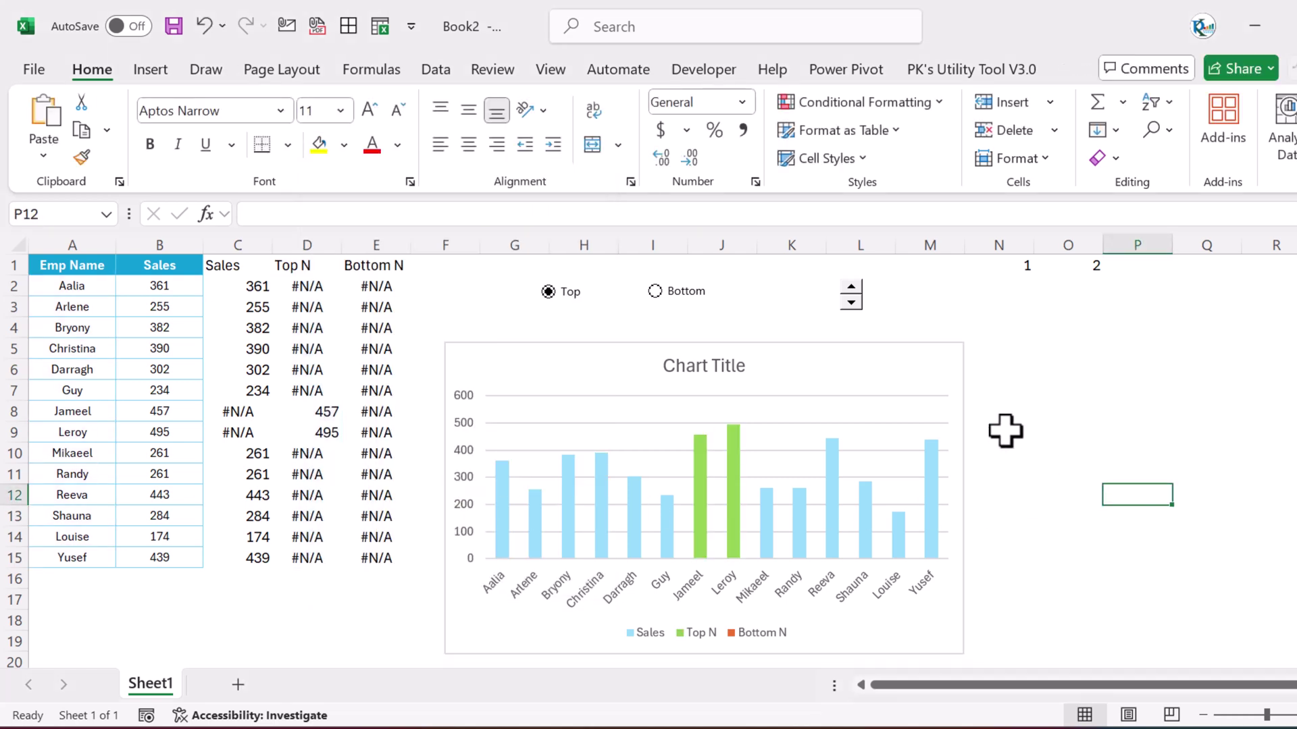
click(686, 310)
click(572, 295)
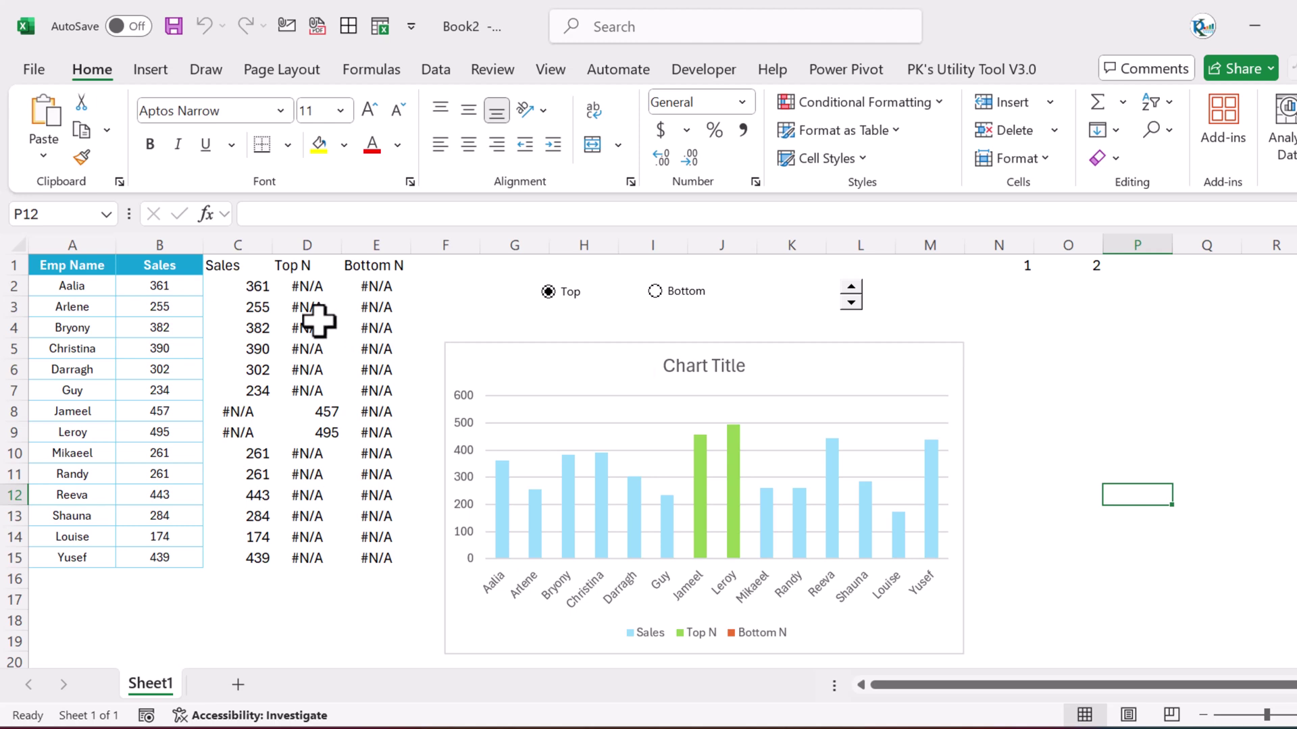
Hide columns C through E
drag(233, 244, 367, 282)
right_click(367, 282)
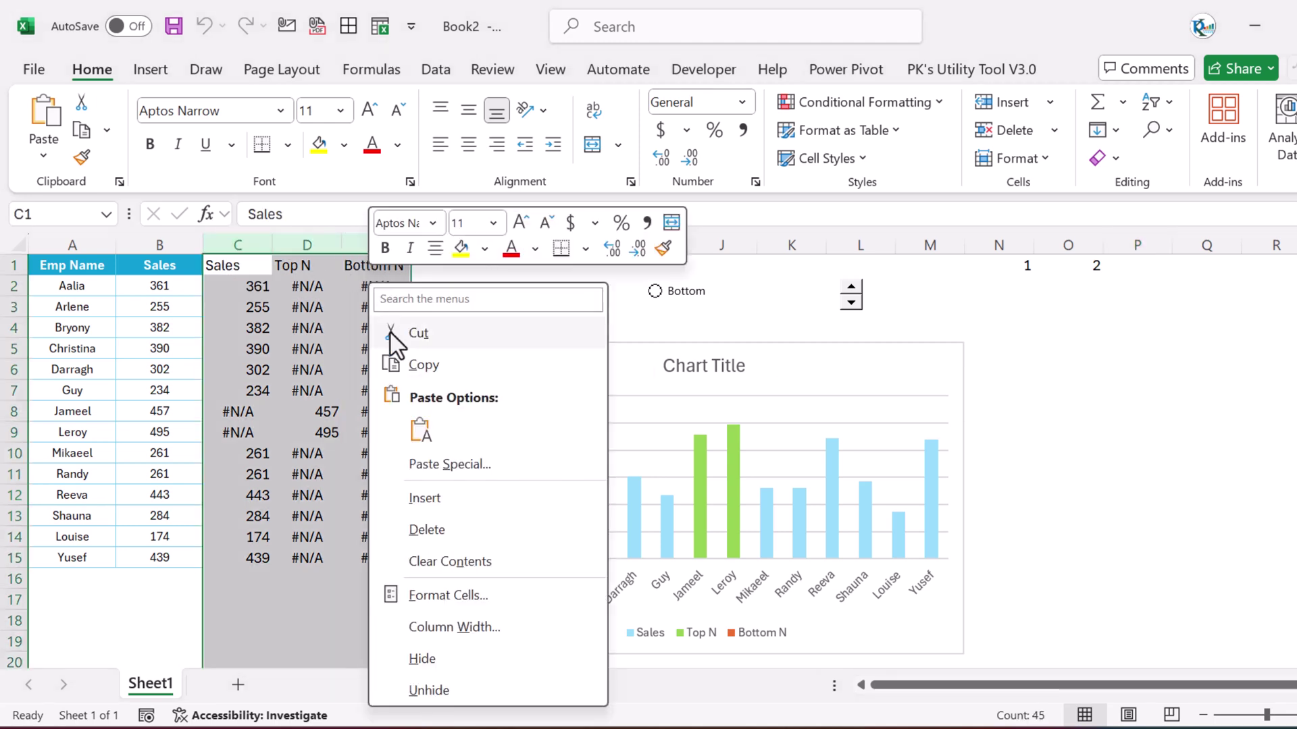
click(439, 659)
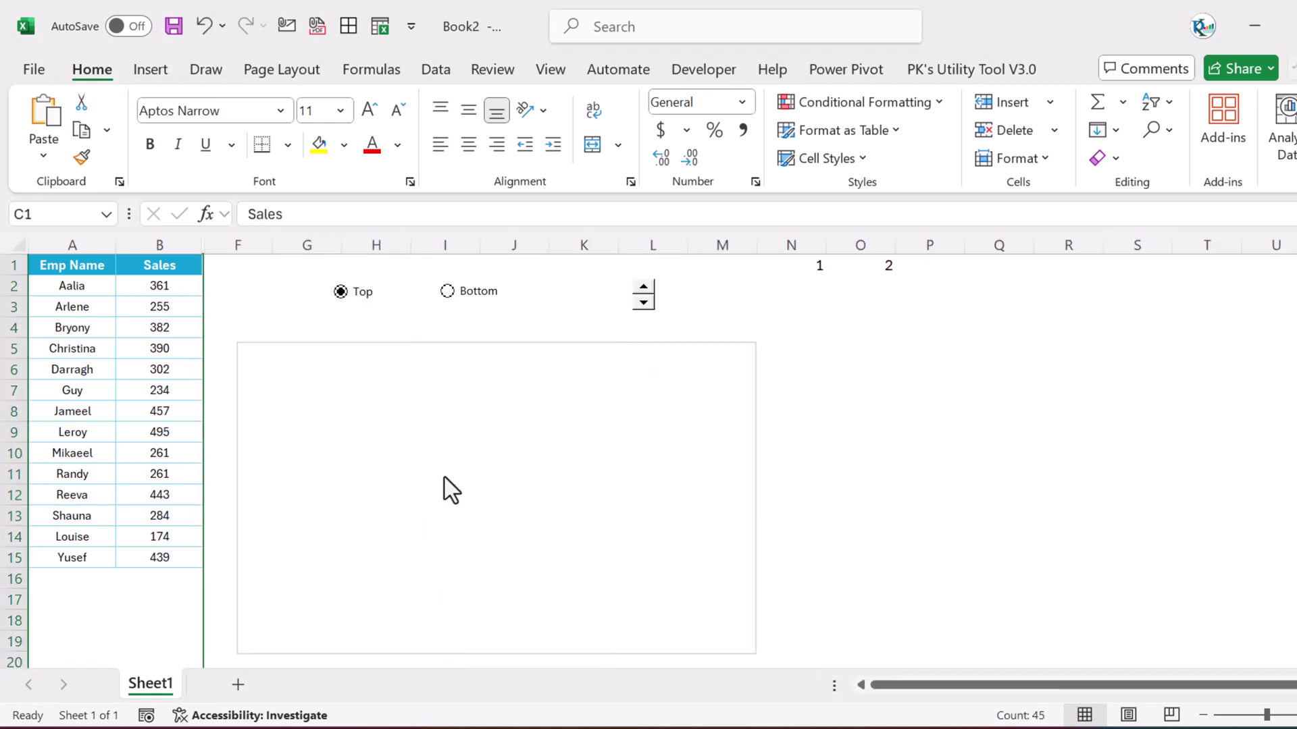
click(411, 343)
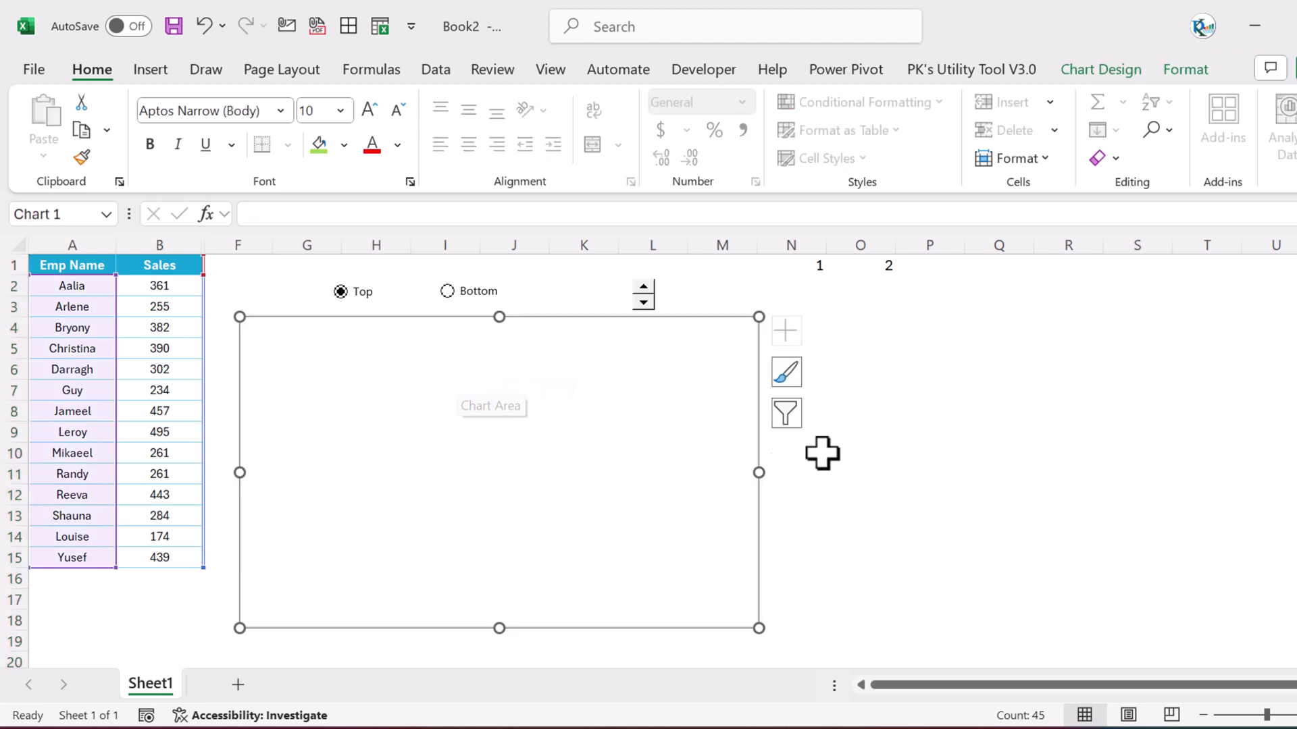
click(882, 439)
Set the chart to show data in hidden rows and columns, and widen it
right_click(585, 391)
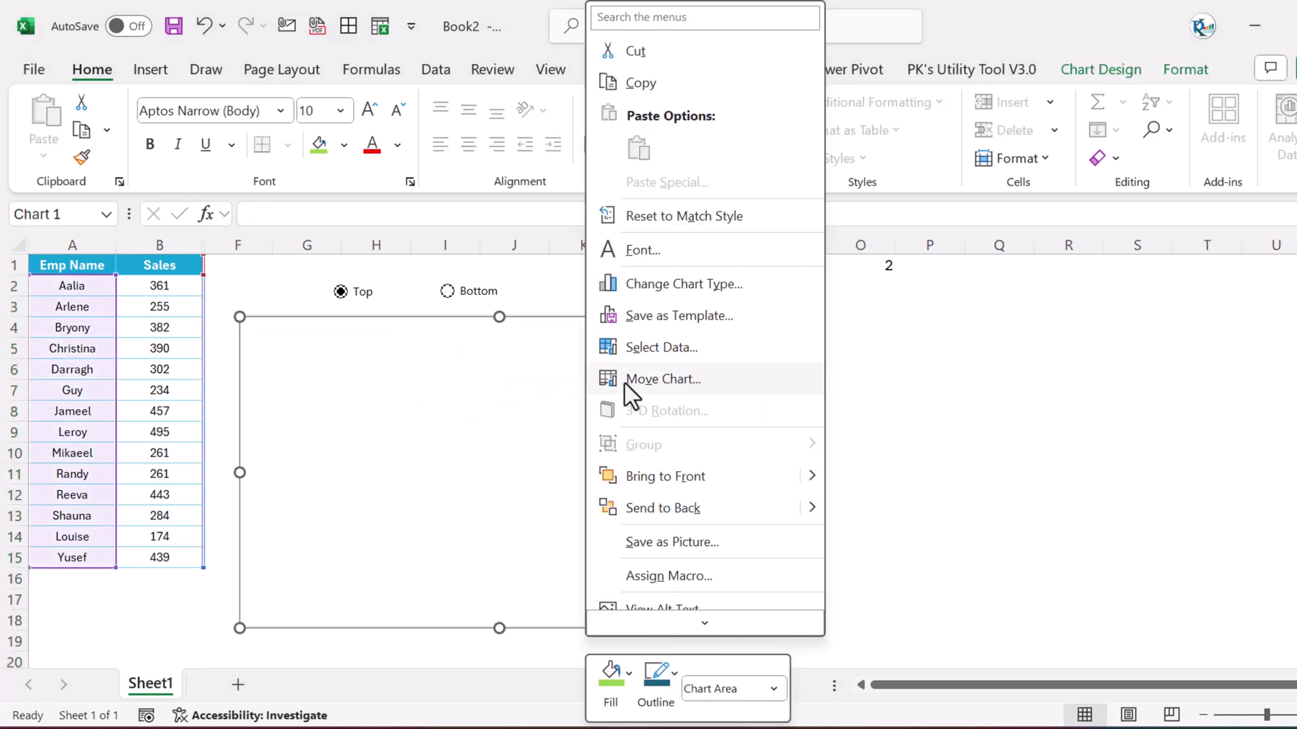
click(665, 350)
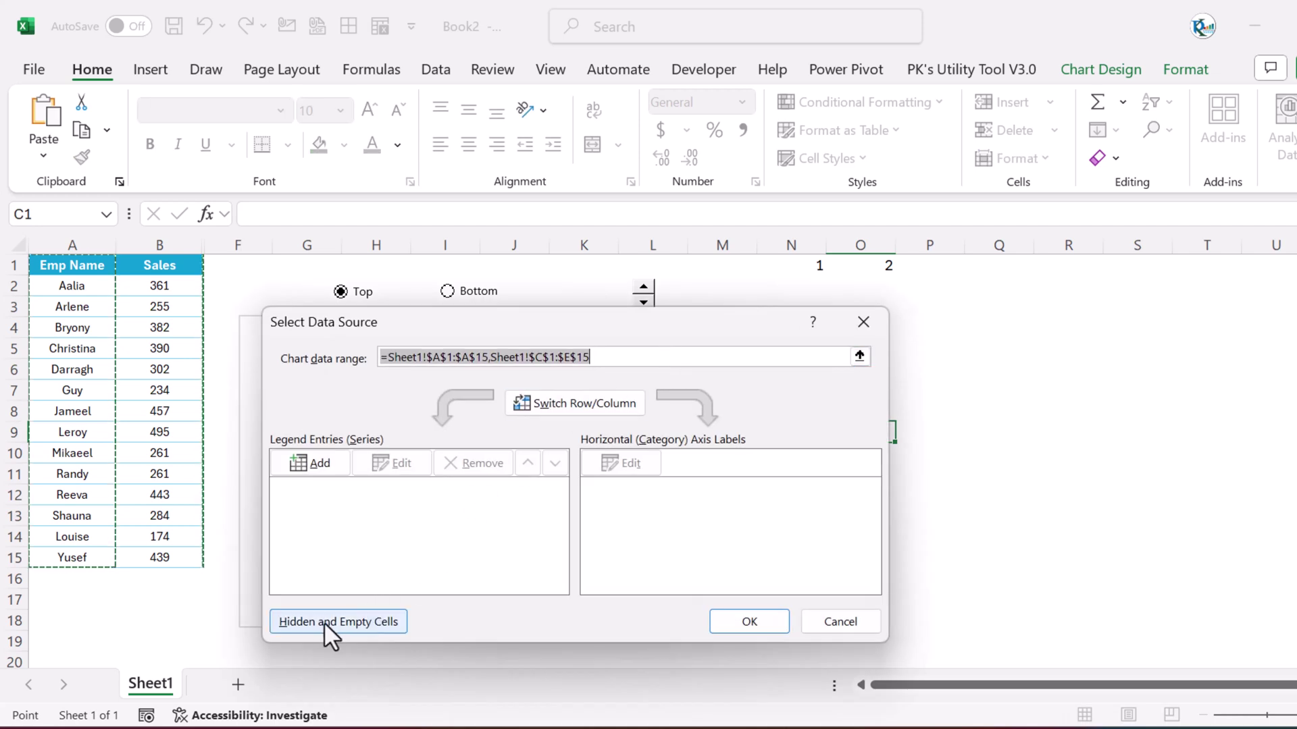
click(380, 625)
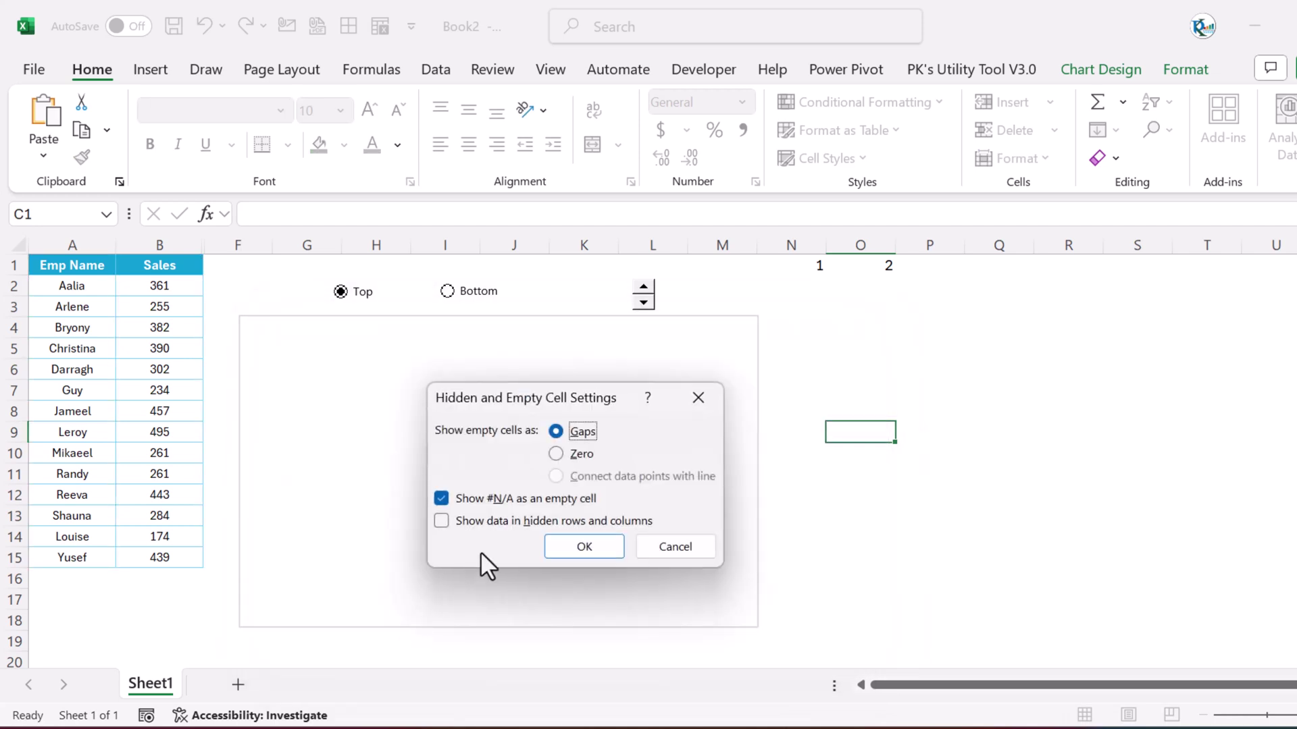
click(480, 521)
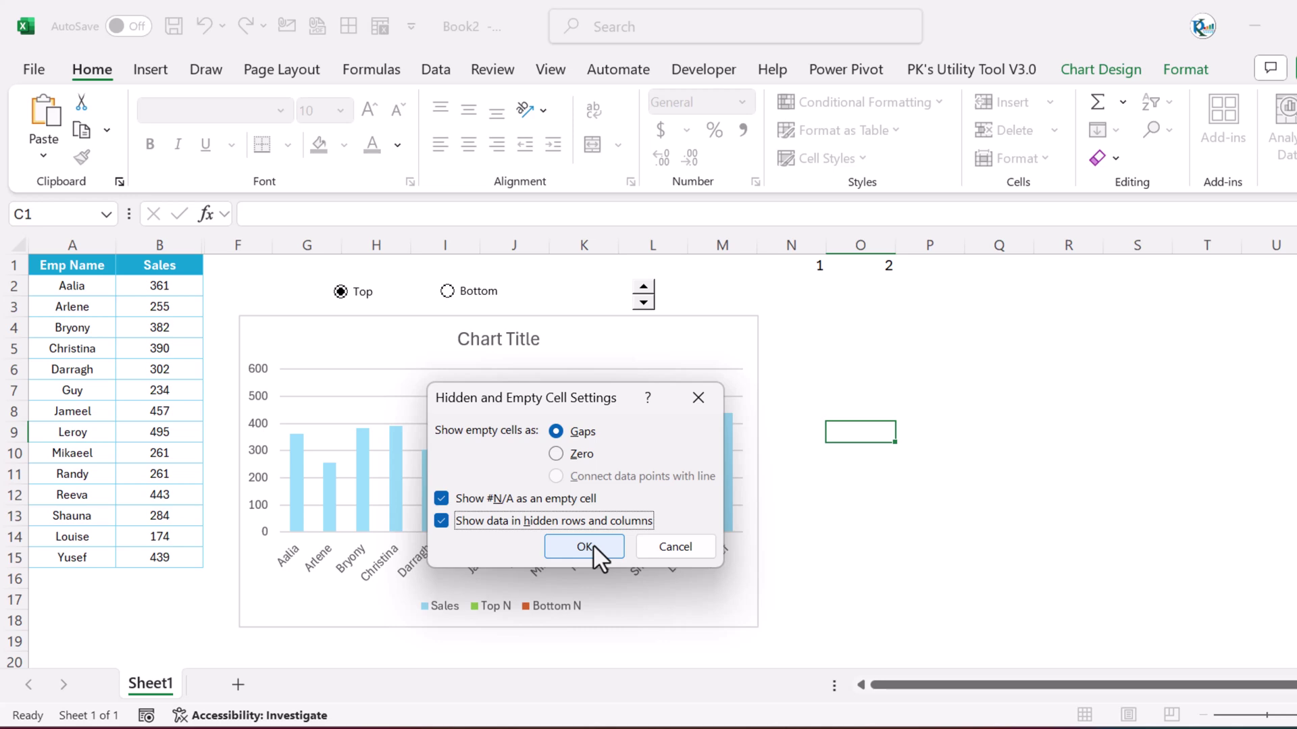
click(593, 544)
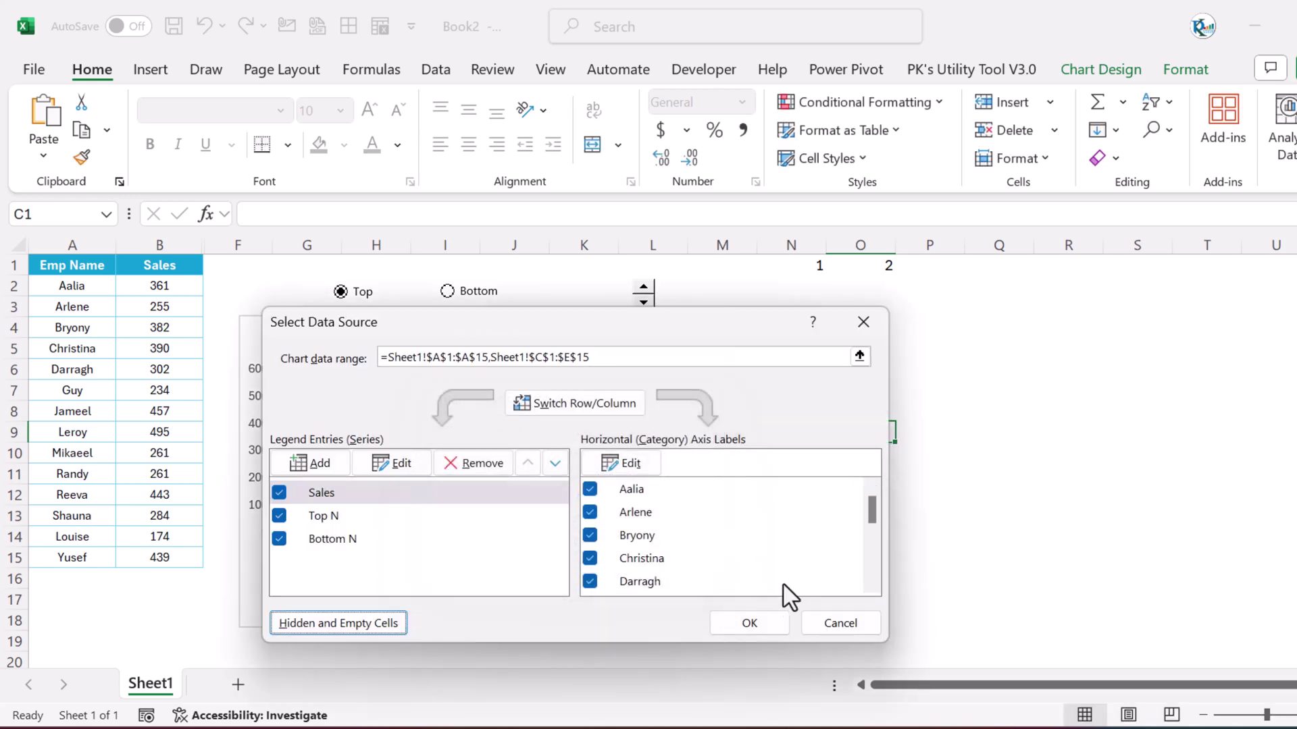
click(750, 623)
drag(758, 473, 1022, 477)
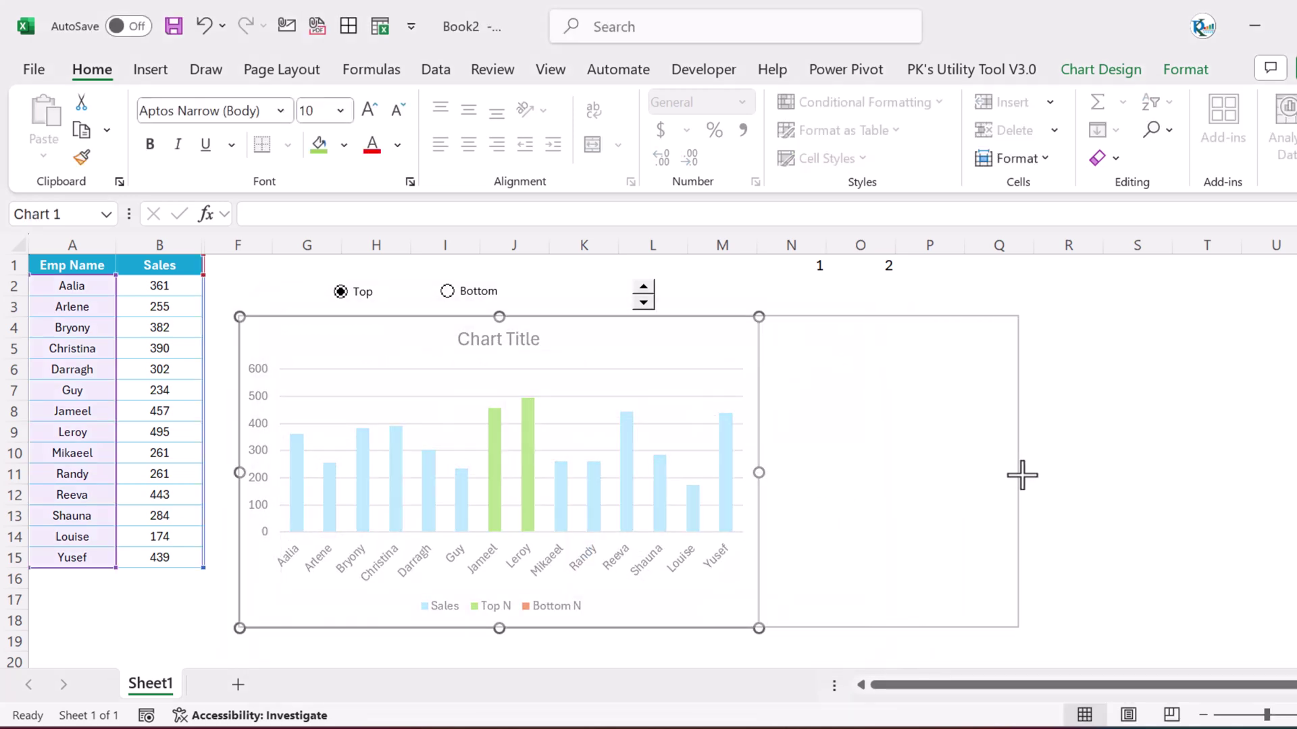
Delete the chart legend
click(685, 607)
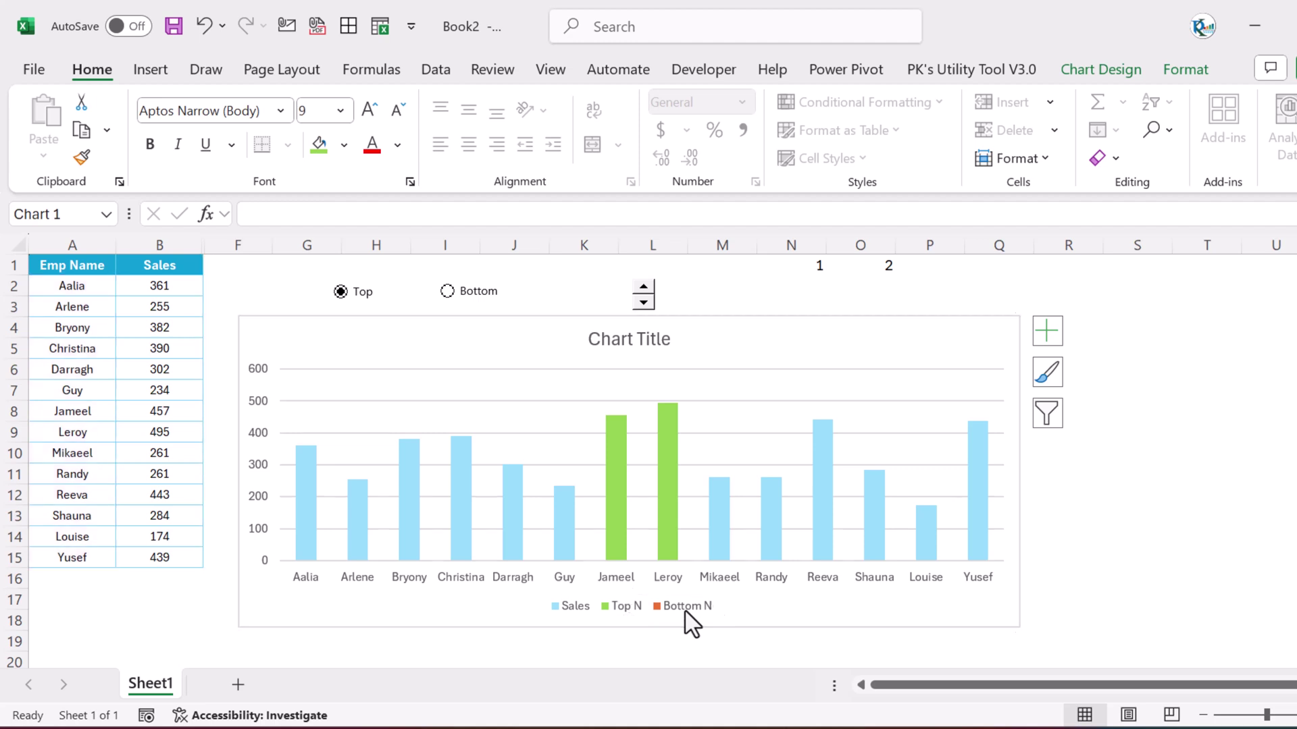
key(Delete)
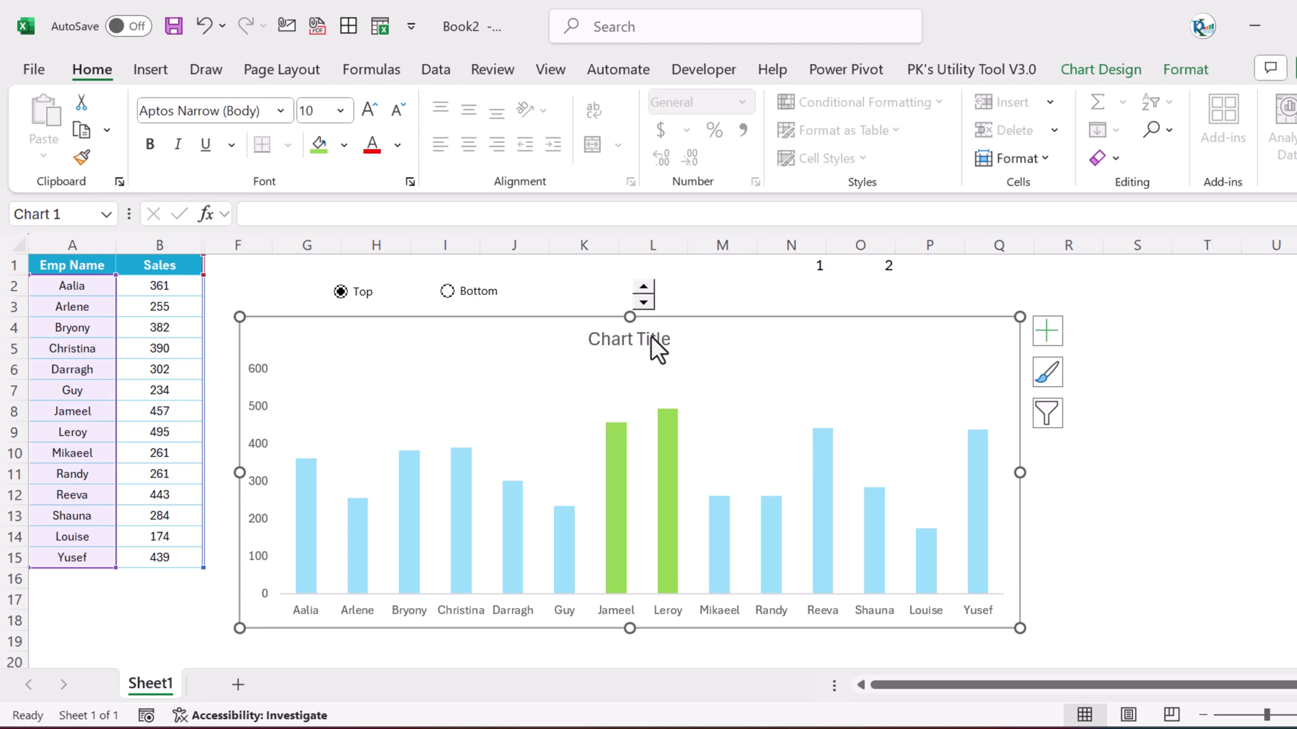
click(1136, 514)
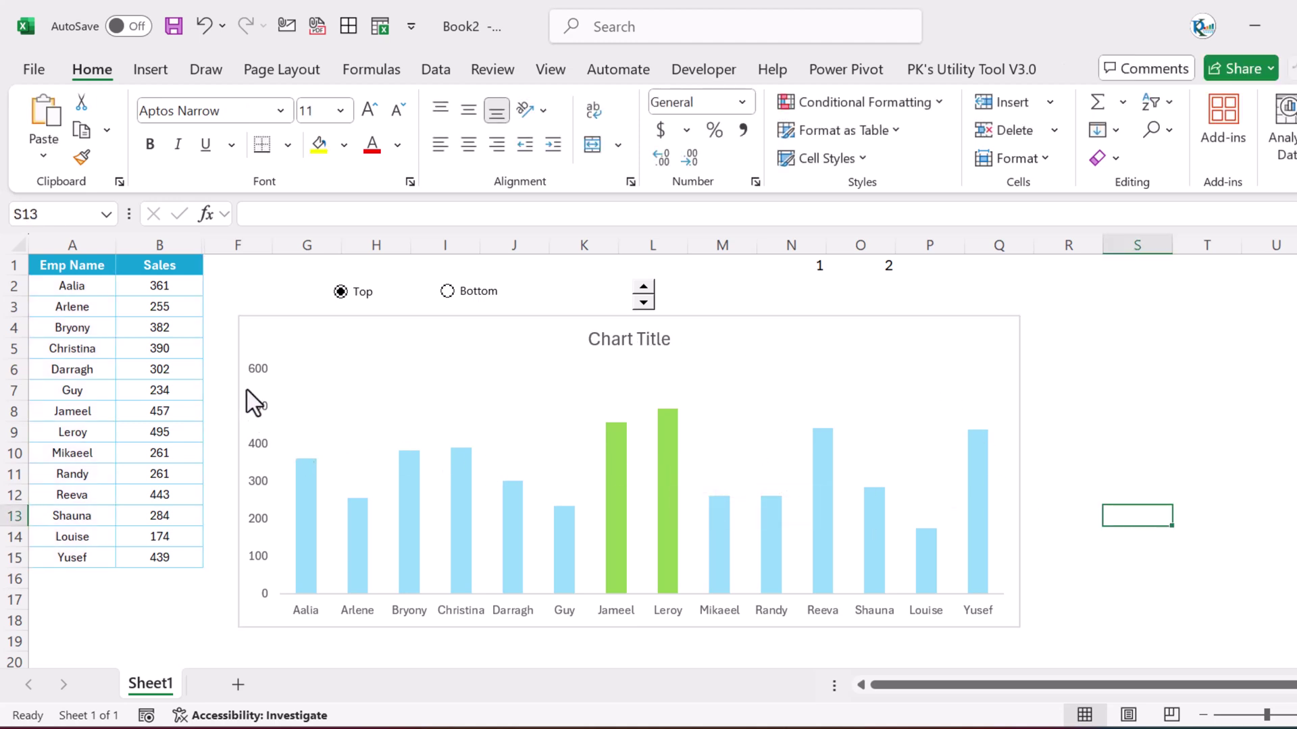
Copy Sales range B1:B15 and paste it into the chart as a new series
drag(159, 273, 159, 557)
key(ctrl+c)
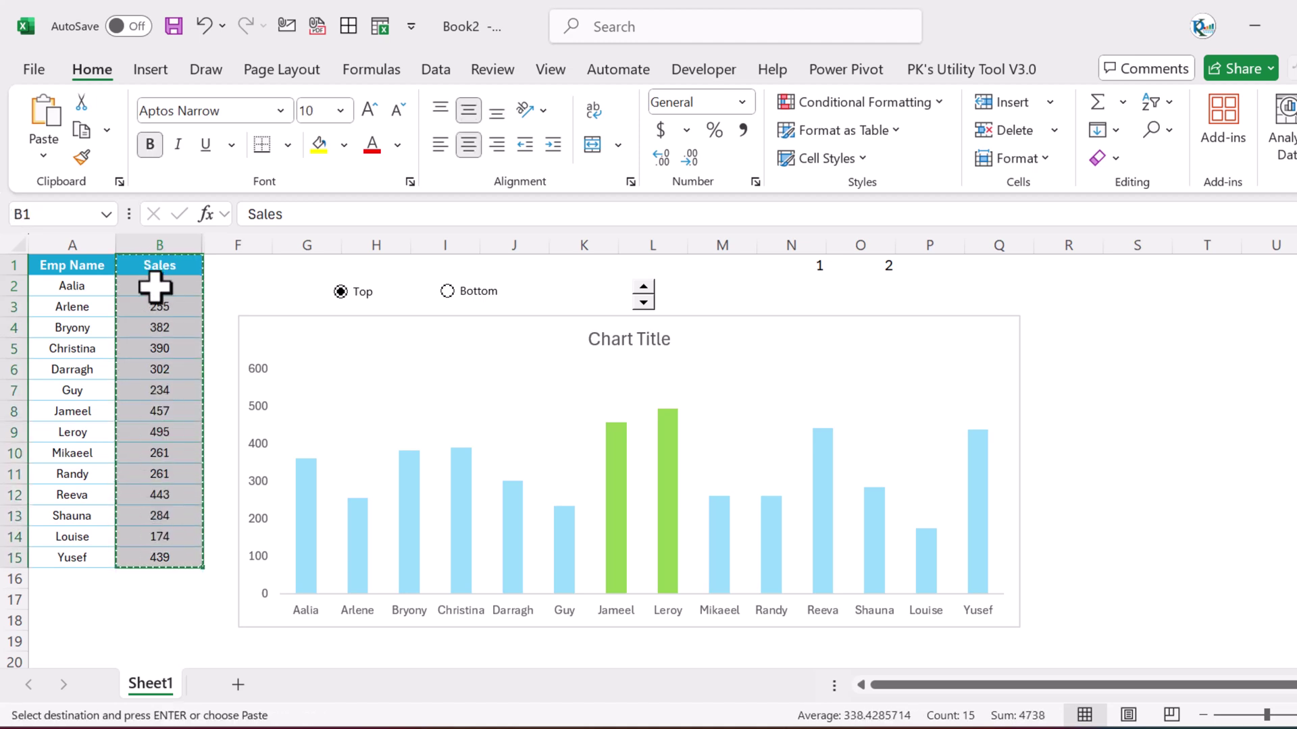
click(398, 323)
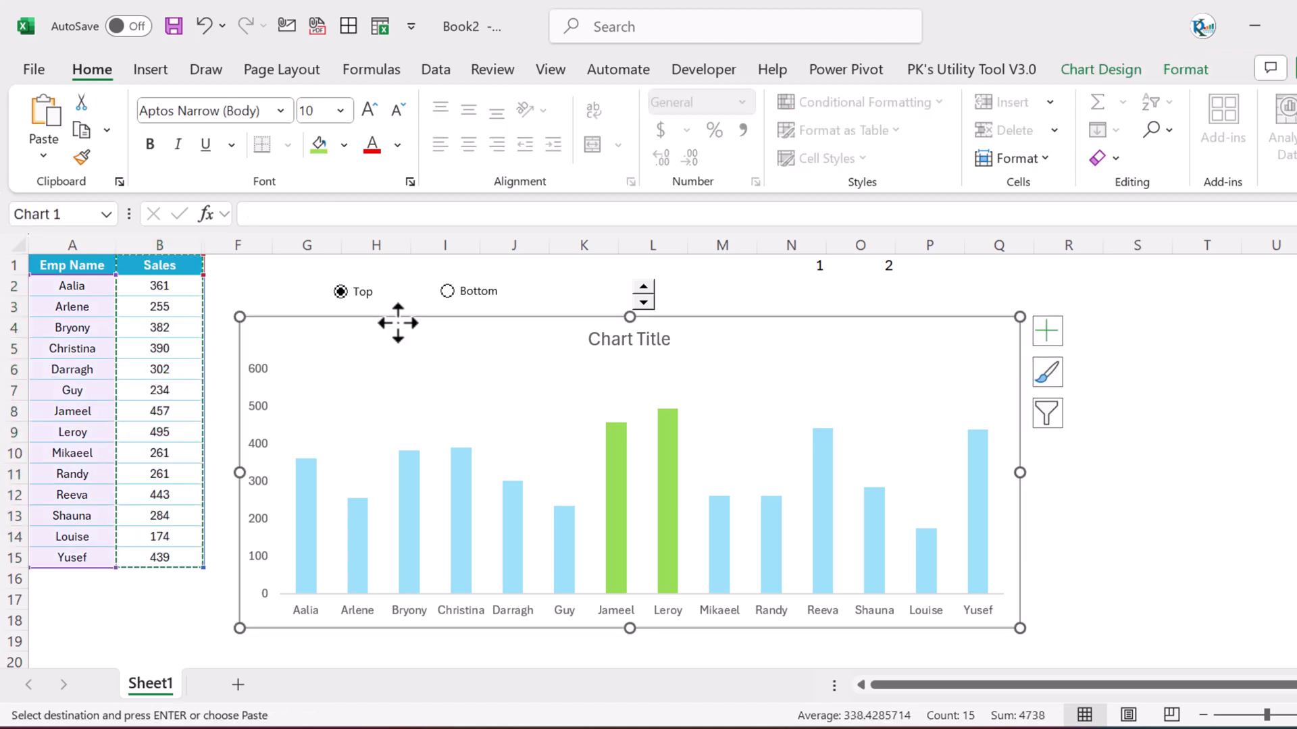
key(ctrl+v)
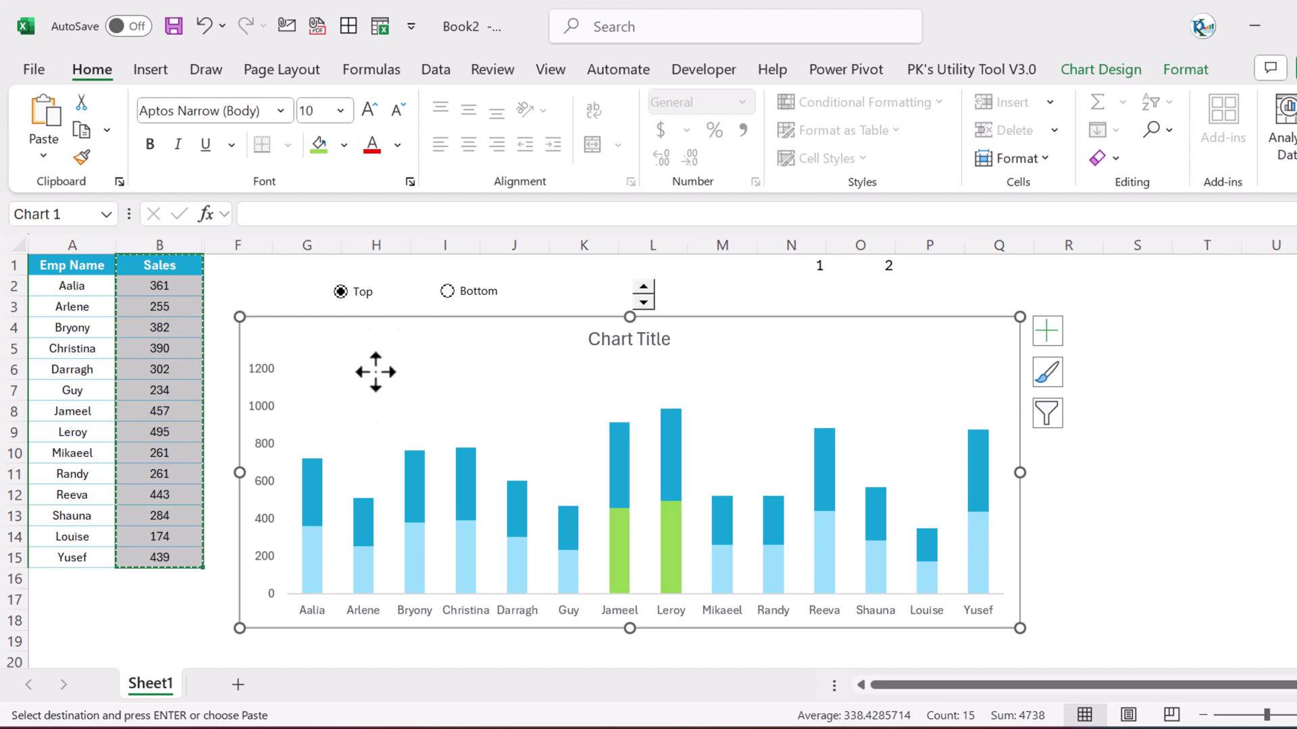
right_click(671, 439)
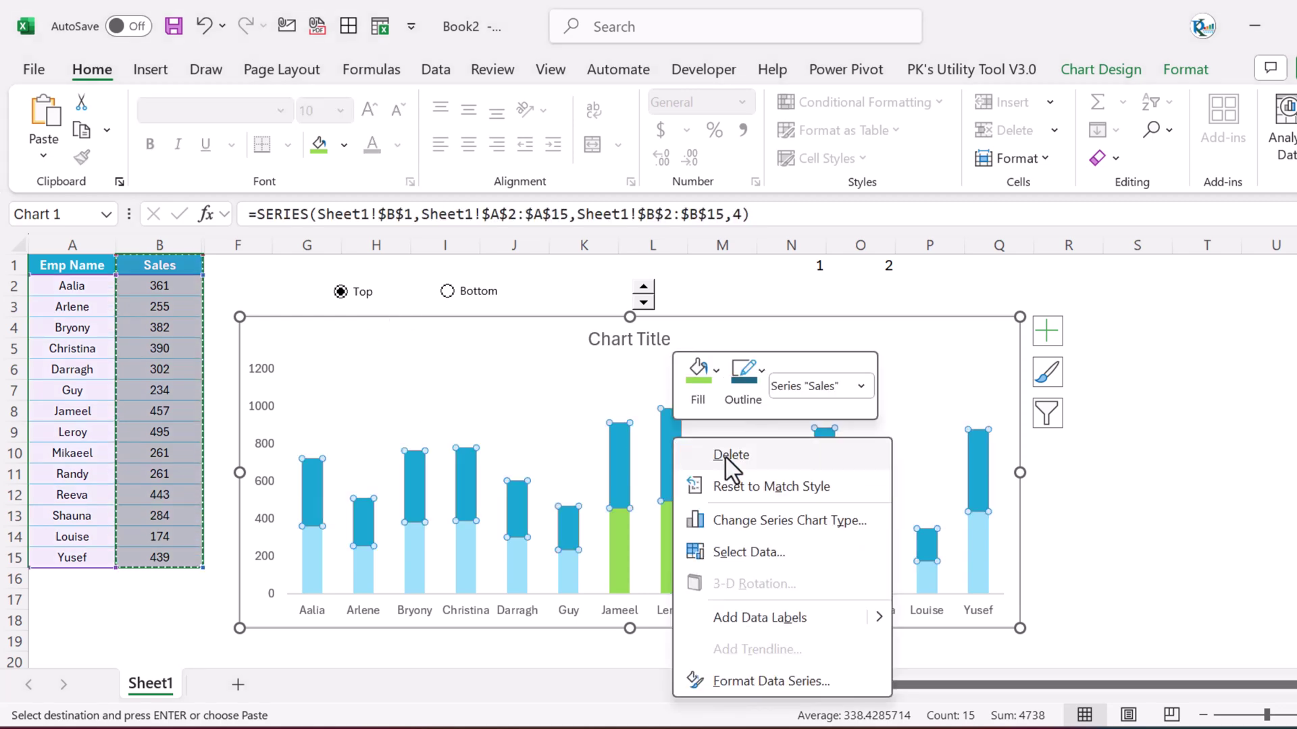
Set the second Sales series to Line with Markers in the Combo chart settings
click(840, 524)
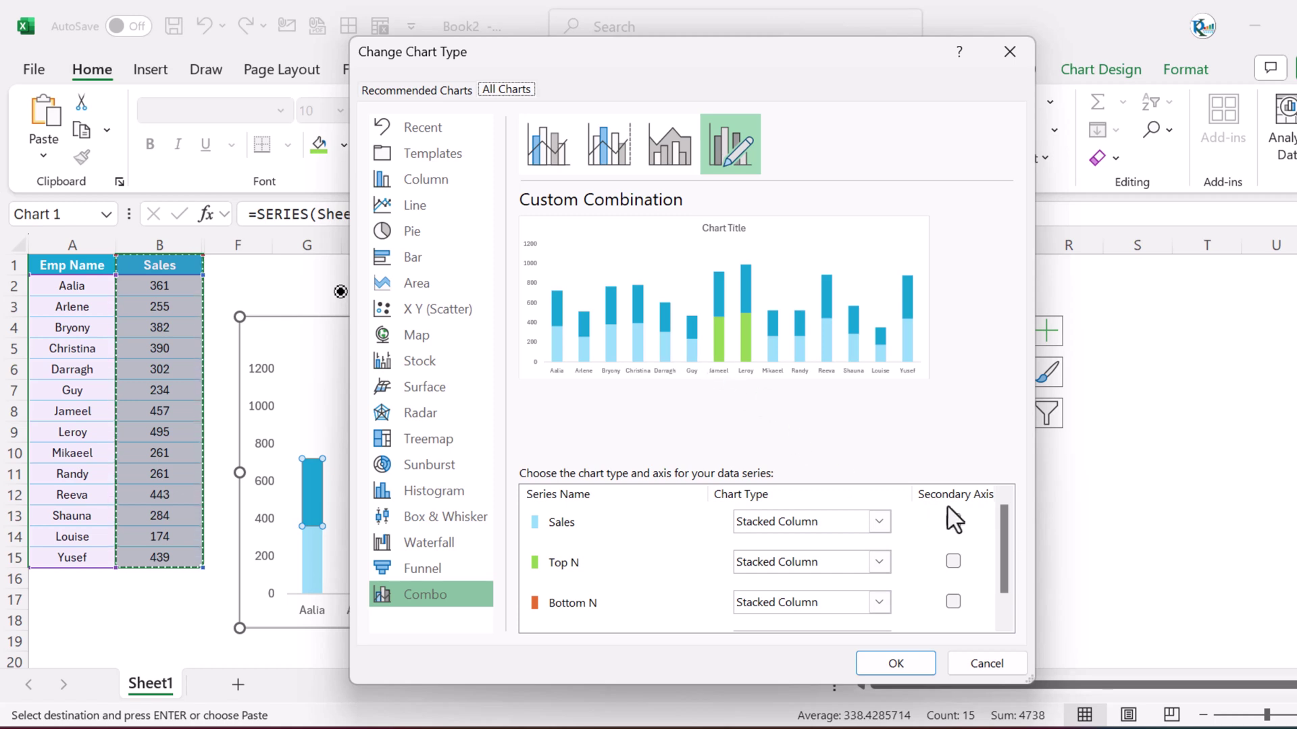
scroll(1011, 570, down, 2)
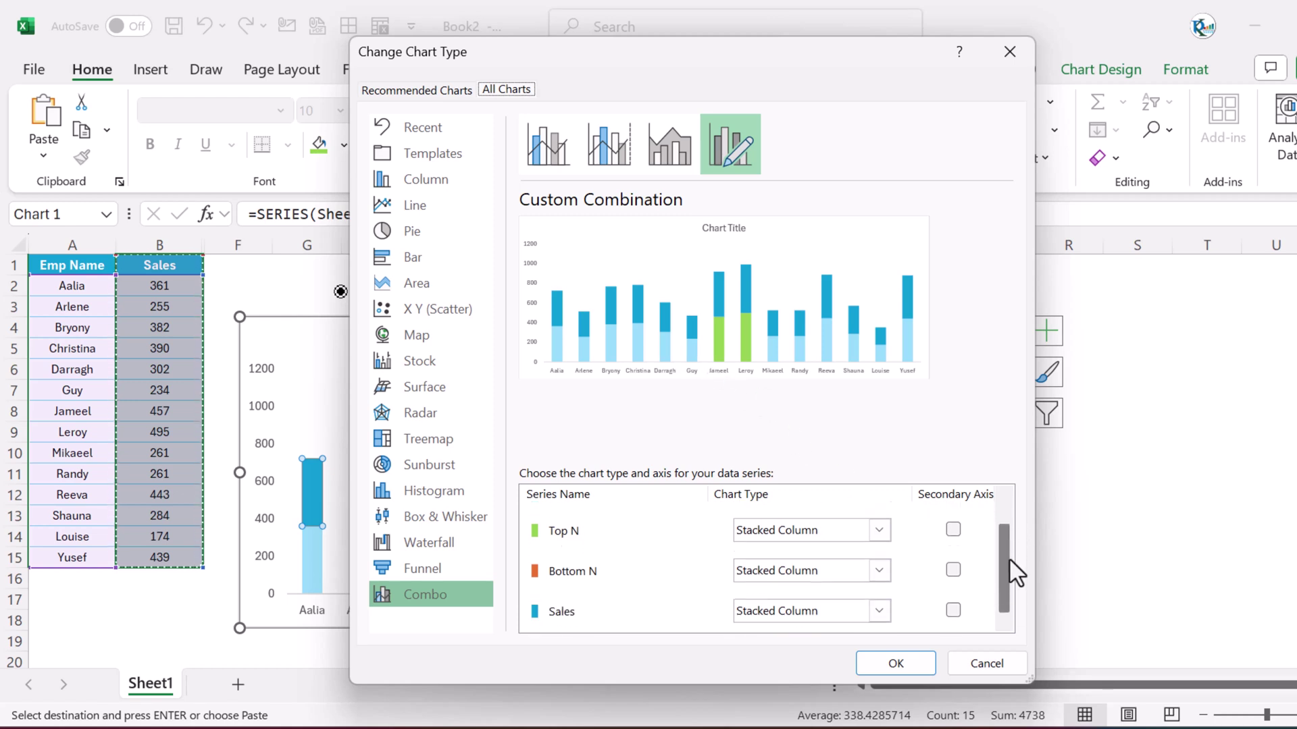
click(880, 611)
click(946, 399)
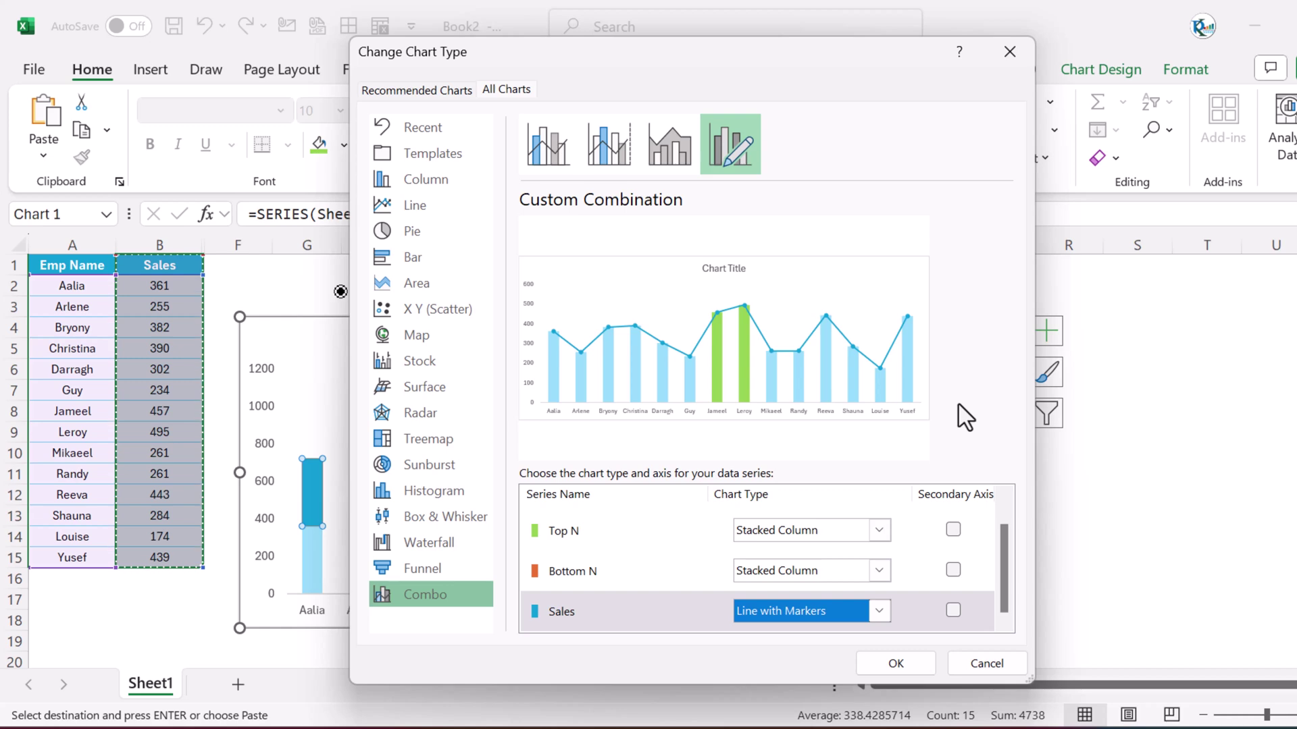
click(897, 665)
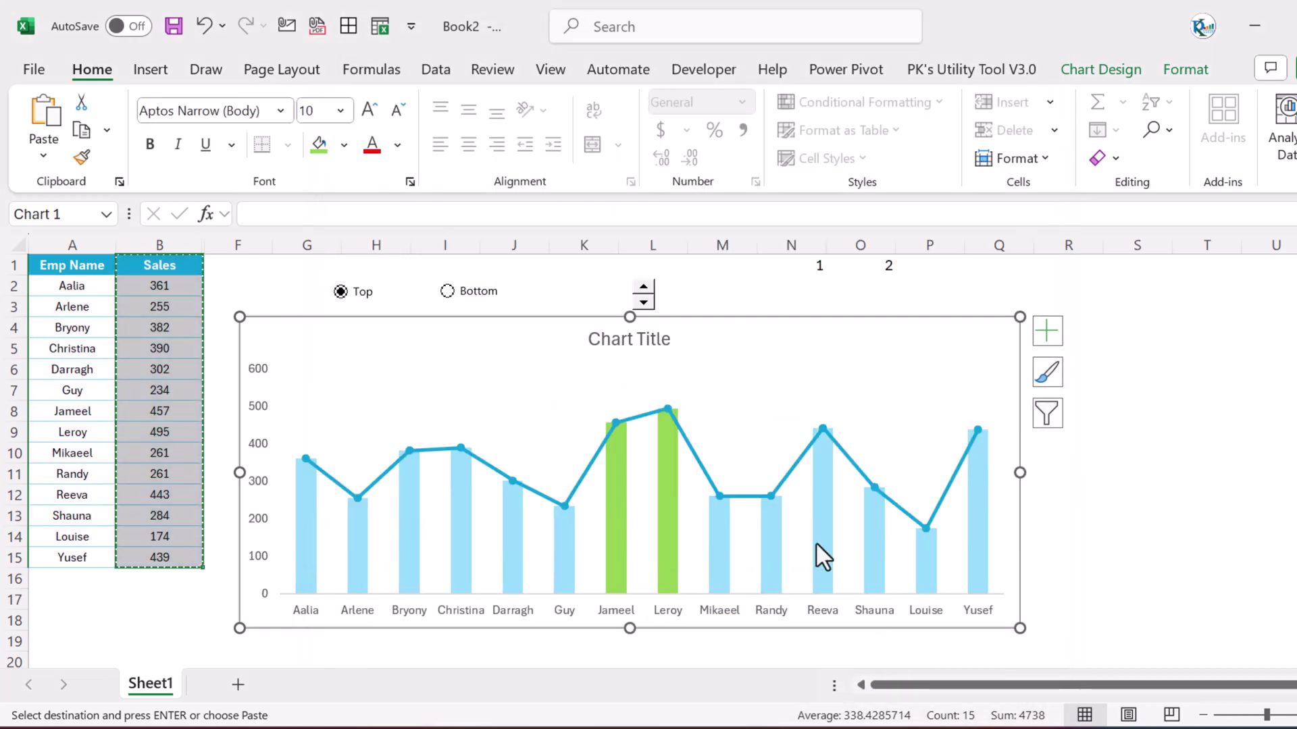
click(699, 459)
Add data labels to the Sales line and position them Above
right_click(700, 461)
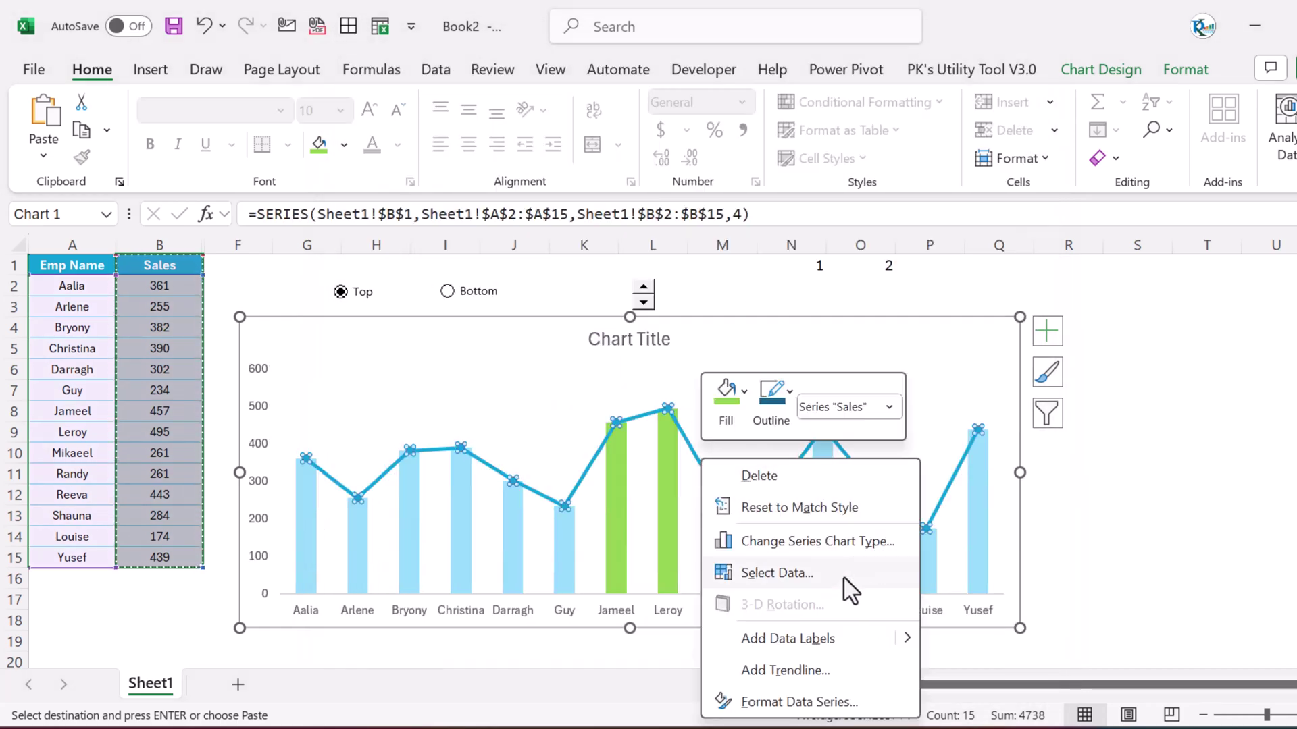
click(823, 642)
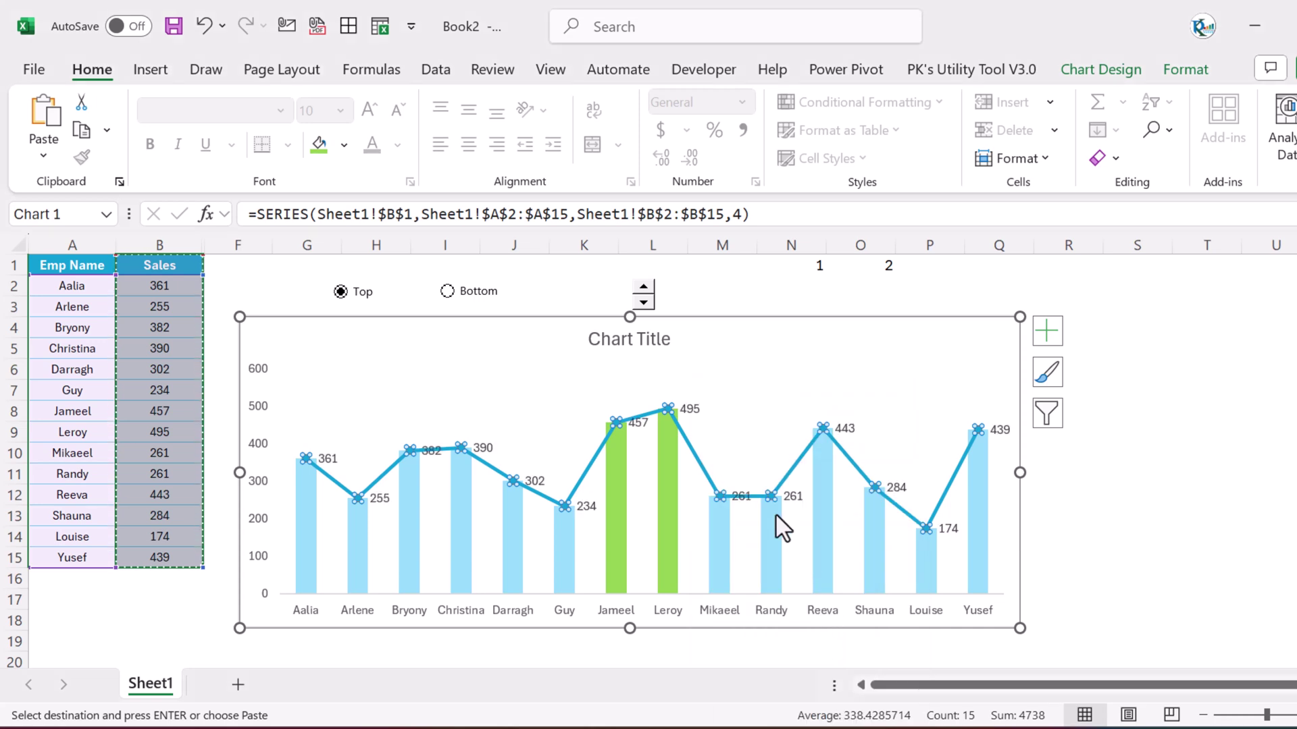
click(792, 499)
right_click(868, 492)
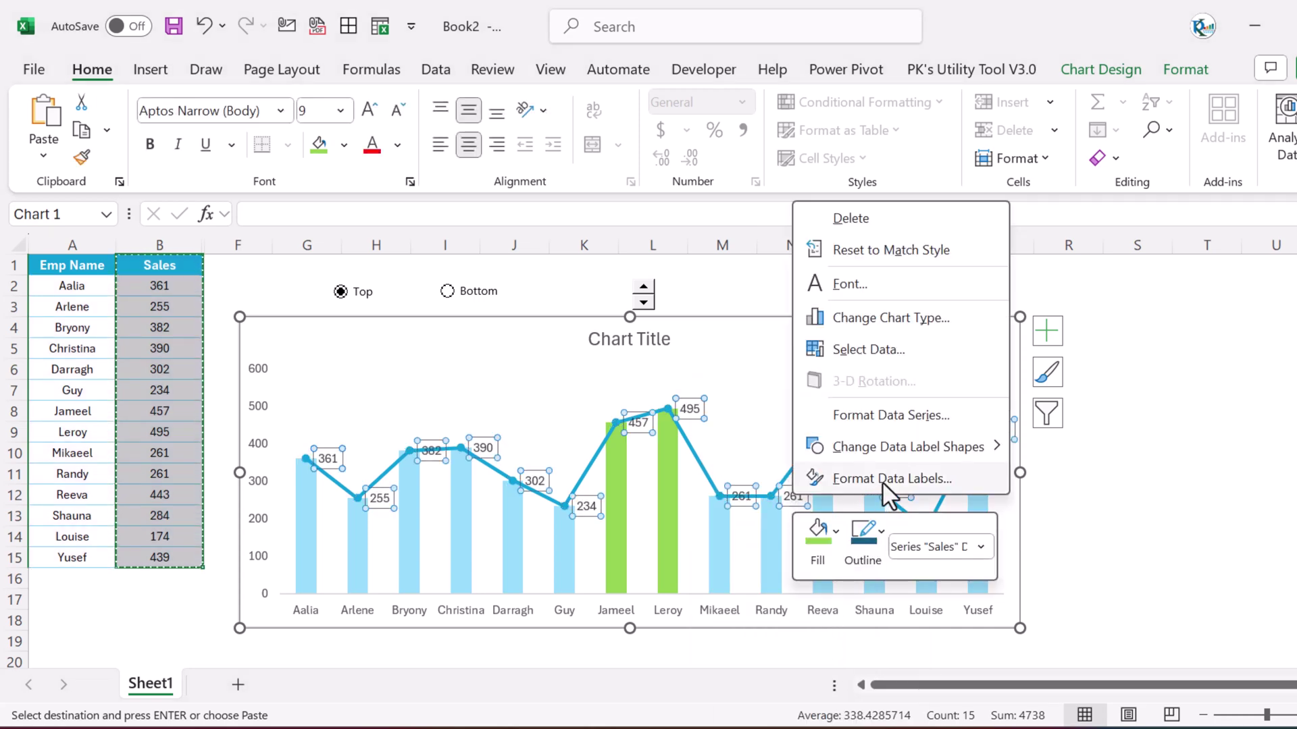
key(Escape)
key(ctrl+1)
scroll(1160, 497, down, 5)
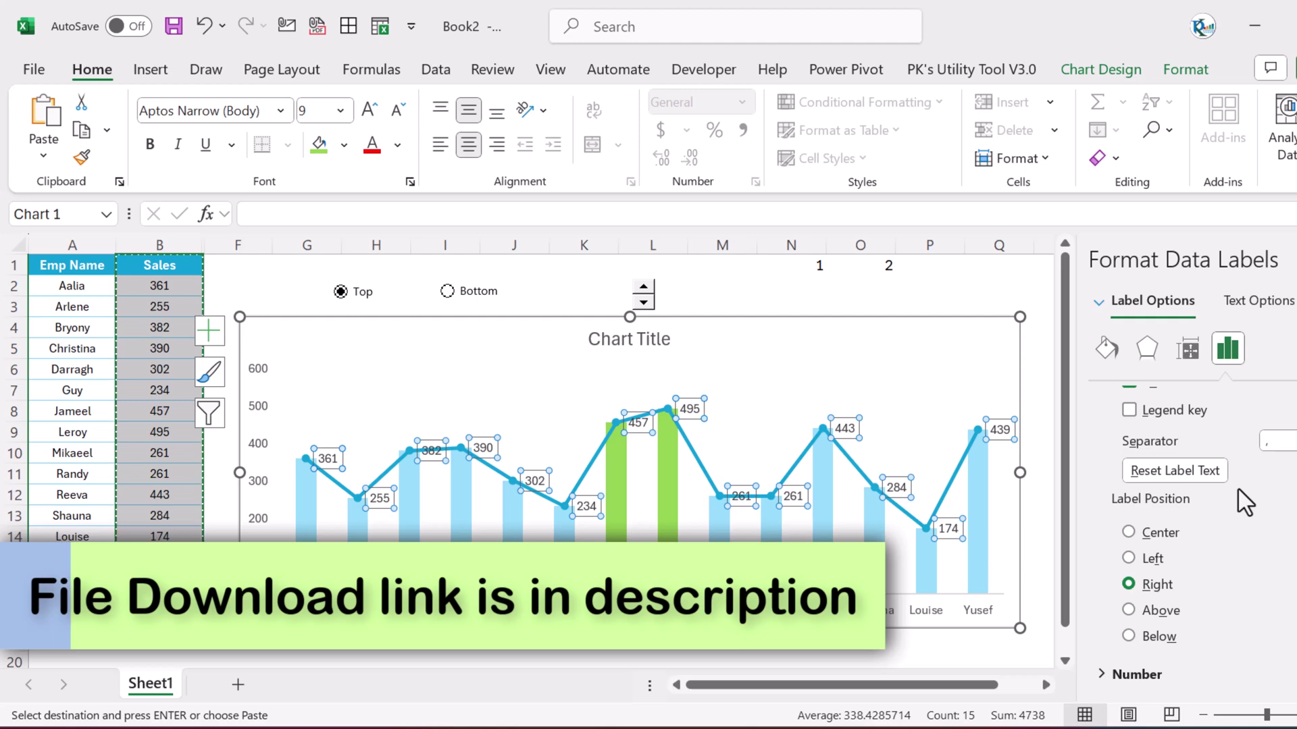
click(1162, 611)
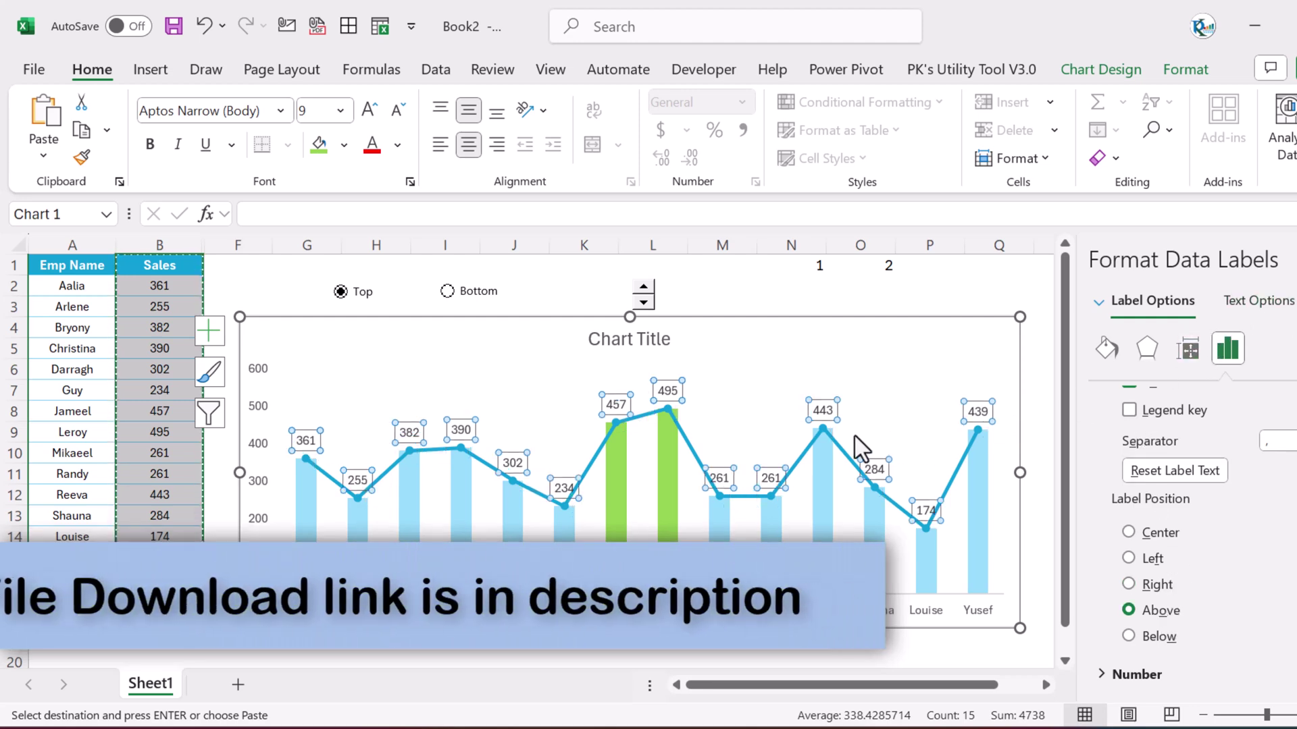
Format the Sales line series with No line and marker set to None
click(832, 440)
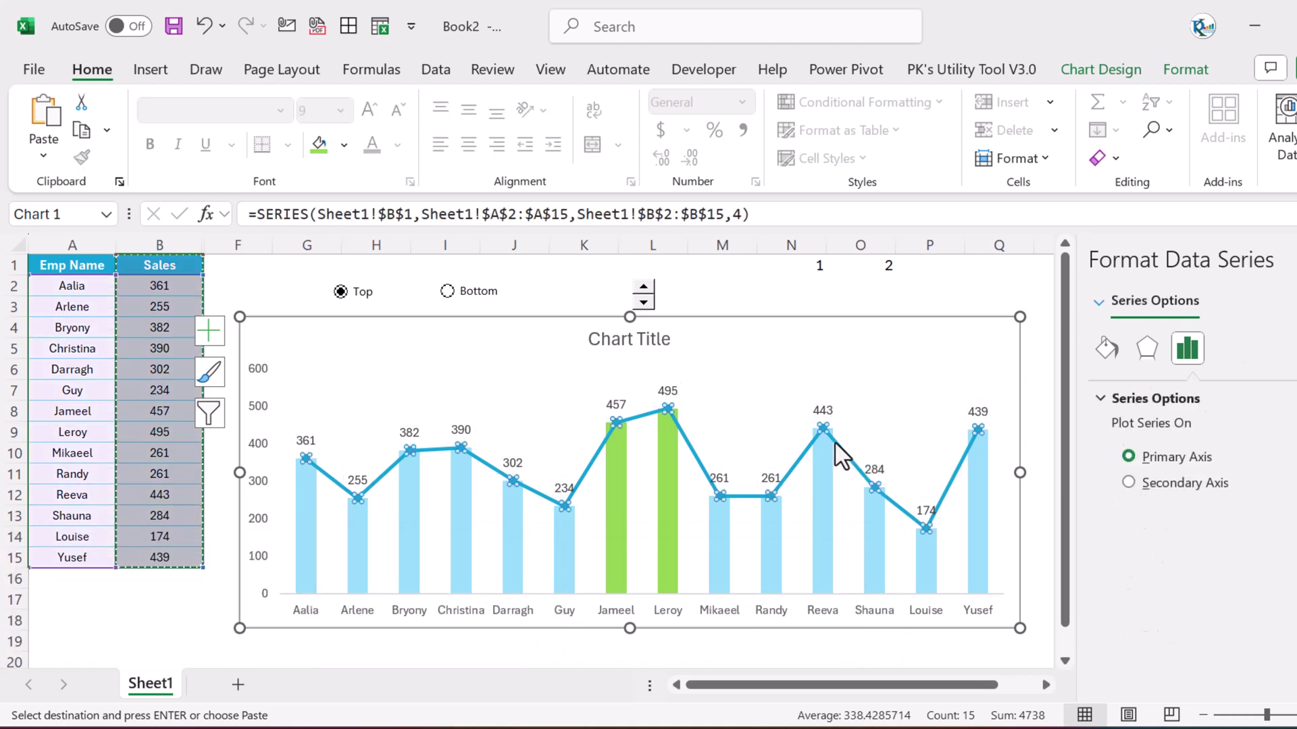
click(1105, 349)
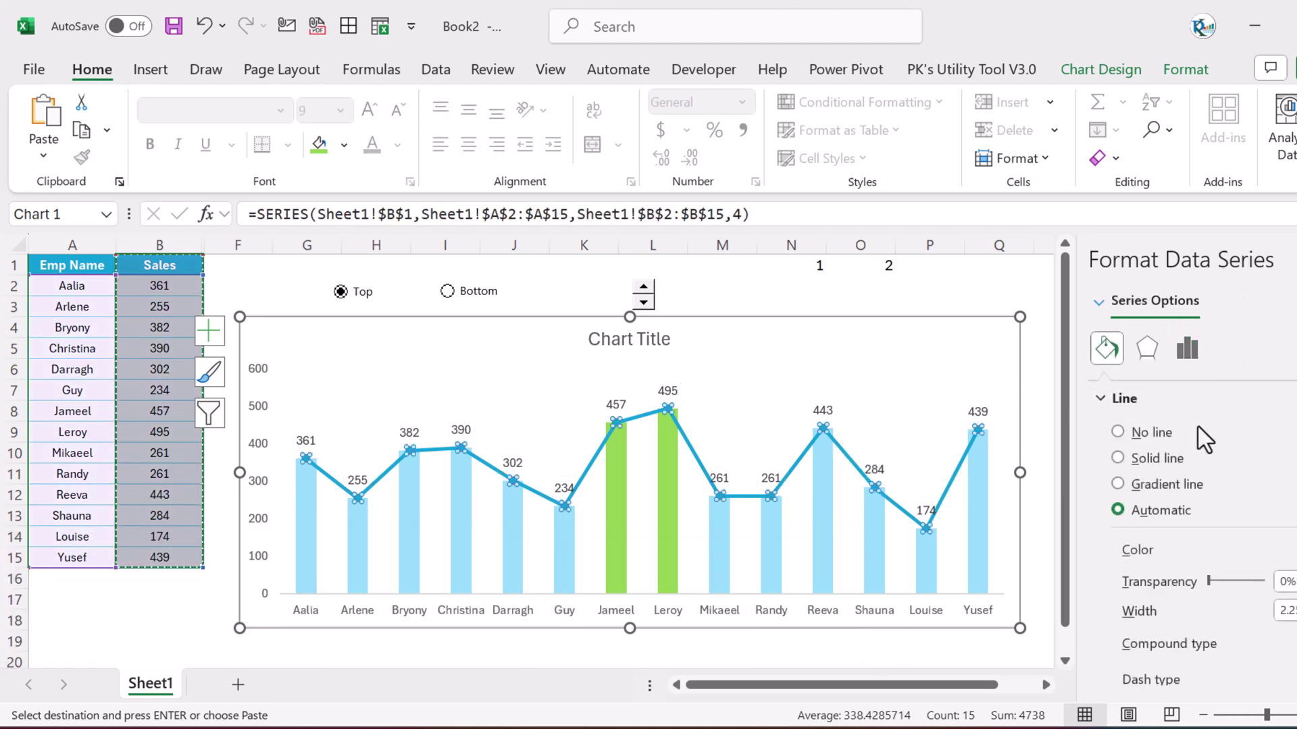
click(1151, 432)
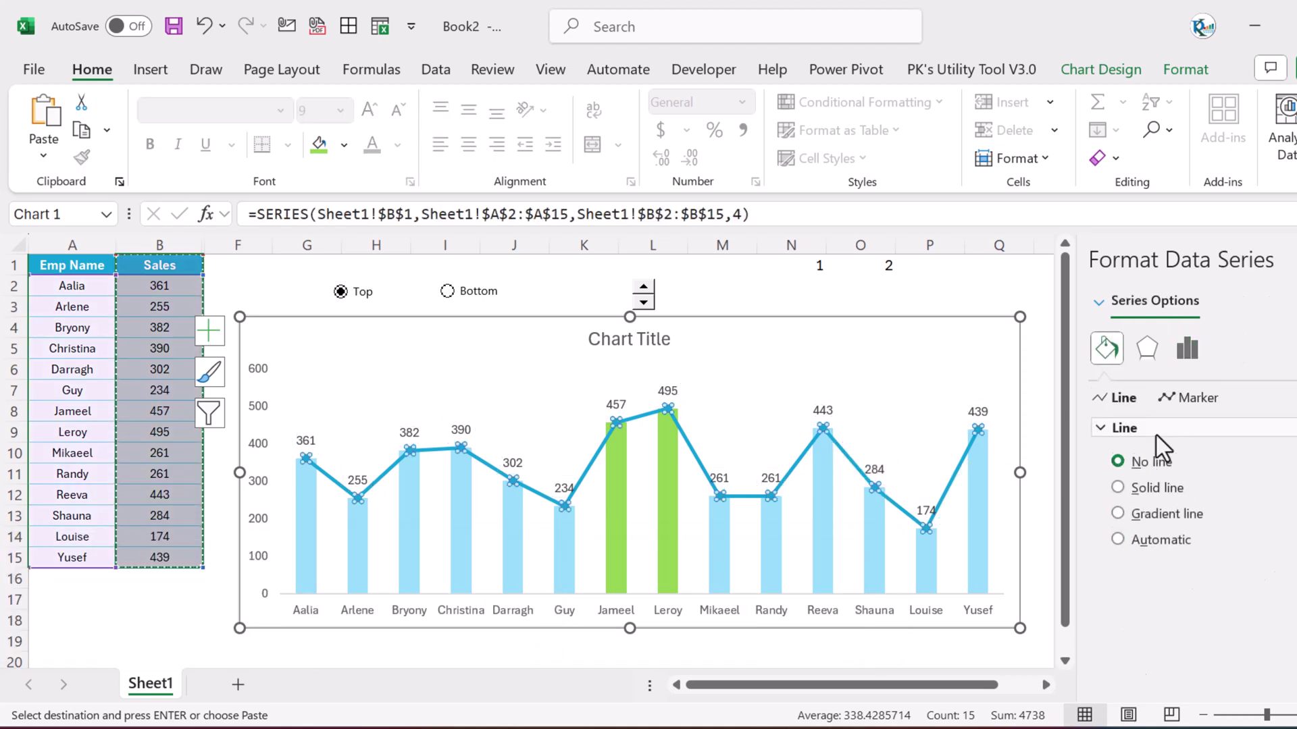
click(1192, 400)
click(1100, 427)
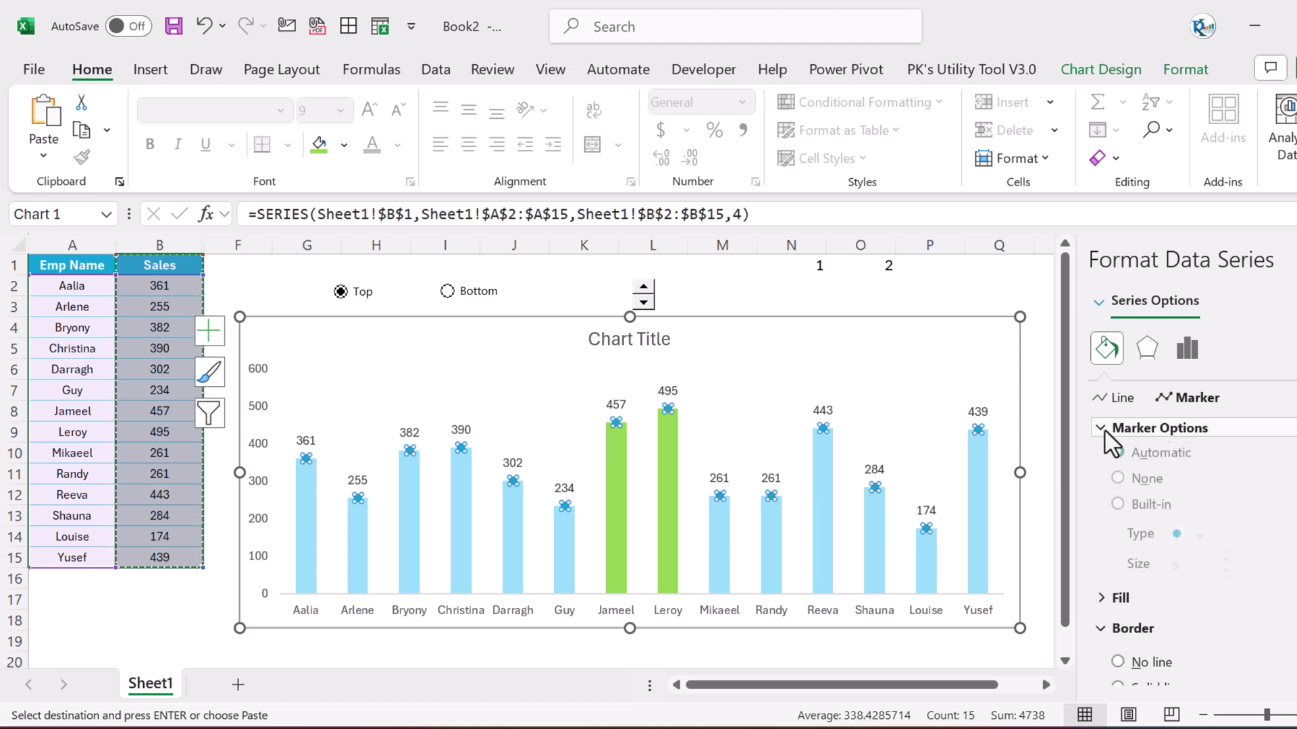
click(1134, 483)
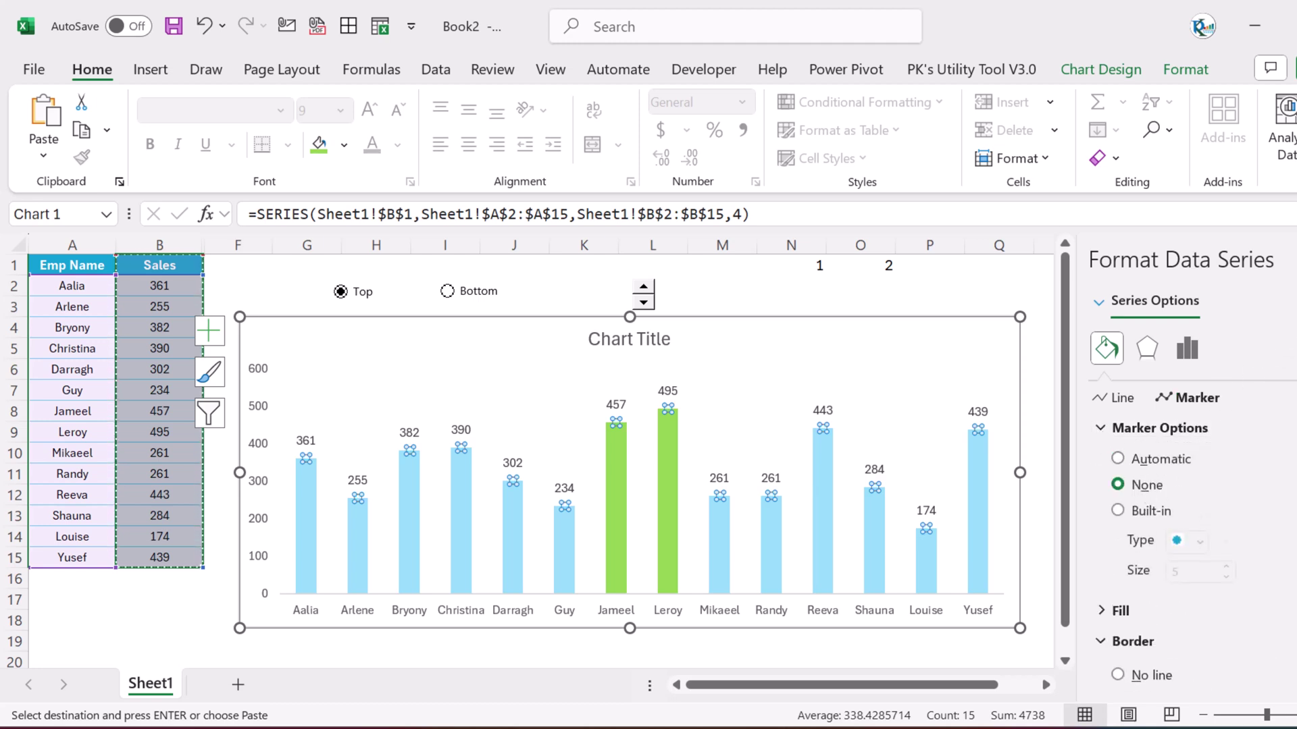
click(1161, 512)
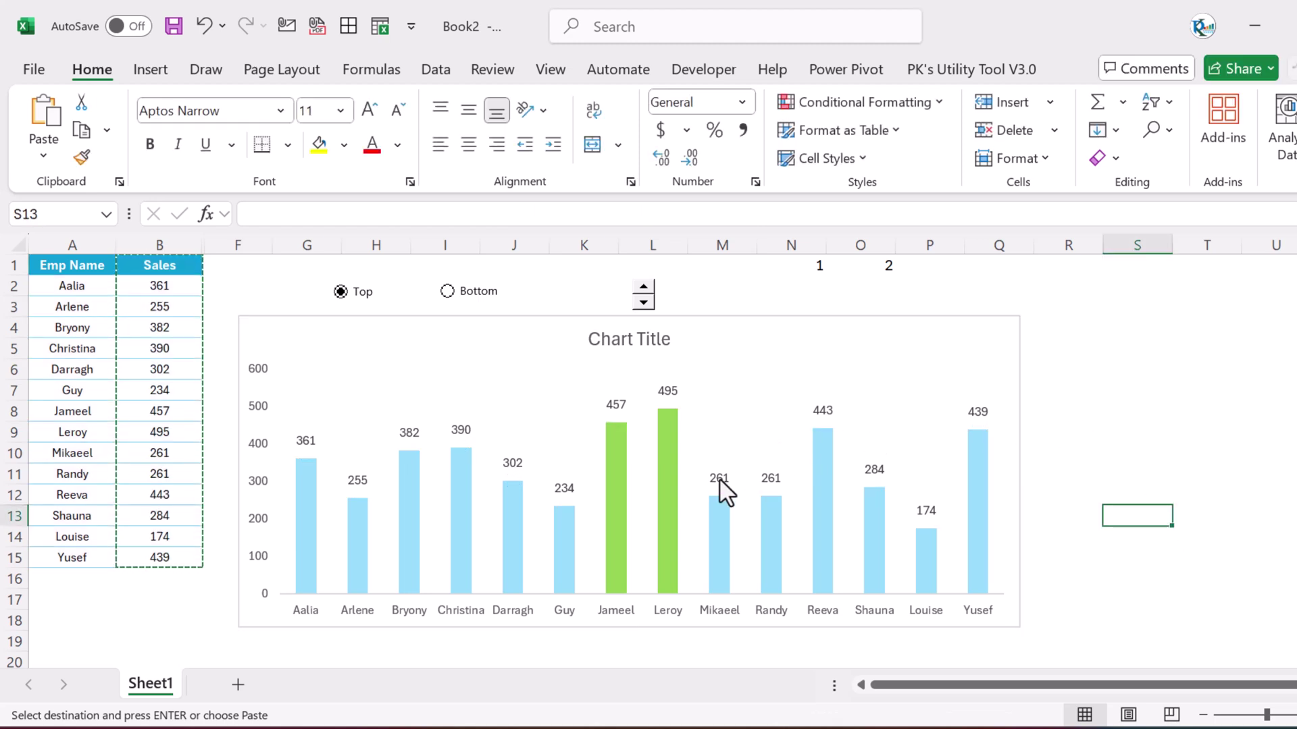
Select the Chart Title text and pick cell S1 for a title formula
click(629, 344)
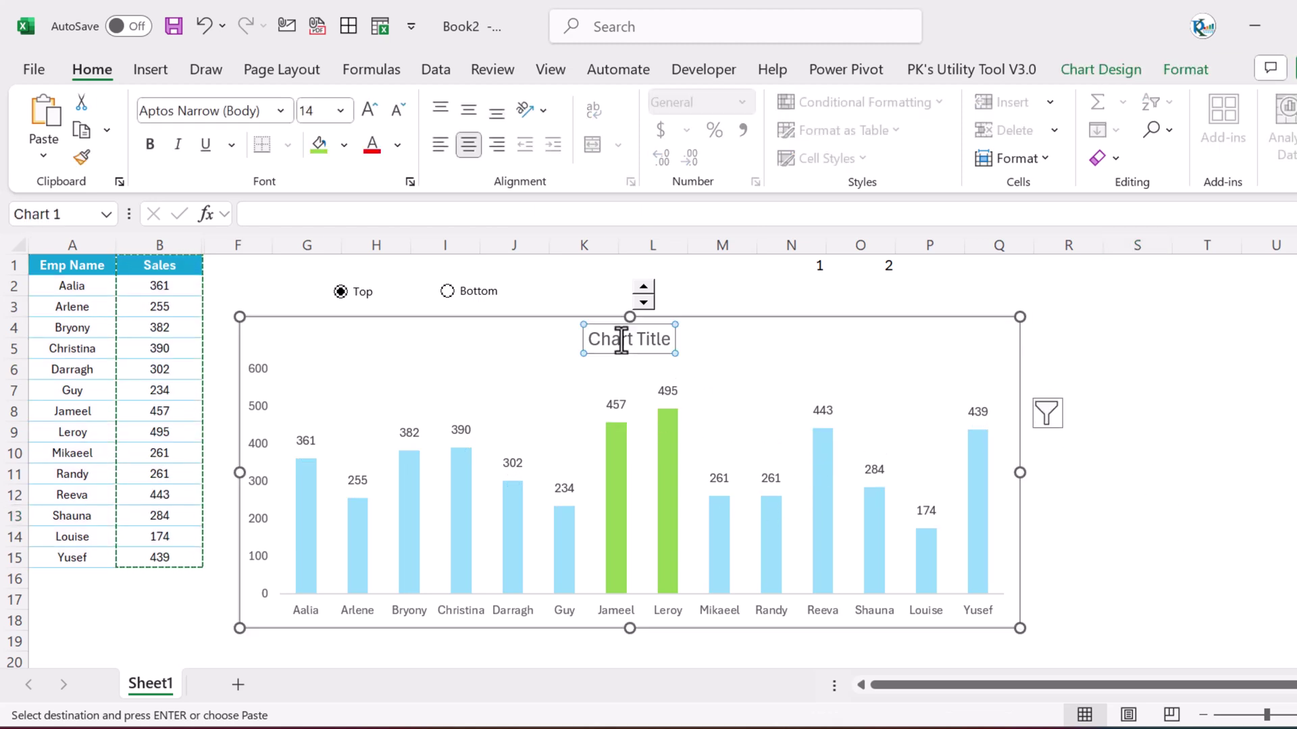
triple_click(640, 339)
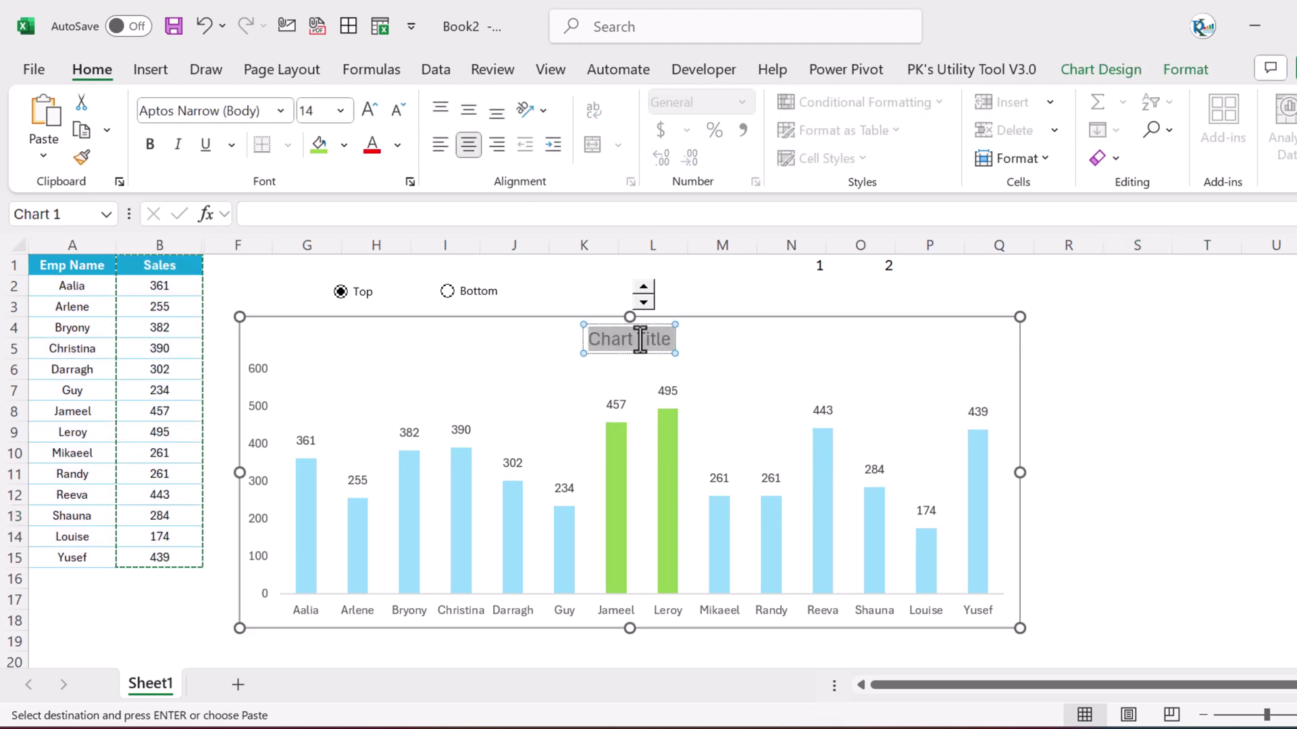
click(1083, 266)
click(1138, 264)
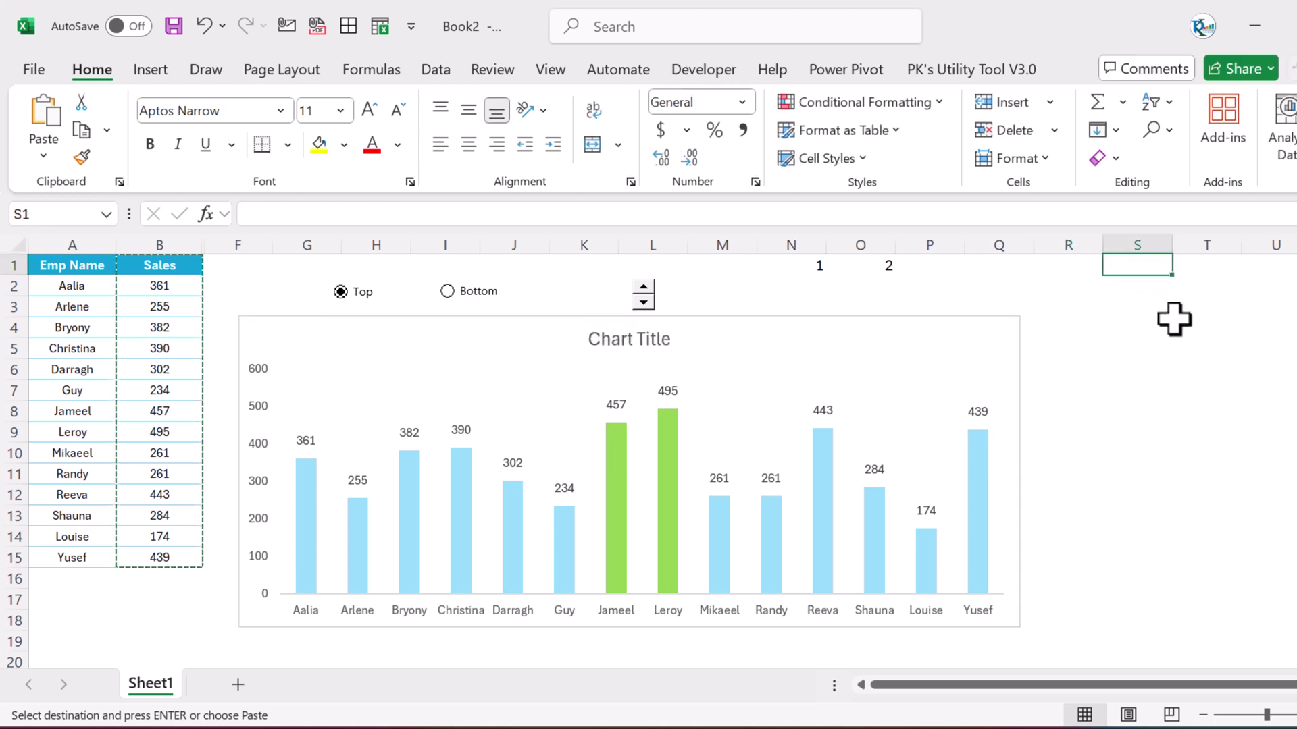
Enter =IF(Top_Bottom=1,"Top ","Bottom ")&Count&" Employees" in S1 and raise the count to 3
text(=IF()
key(Left)
key(Left)
key(Left)
key(Left)
key(Left)
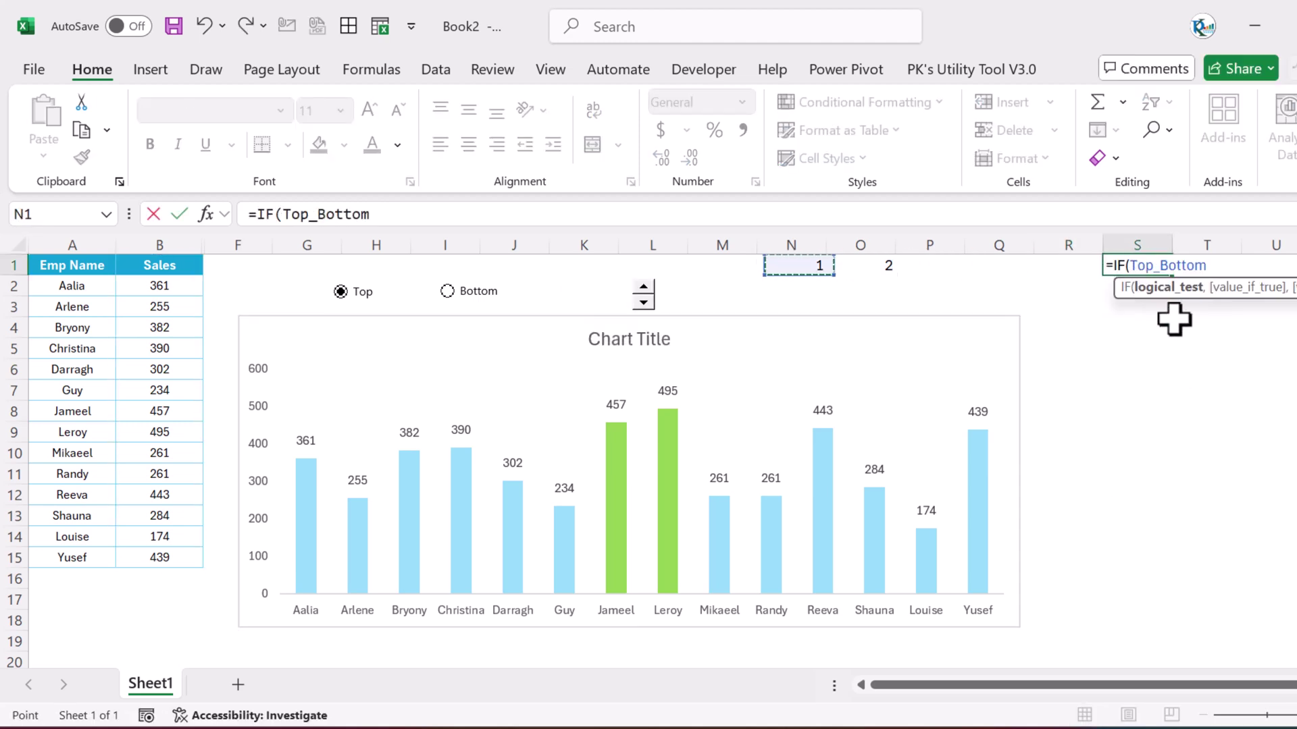
text(=1,"Top)
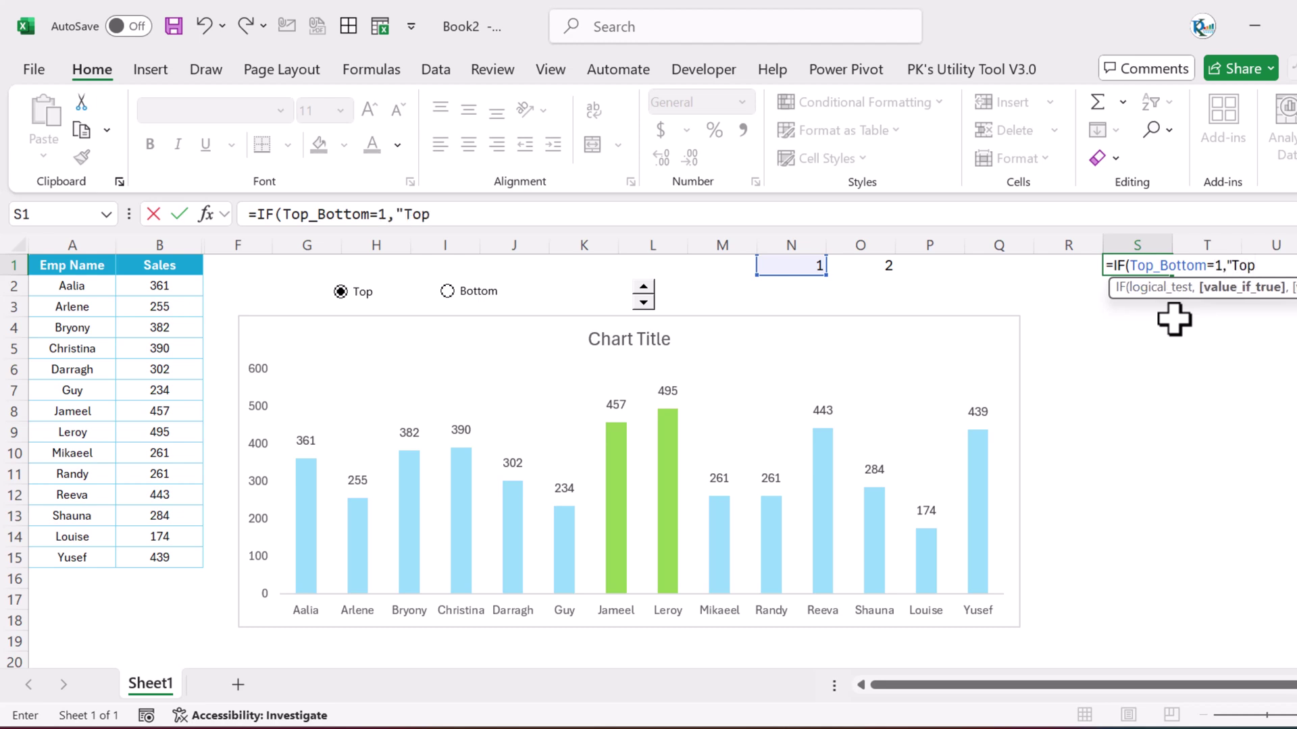
text( ","Bottom)
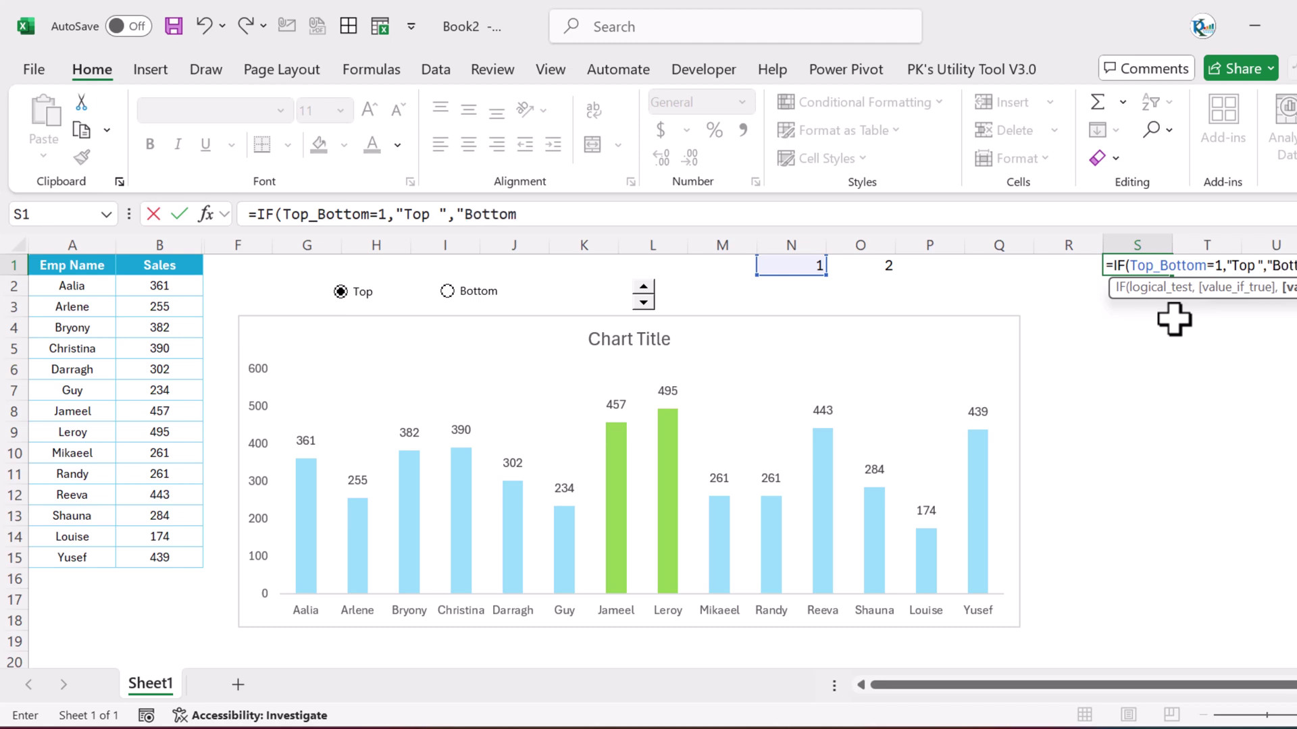
text( "))
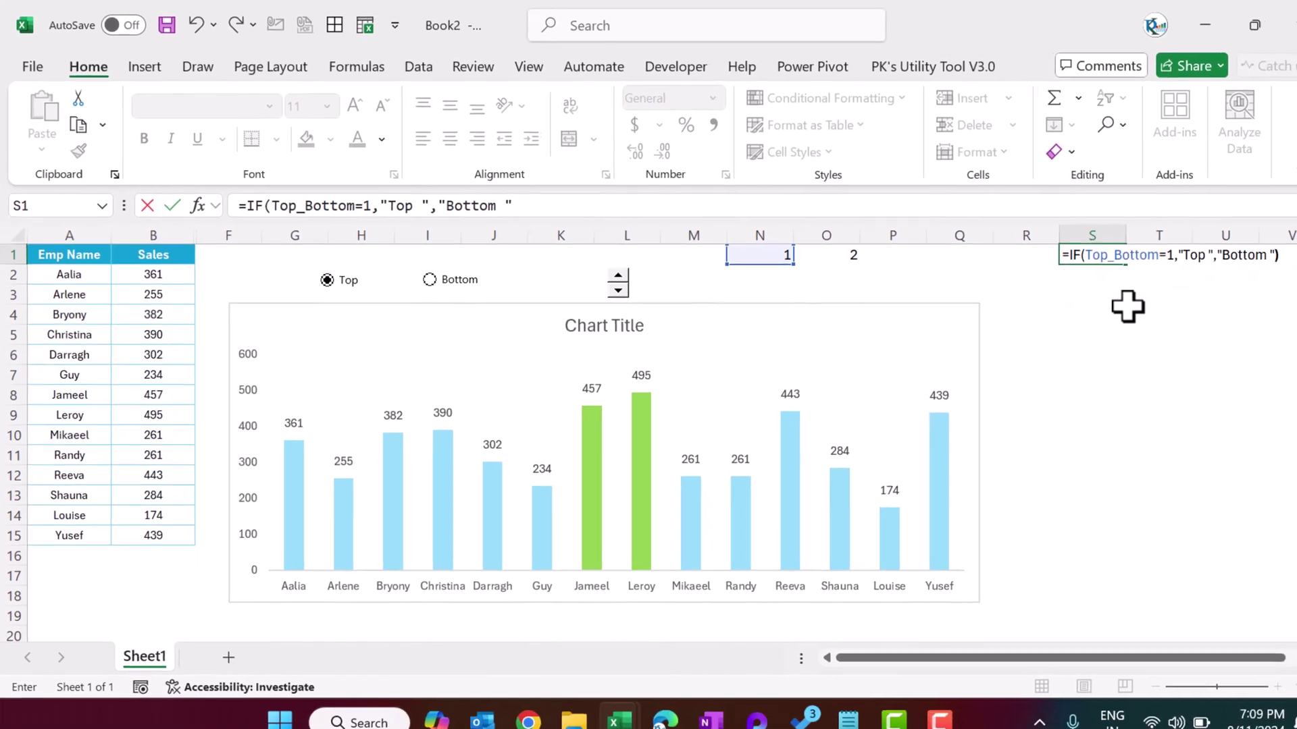
text(&)
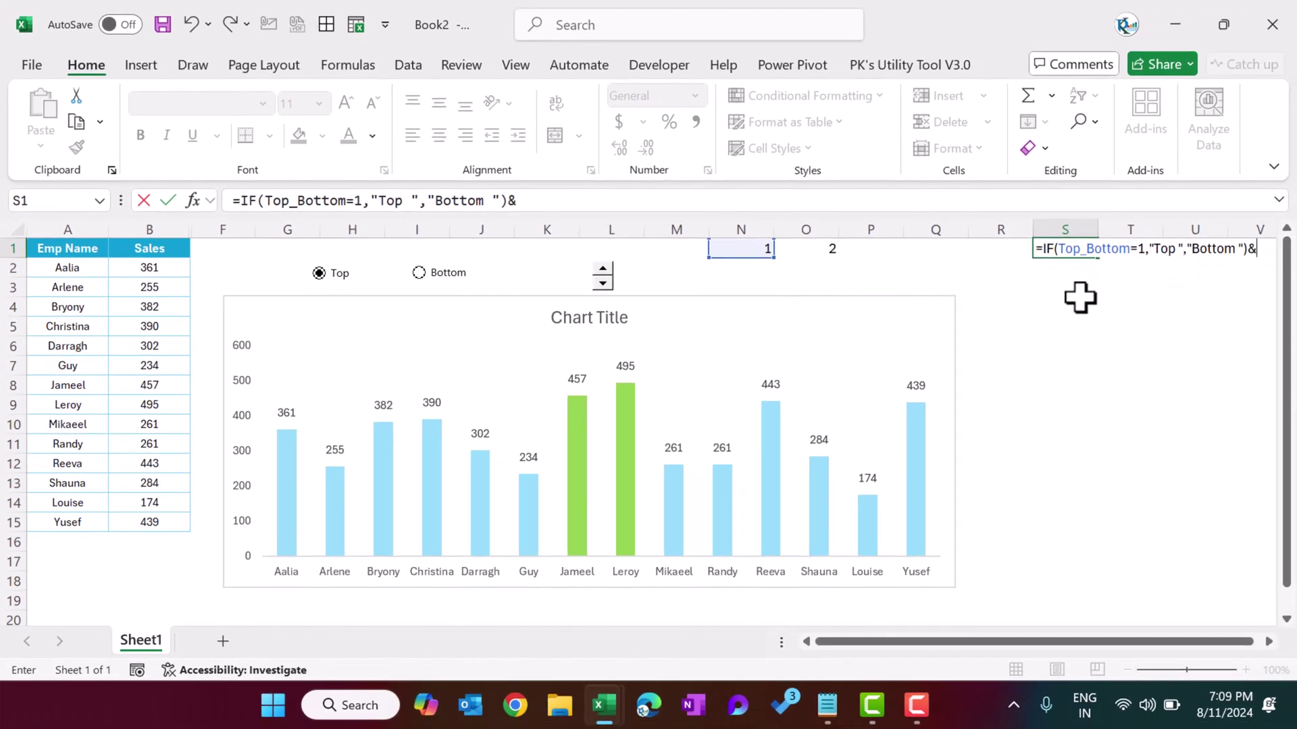
click(814, 247)
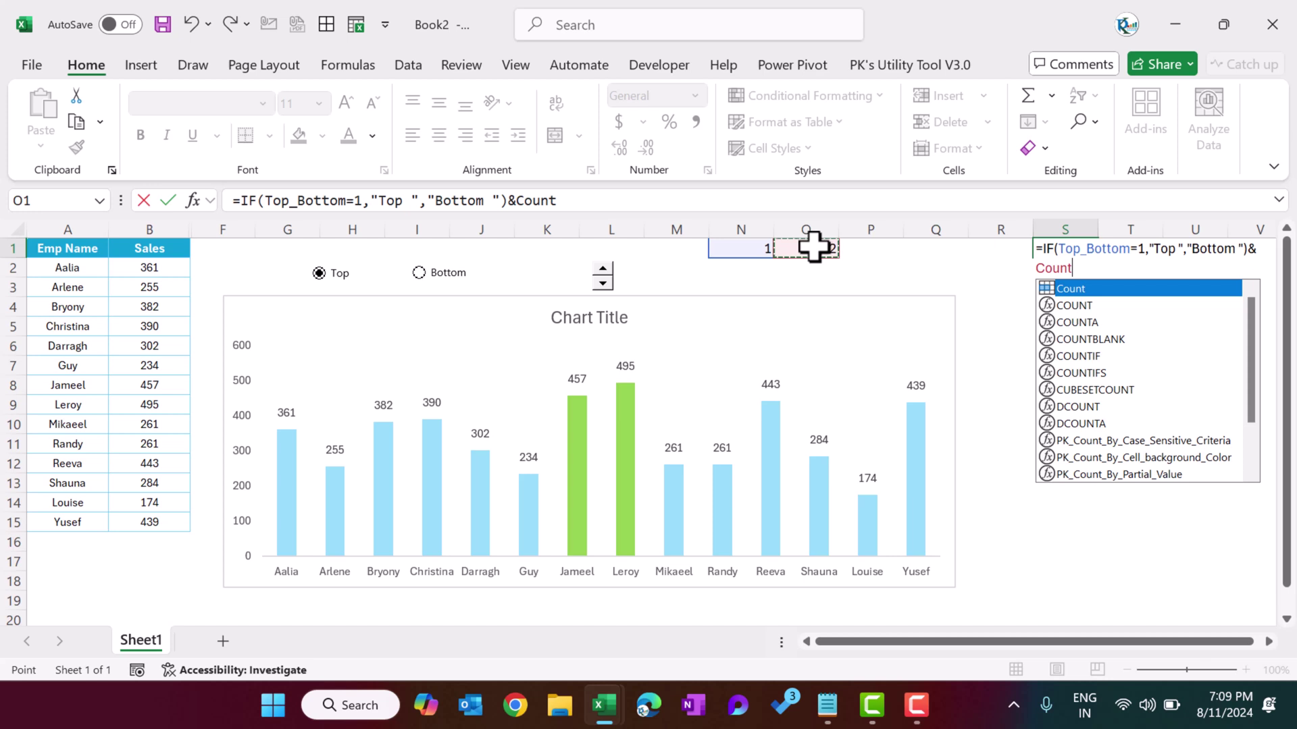
text(&)
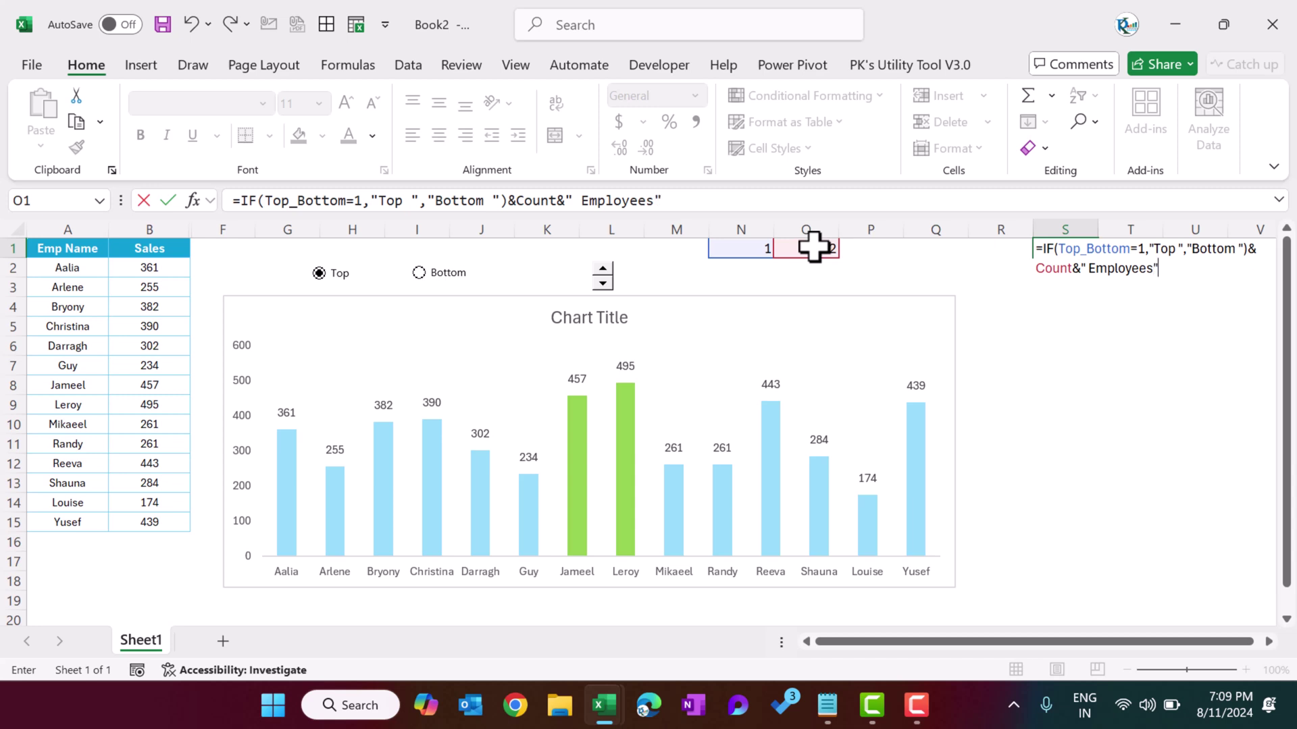
text(" Employees")
key(Return)
click(1062, 245)
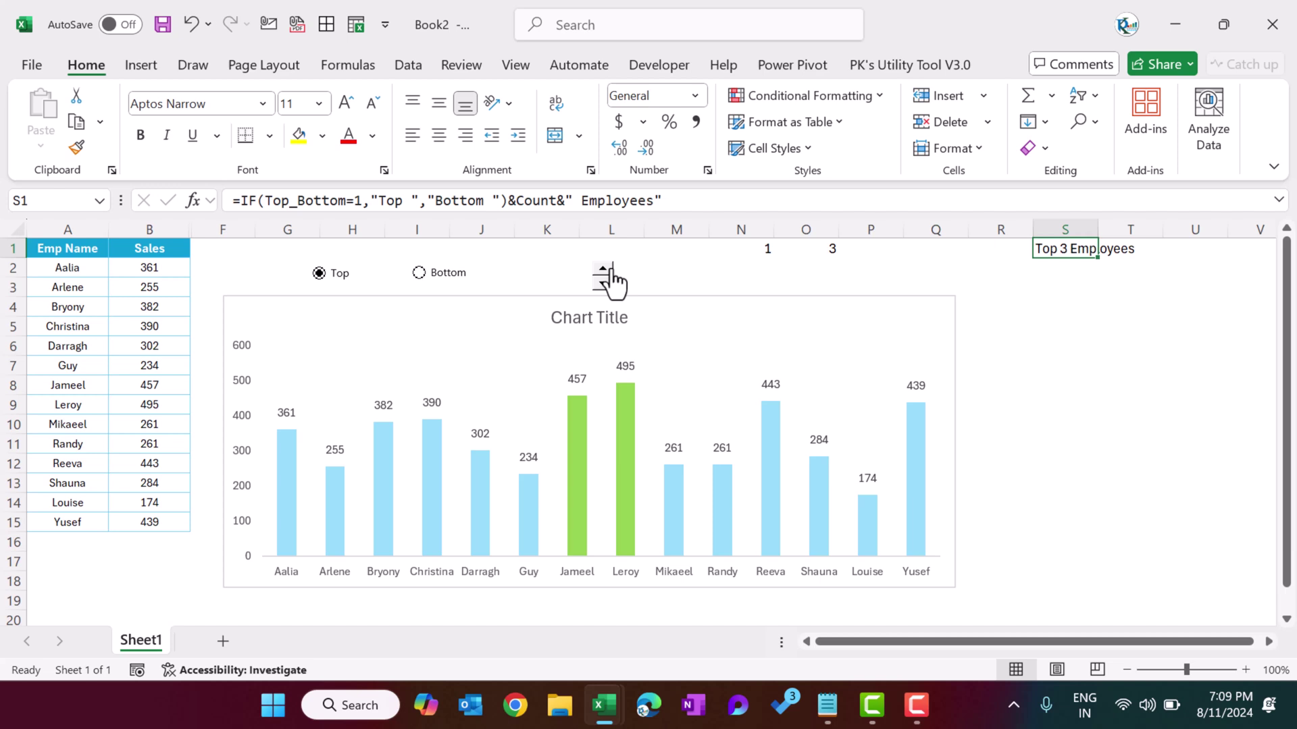
Link the chart title to cell S1 so it shows the dynamic label
click(419, 273)
click(328, 273)
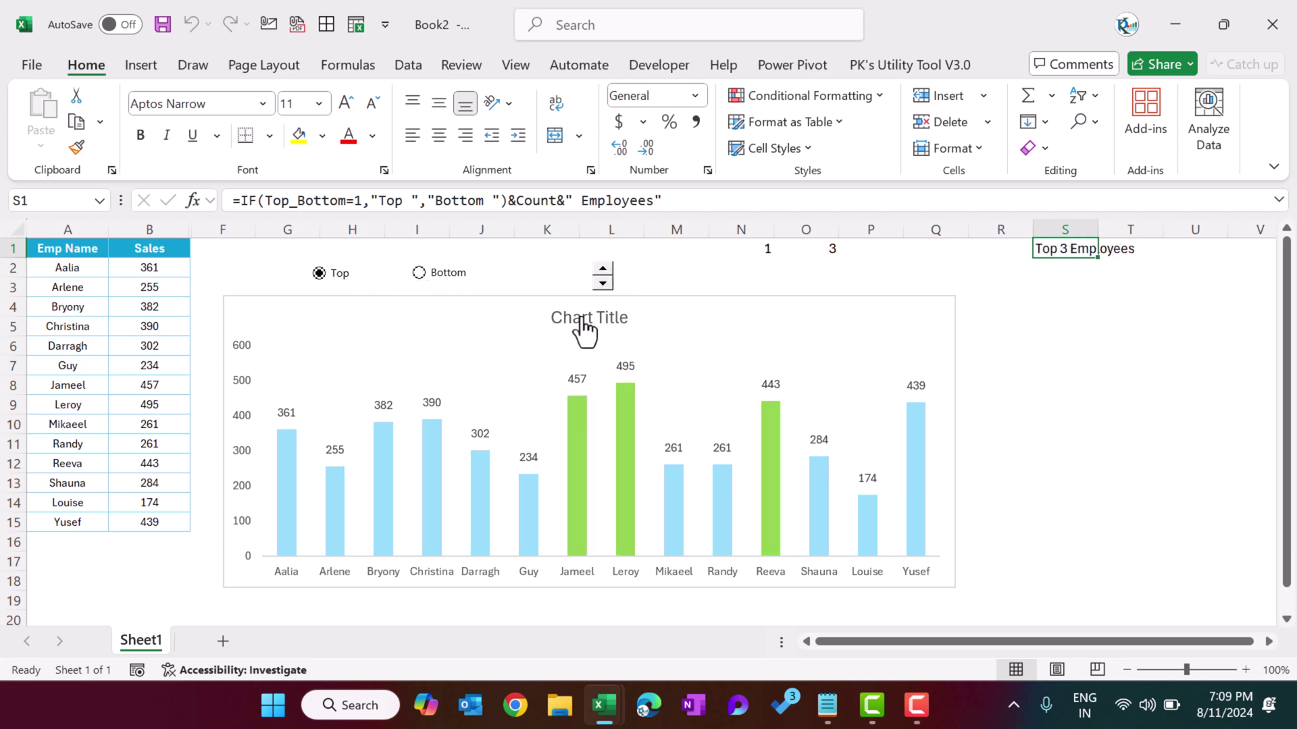
click(603, 323)
click(309, 201)
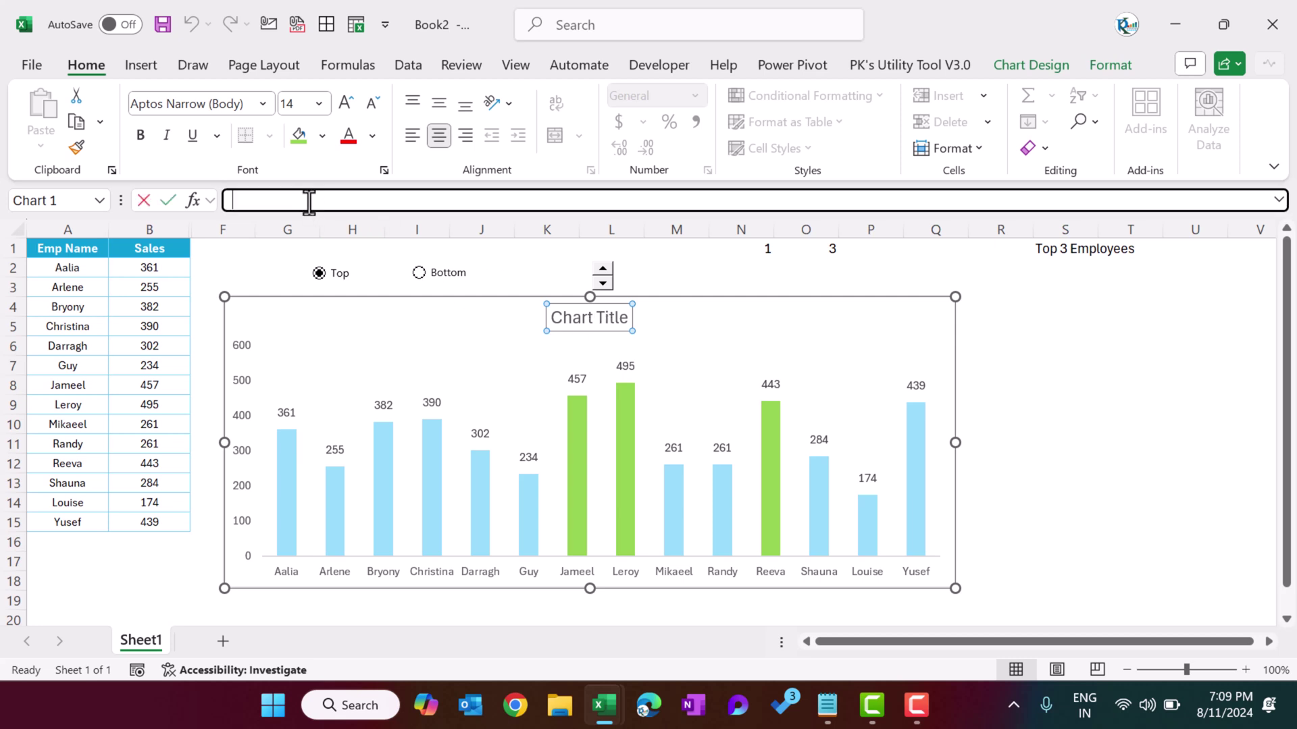
click(1047, 248)
key(Return)
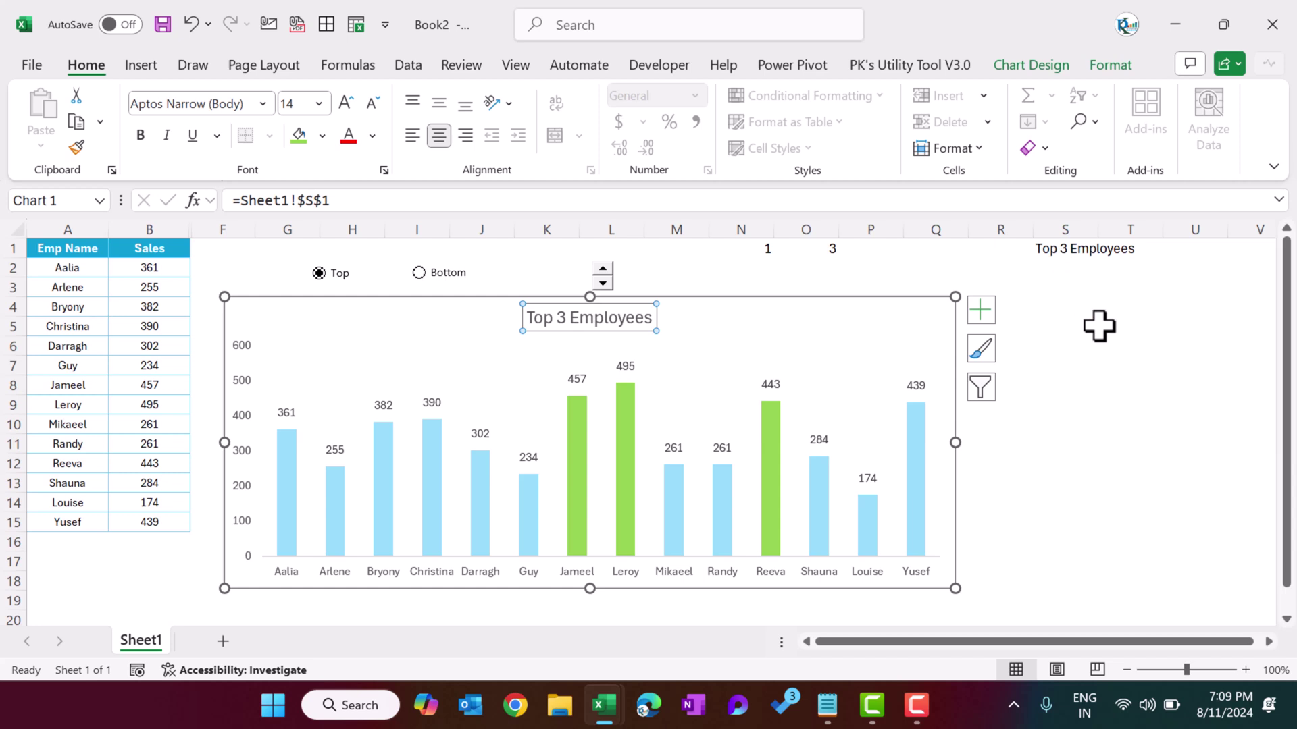
Make the chart title text black
click(372, 136)
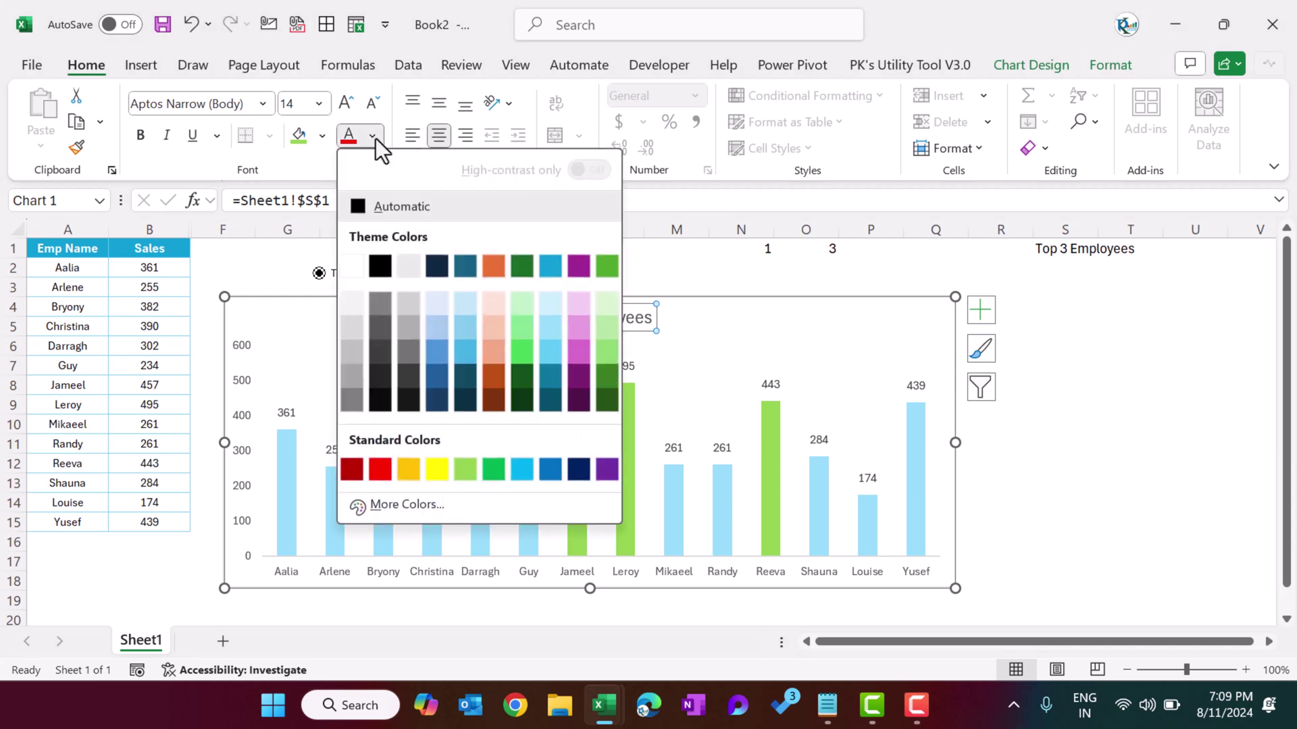
click(379, 270)
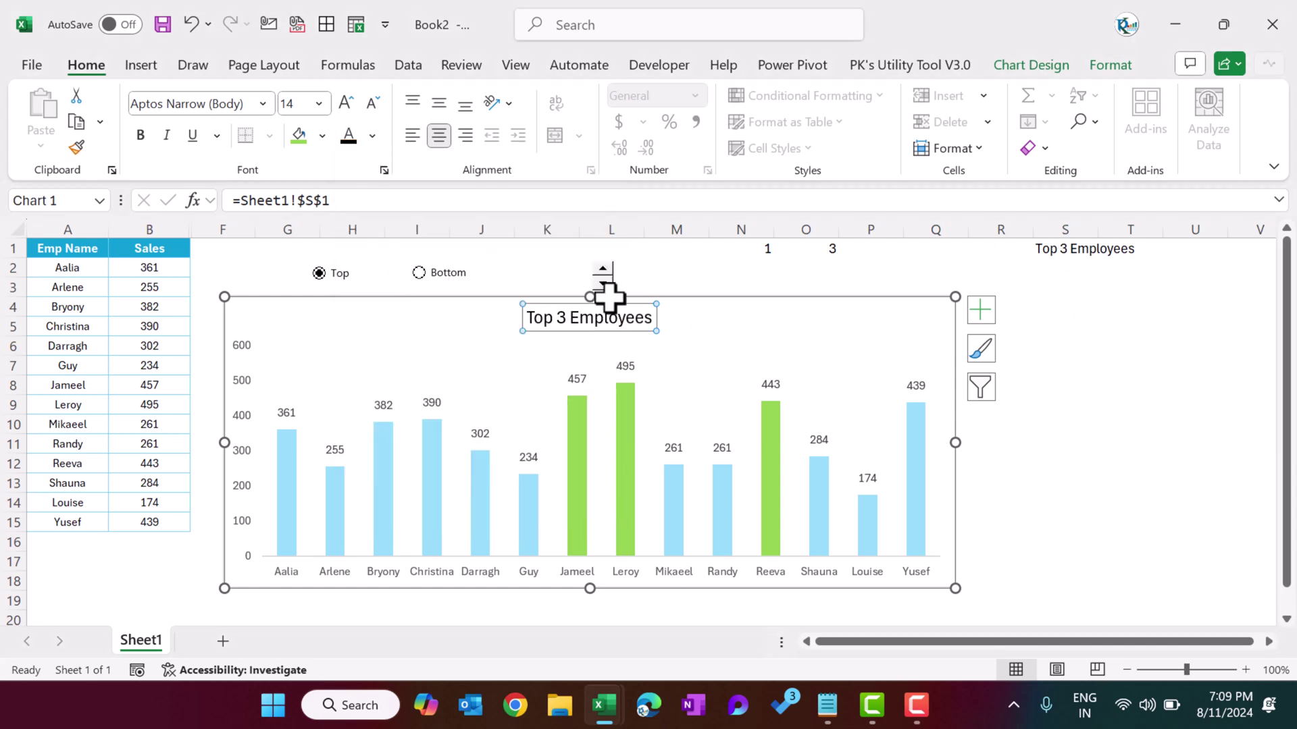
key(Escape)
Test the Top/Bottom buttons, ending on Bottom, and move the chart slightly lower
click(448, 274)
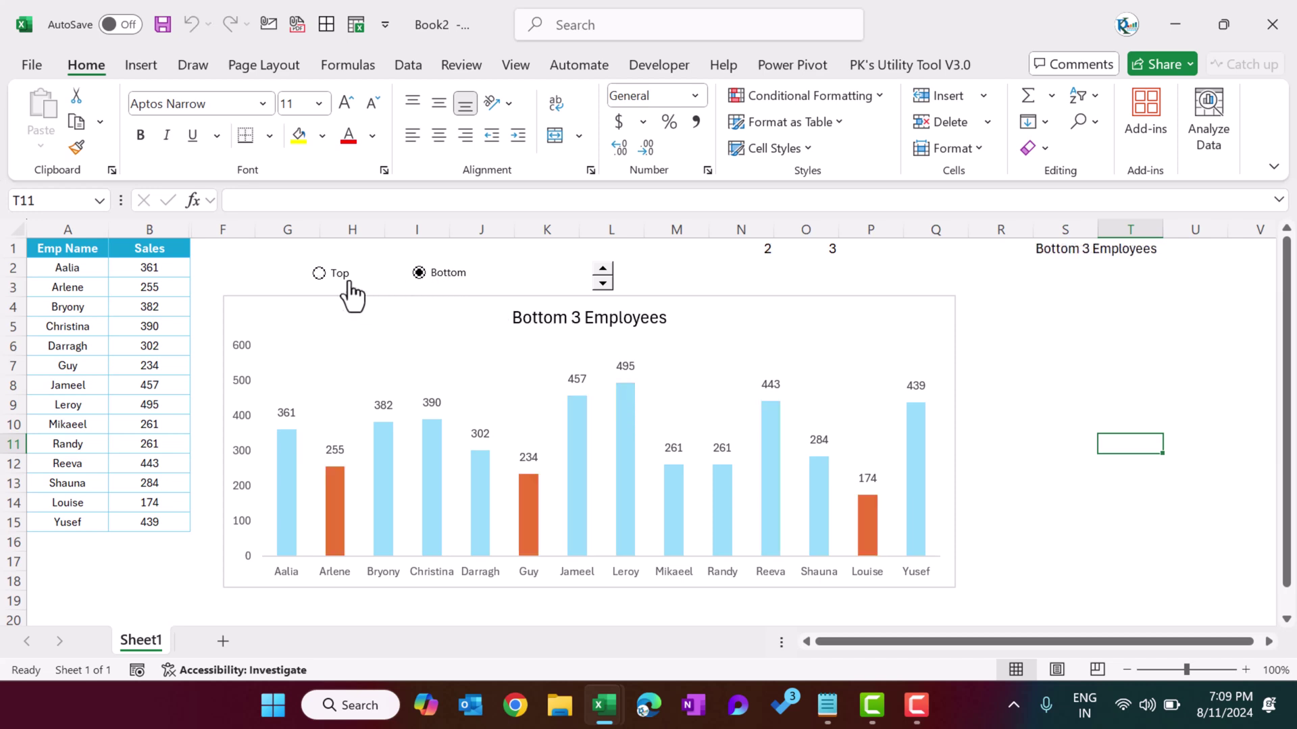
click(336, 277)
click(417, 275)
click(1077, 327)
drag(611, 297, 609, 318)
click(728, 290)
click(159, 67)
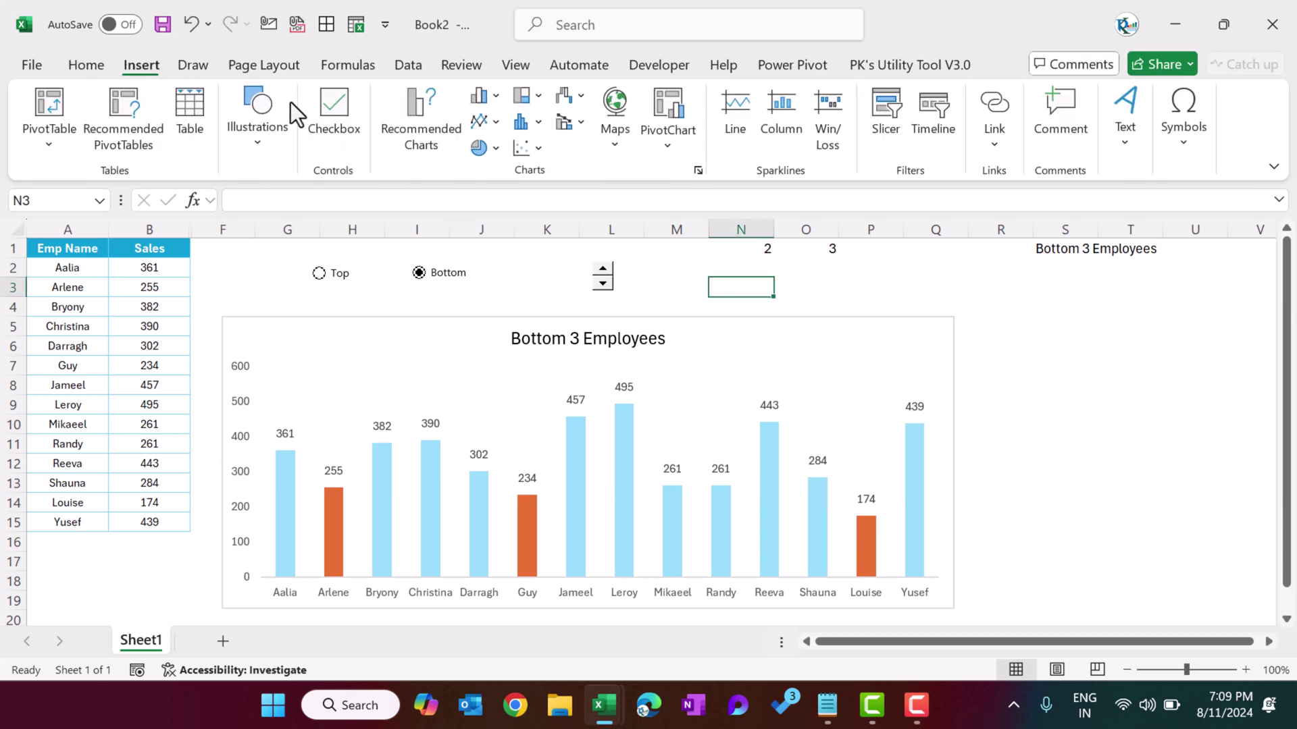
Draw a wide rectangle band across the top of the chart
click(257, 141)
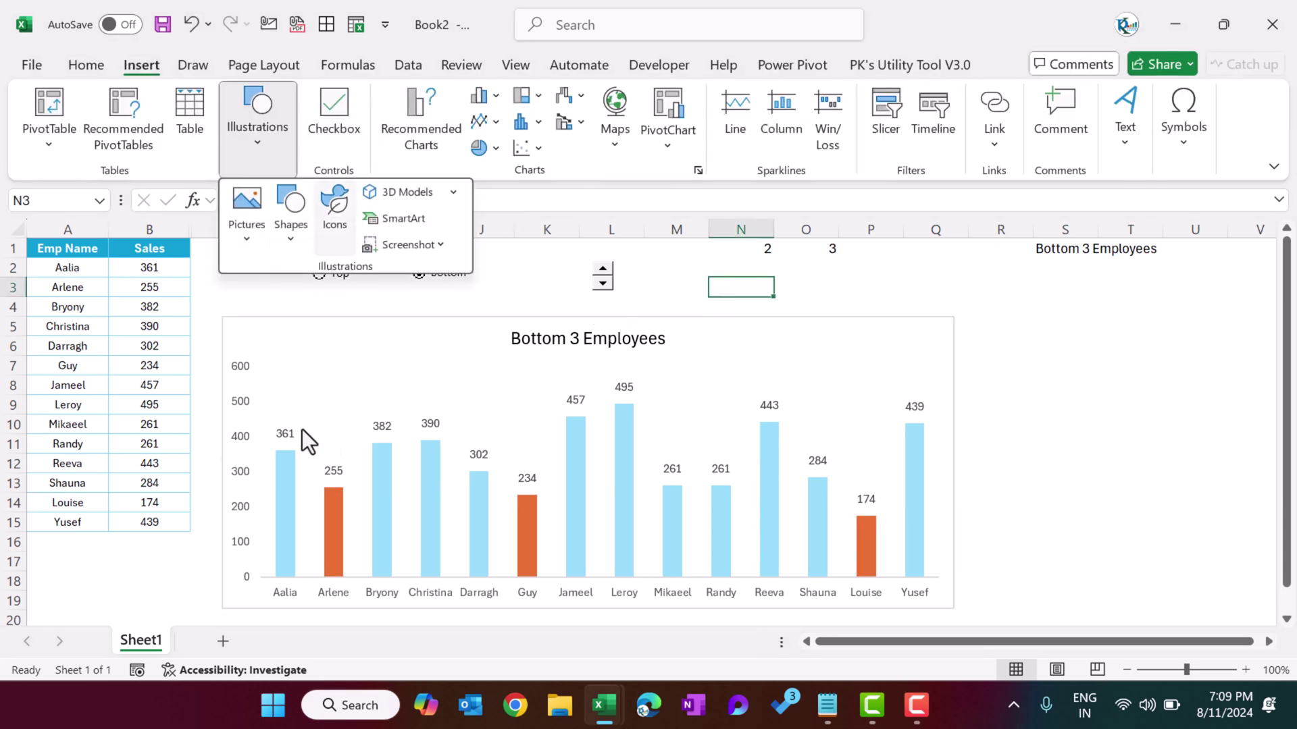
click(290, 196)
click(289, 457)
drag(221, 289, 954, 316)
Fill the rectangle band light blue
right_click(658, 301)
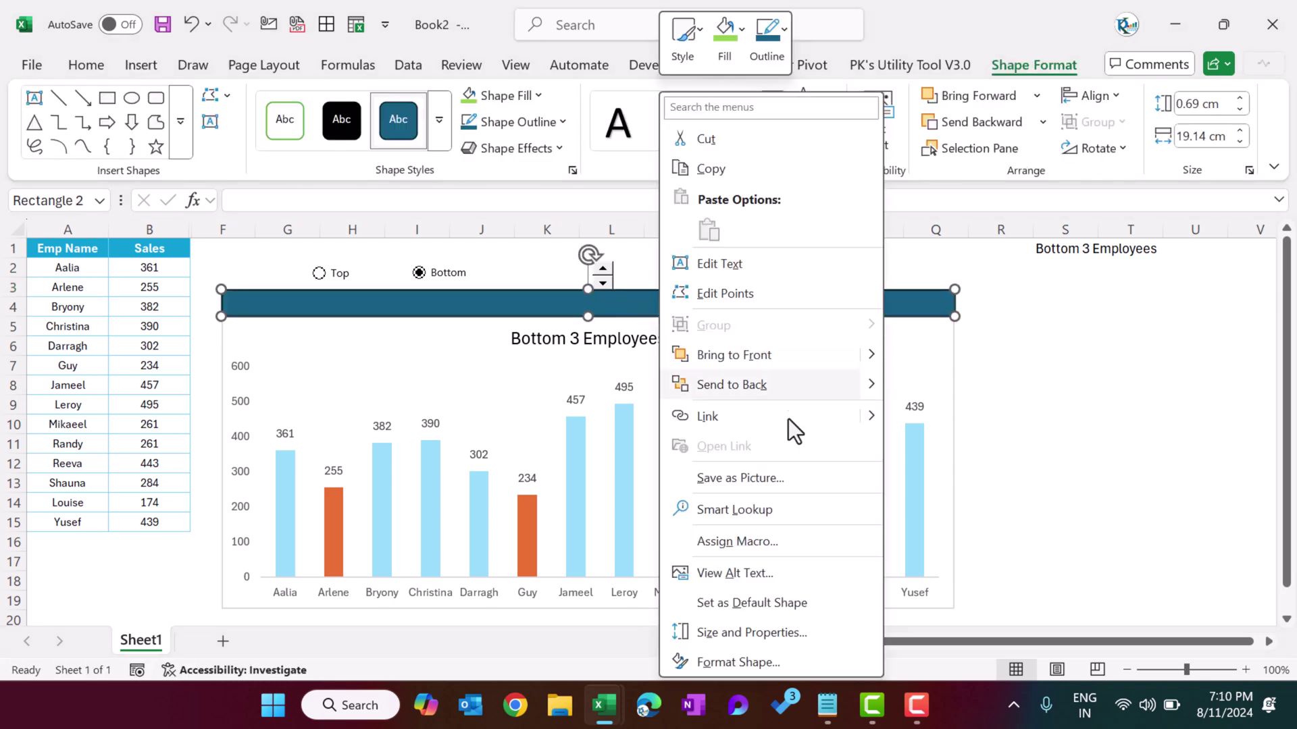
key(Escape)
click(1053, 345)
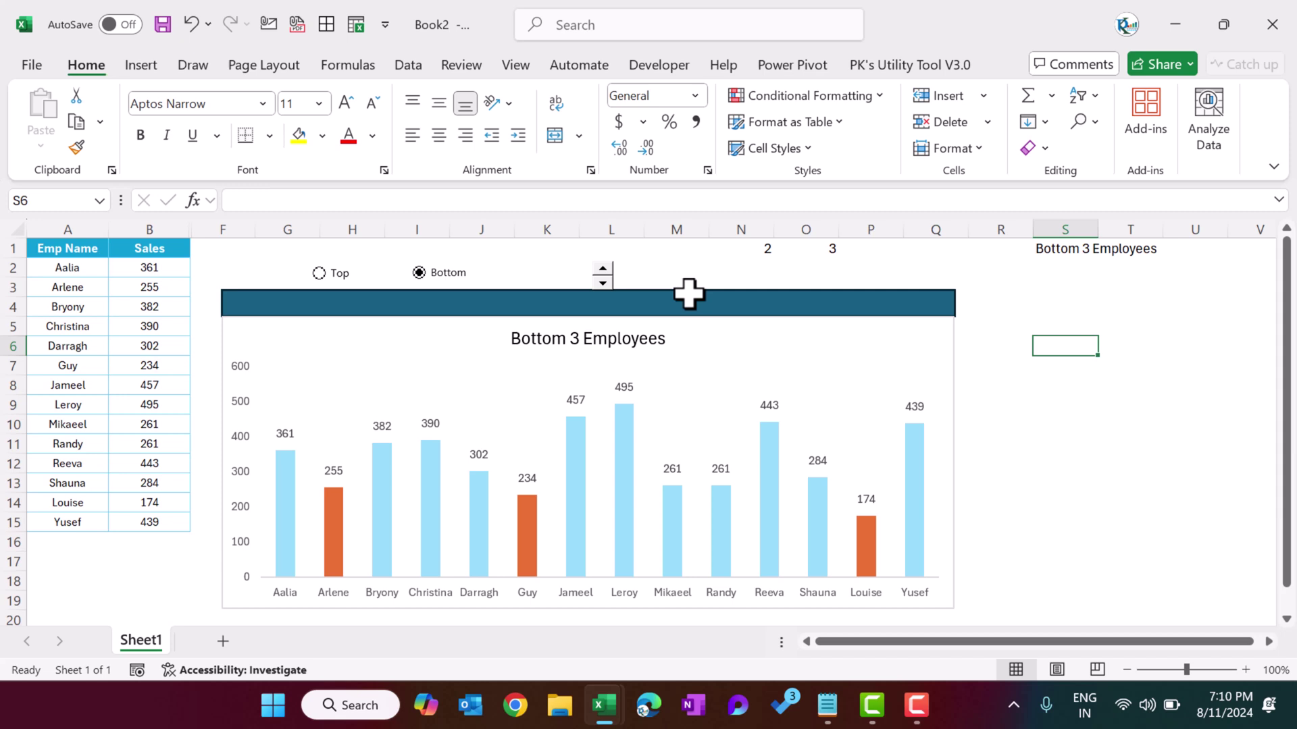
click(688, 297)
click(508, 98)
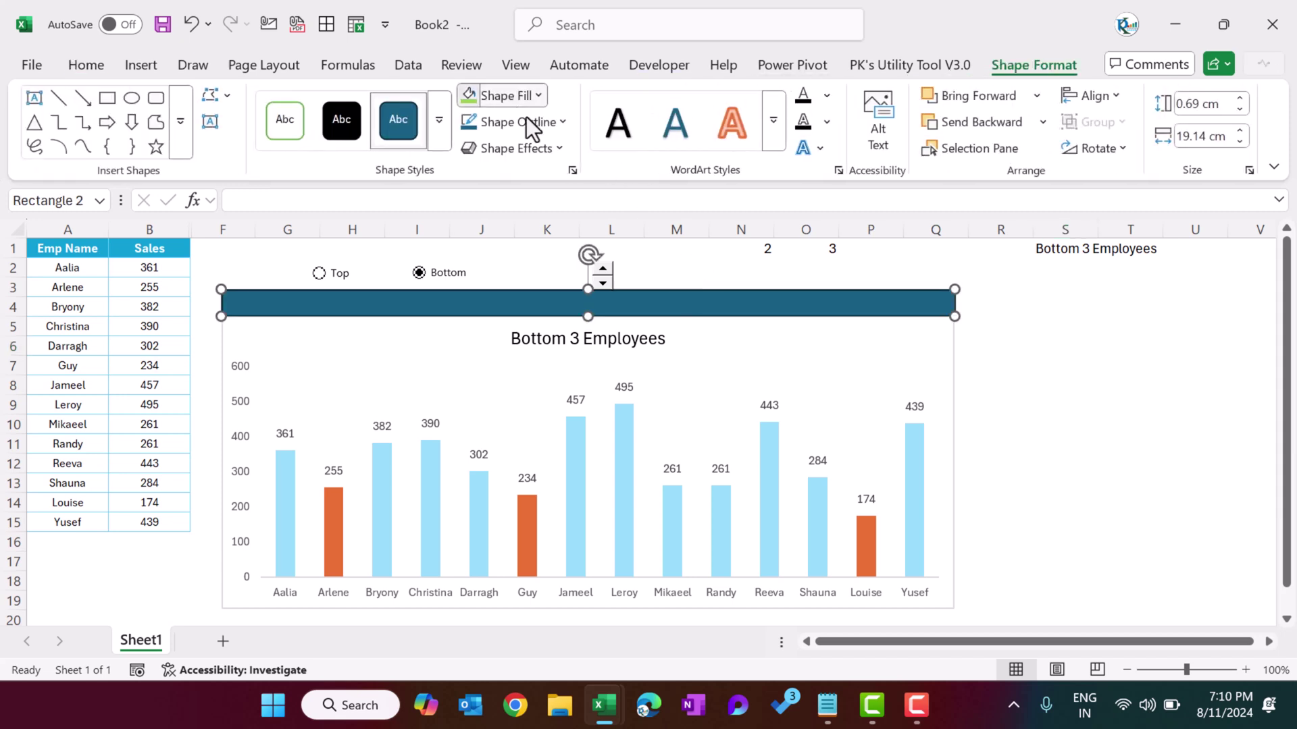
click(678, 264)
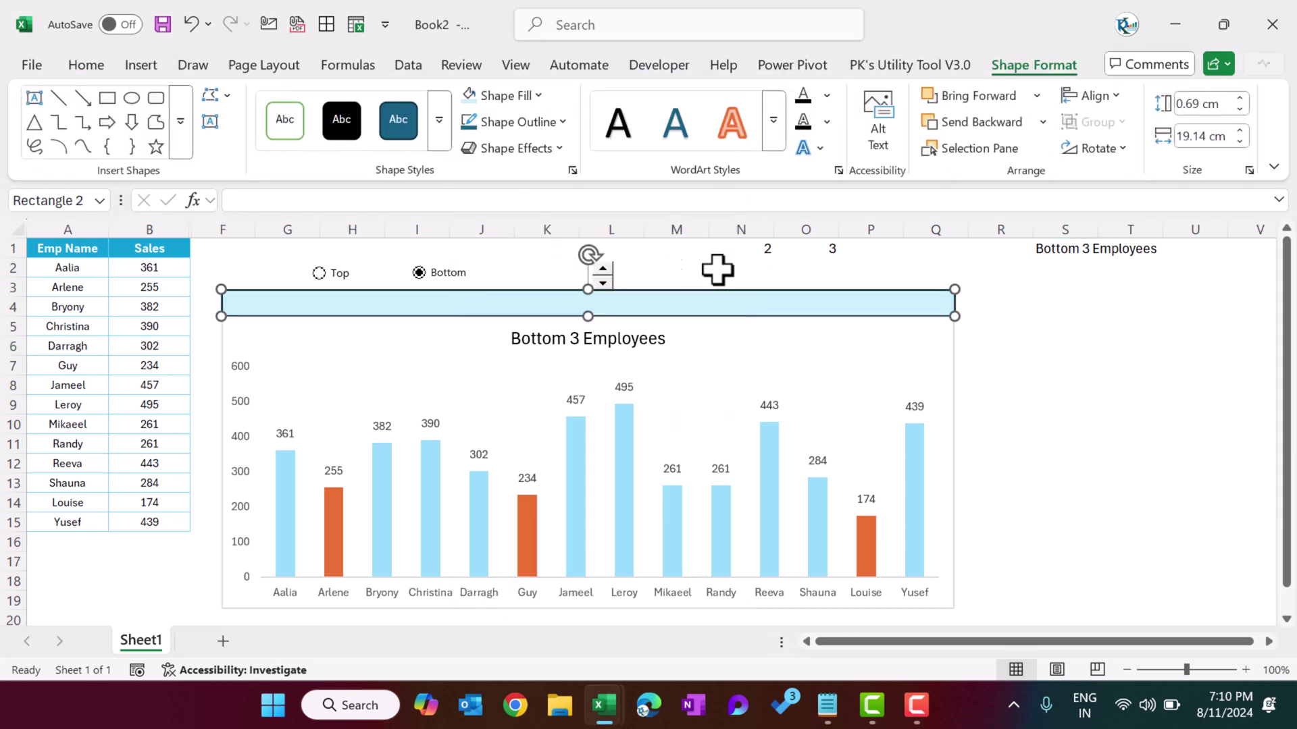
Move the spinner and the Top/Bottom option buttons onto the blue band
click(1032, 307)
ctrl+click(601, 281)
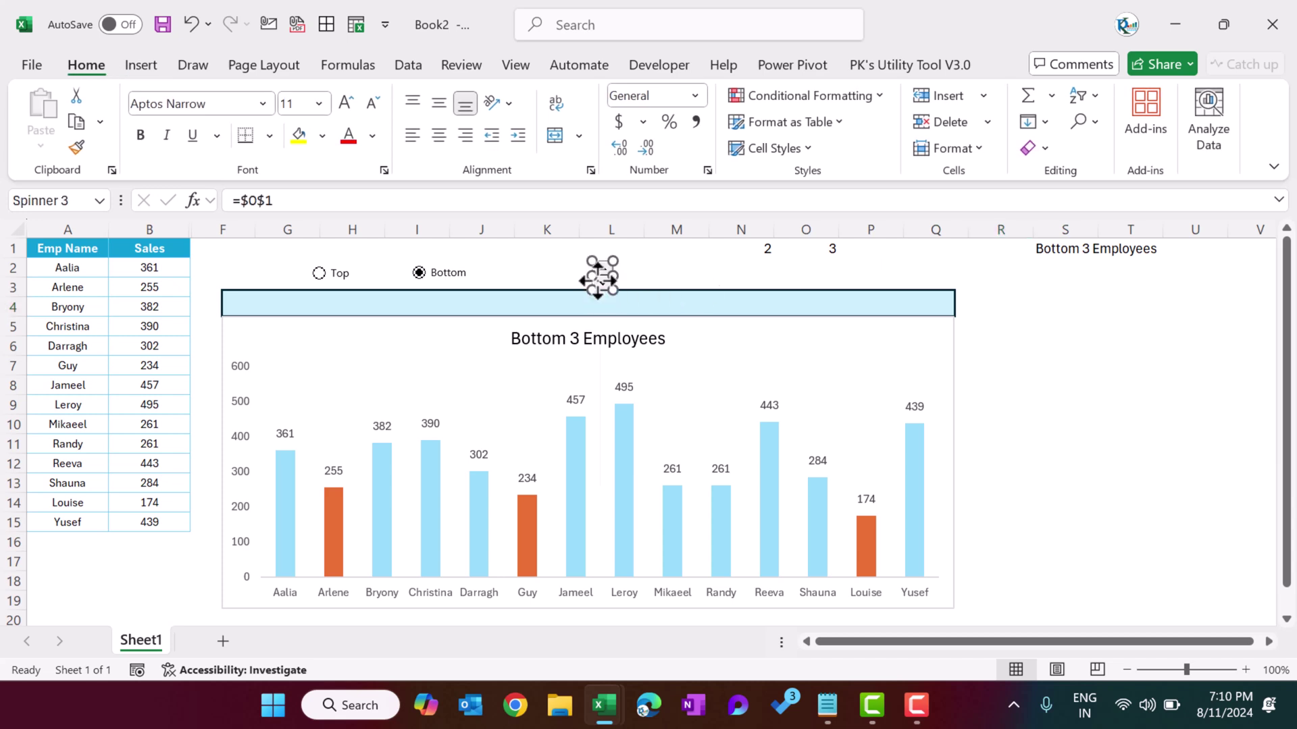
drag(737, 285, 935, 300)
click(709, 302)
drag(588, 290, 588, 280)
ctrl+click(411, 272)
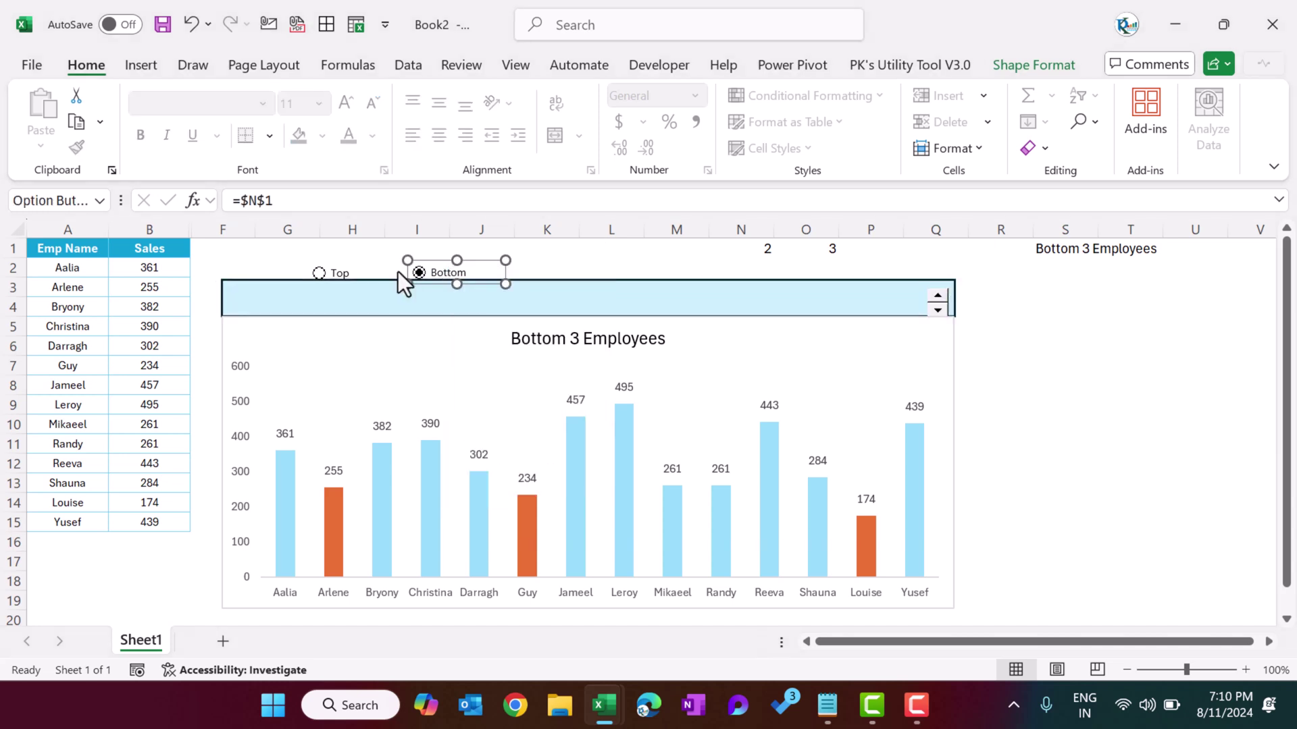
ctrl+click(339, 274)
drag(338, 279, 269, 312)
Select all objects and group the chart, band and controls together
click(529, 313)
key(ctrl+a)
right_click(532, 313)
mouse_move(654, 387)
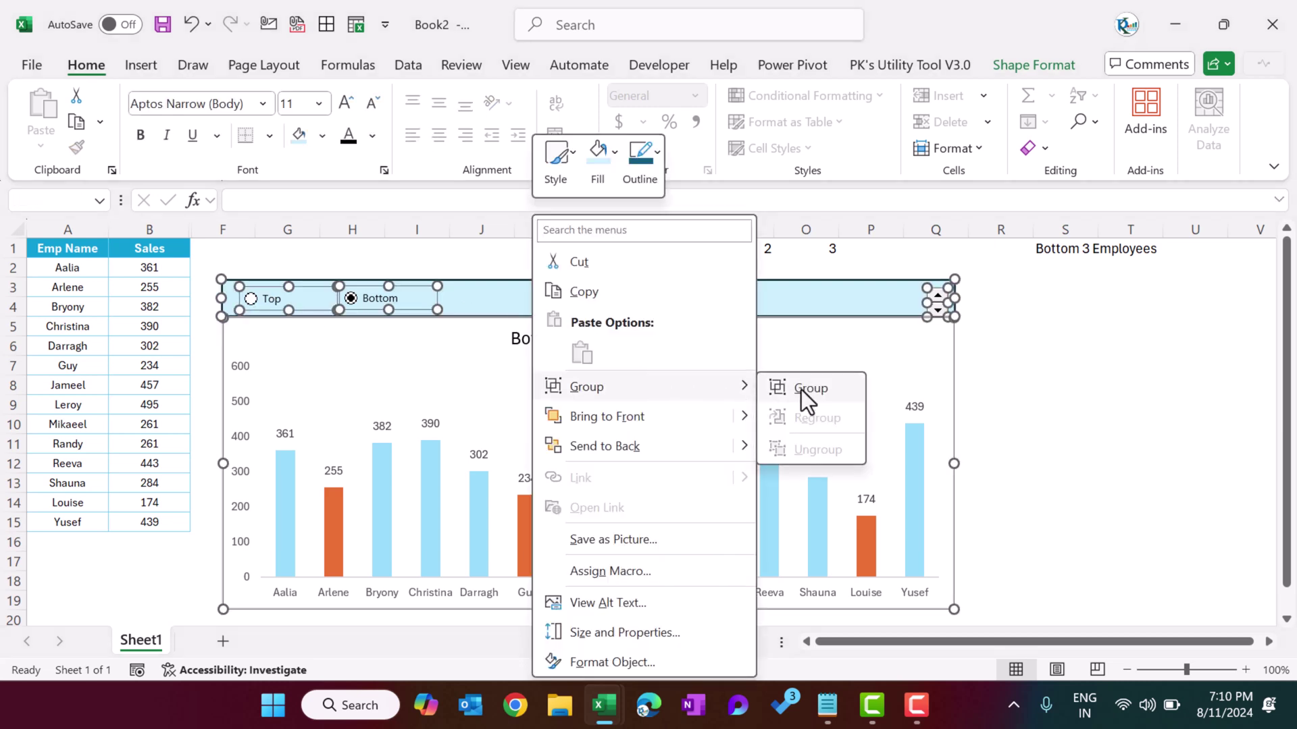
click(801, 390)
click(1053, 402)
right_click(941, 301)
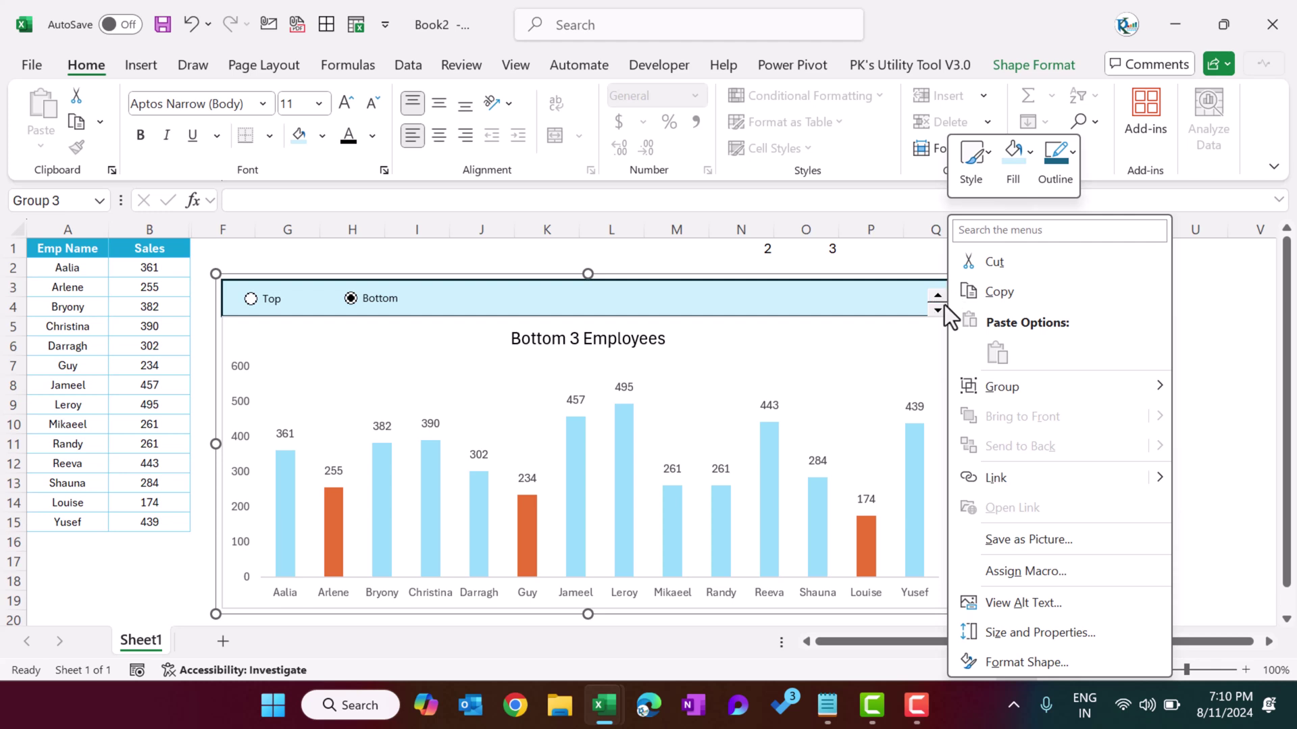
click(942, 301)
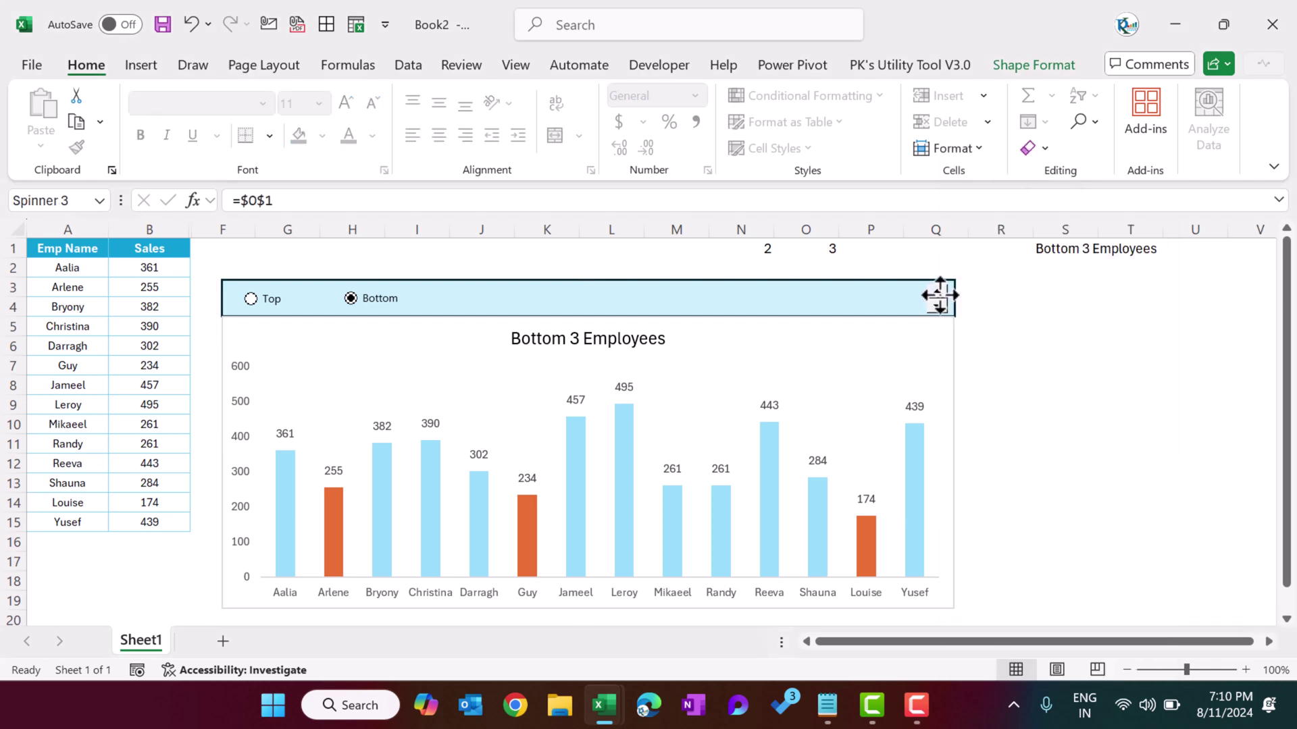
click(1047, 321)
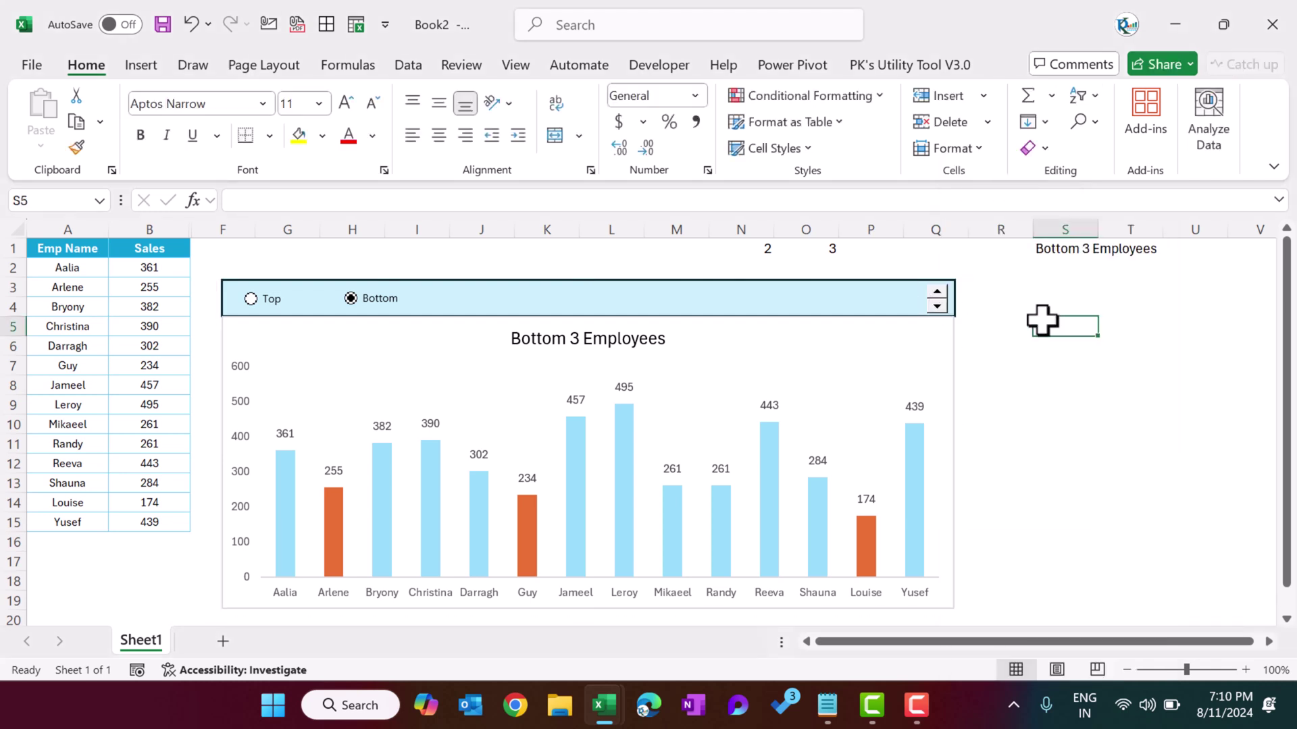
Switch to Bottom and set the spinner count to 2 employees
click(265, 302)
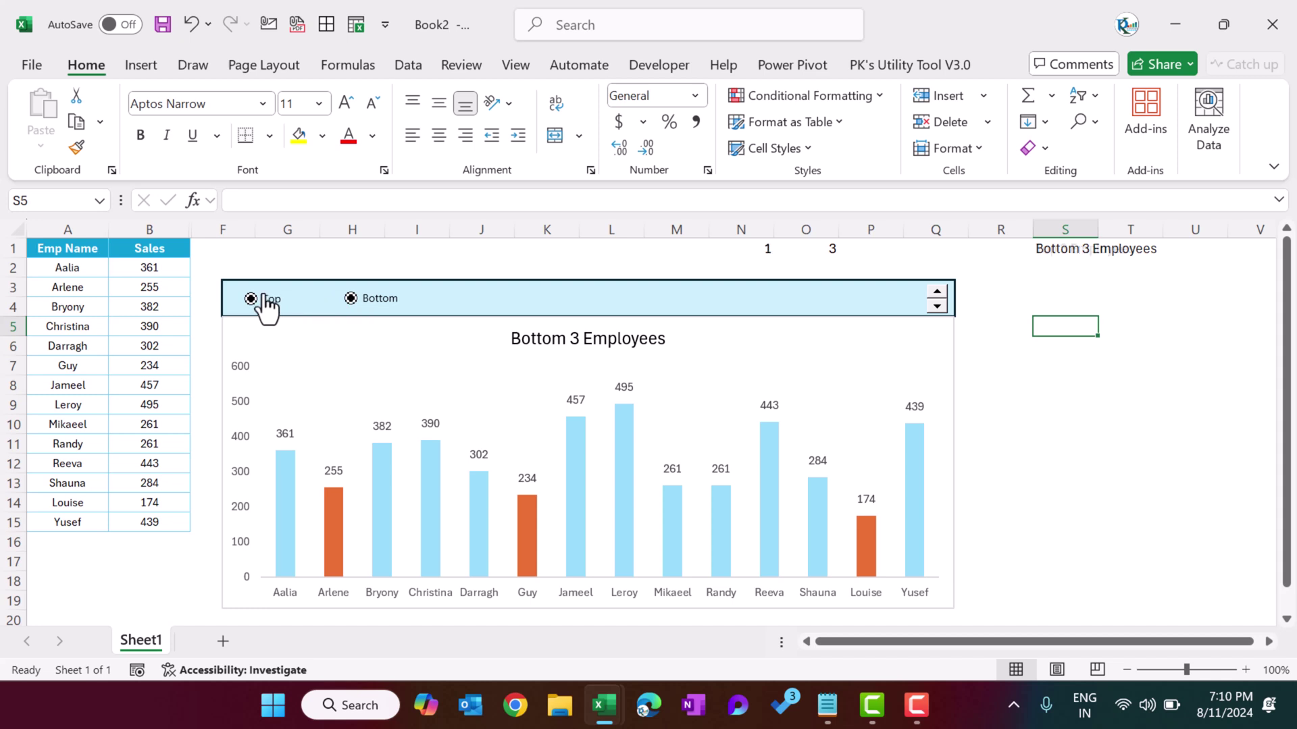
click(374, 299)
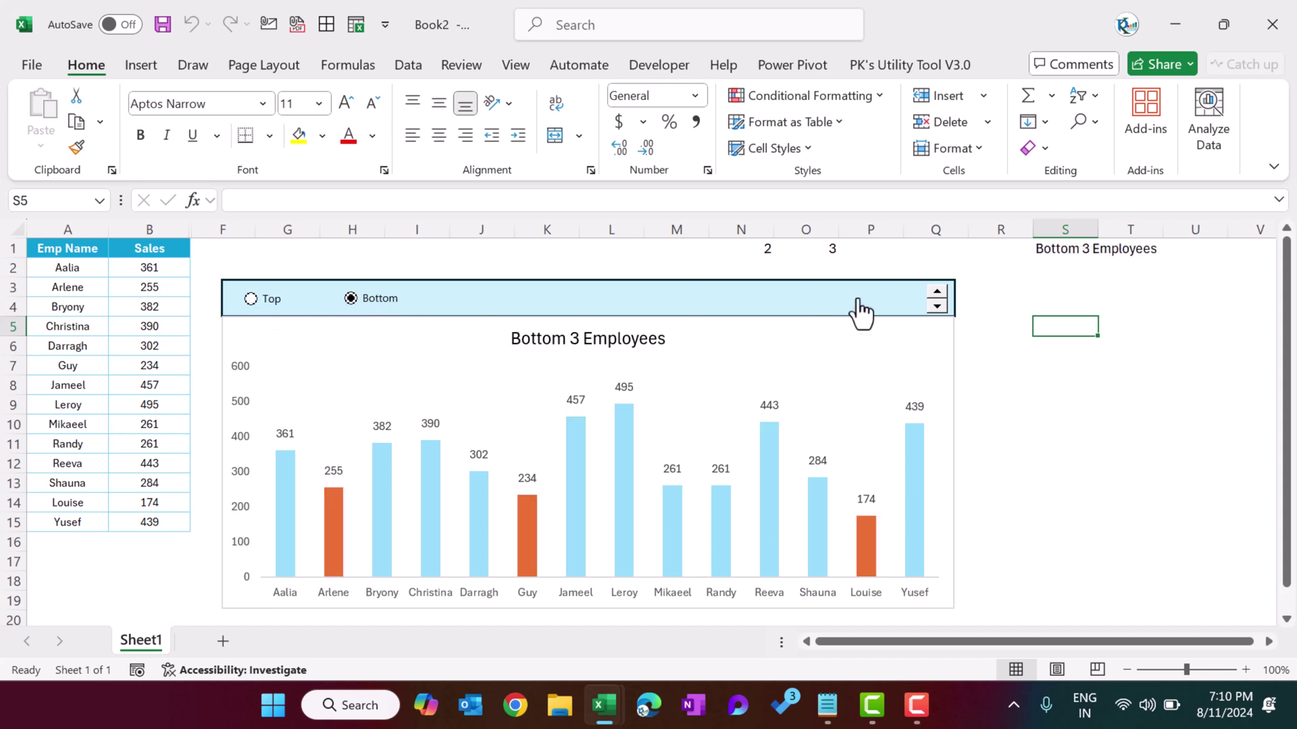
click(937, 293)
double_click(937, 306)
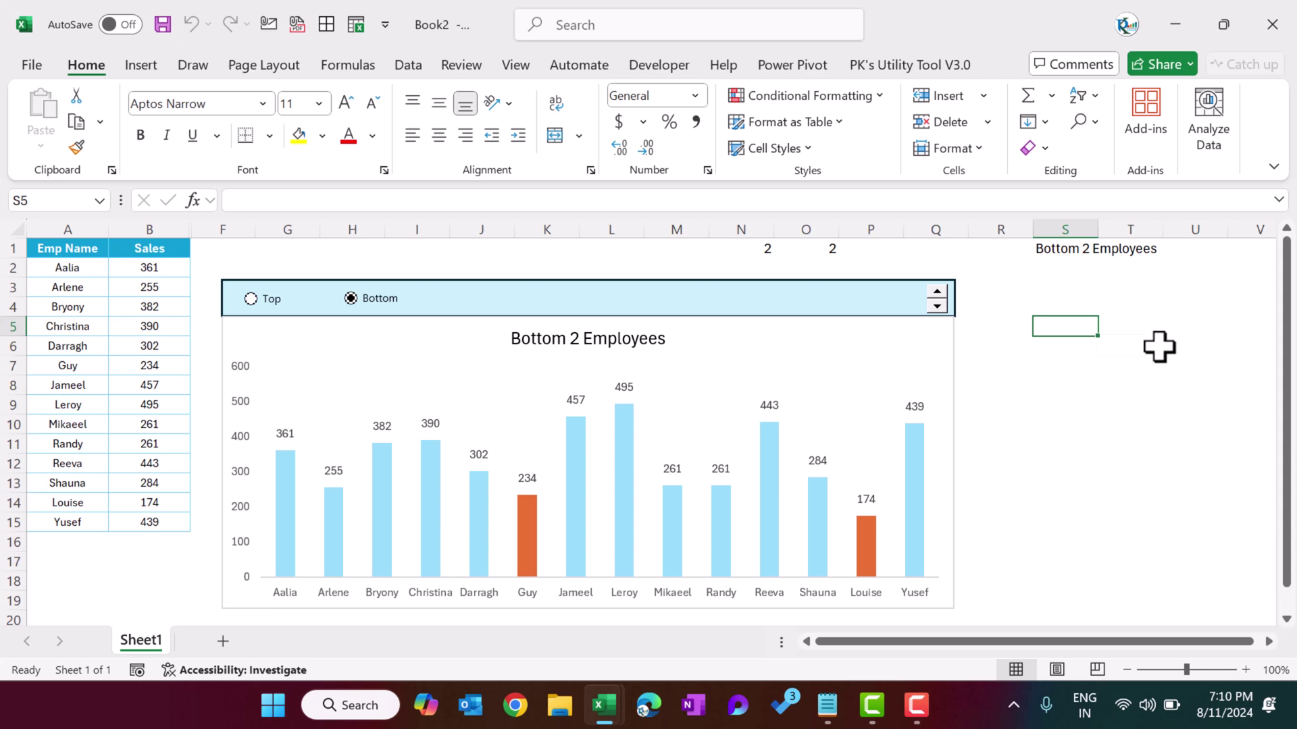
Turn the helper cells N1:S1 white and nudge the chart group up and right
click(770, 248)
drag(785, 247, 1076, 246)
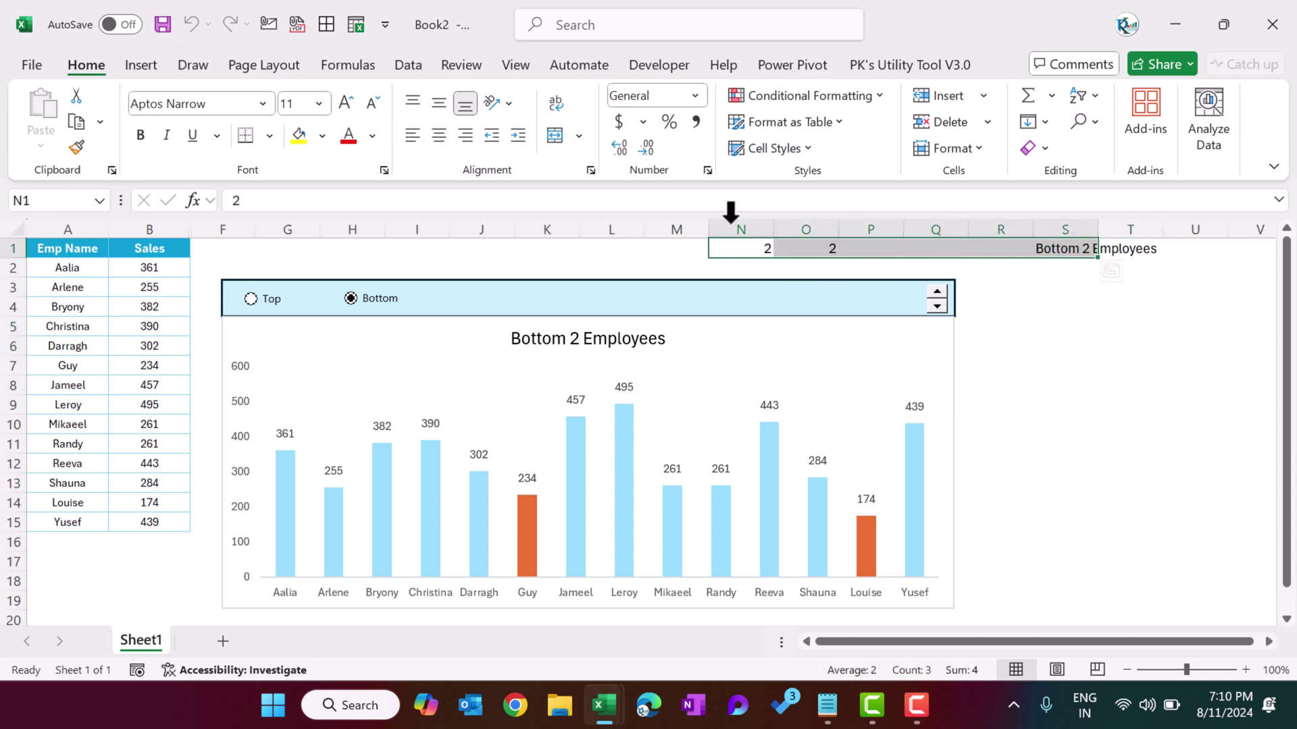
click(372, 136)
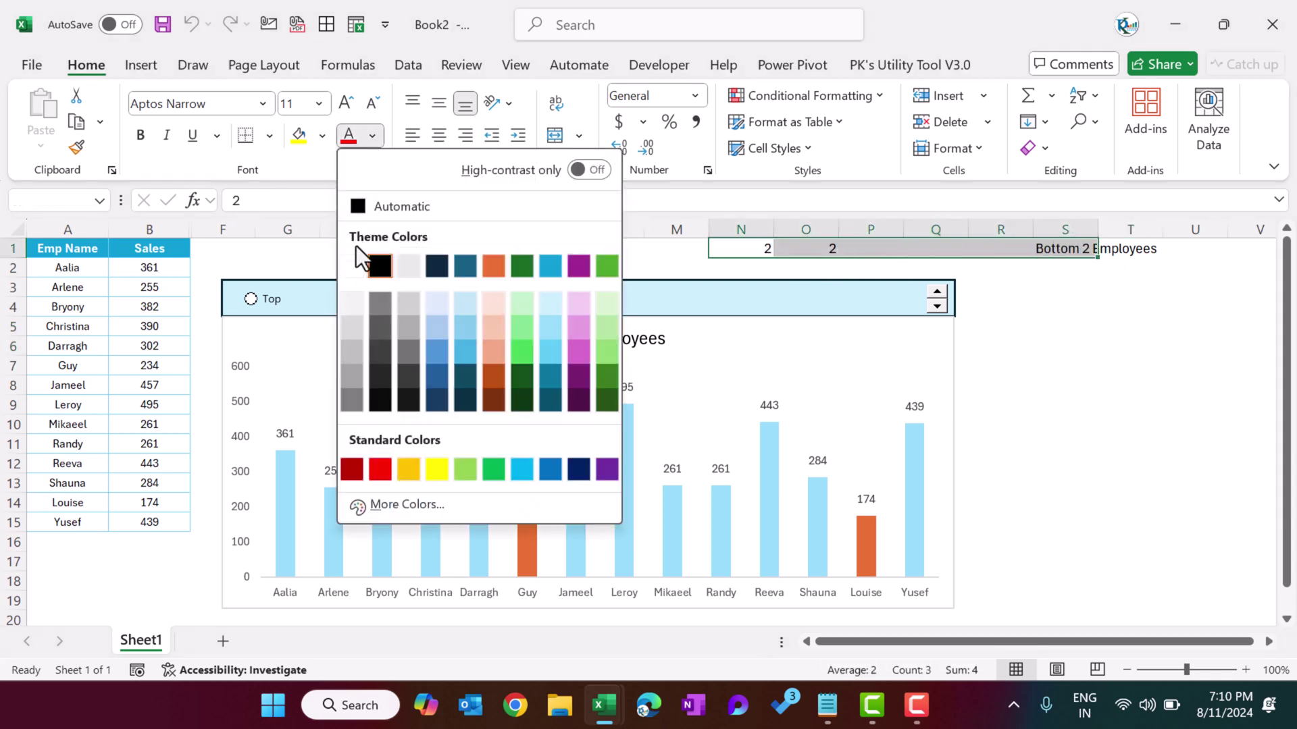
click(353, 265)
click(1106, 362)
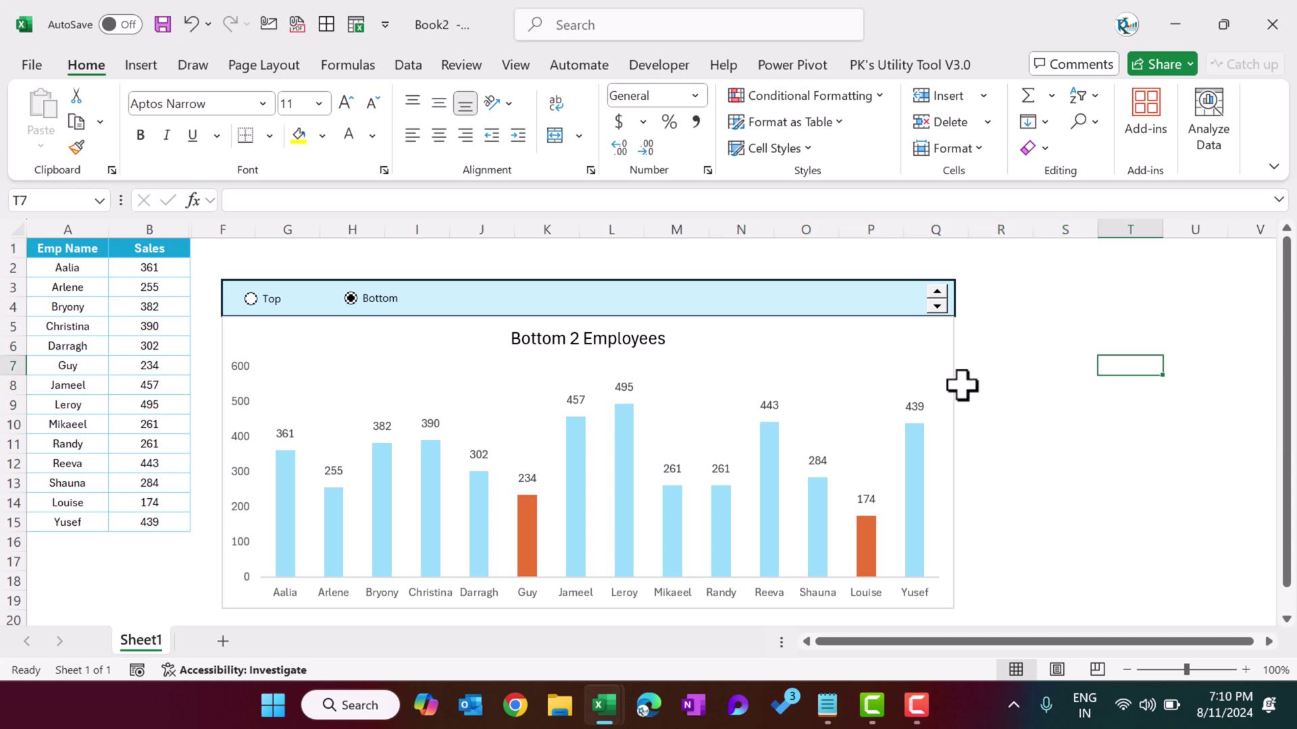
drag(953, 385, 969, 362)
click(1108, 365)
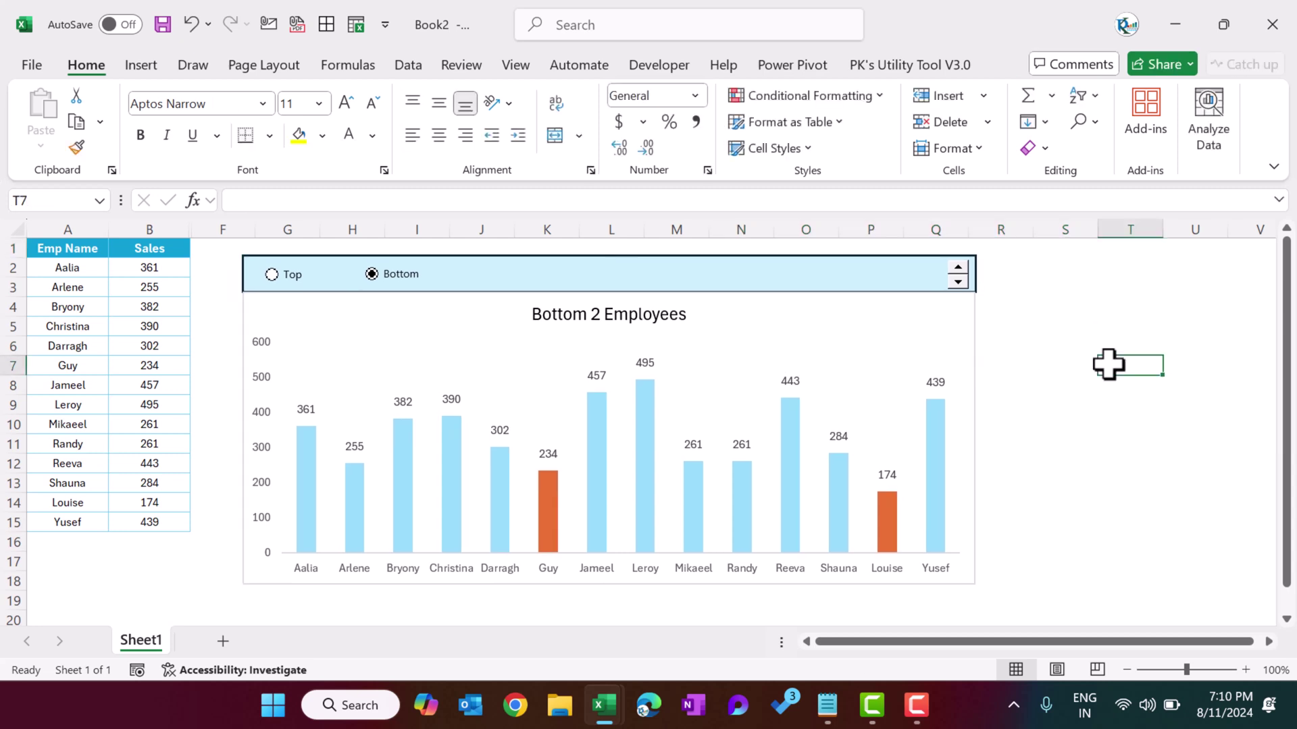